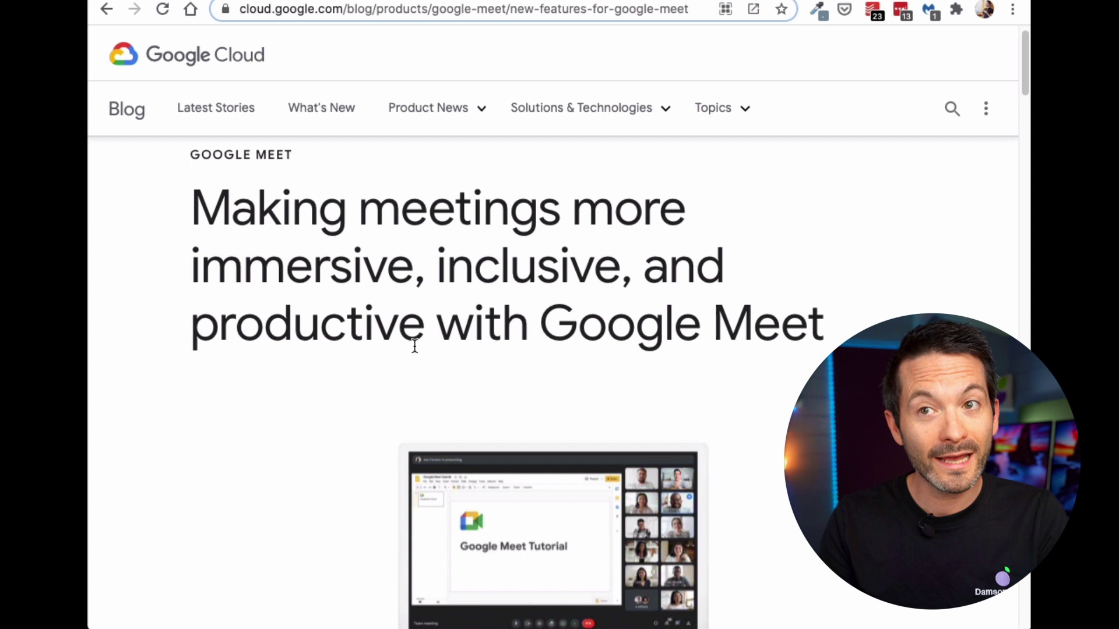
- Read the Google Meet blog post's section on the richer user interface, covering self-feed, pinning of content and the bottom bar
scroll(415, 346, up, 1)
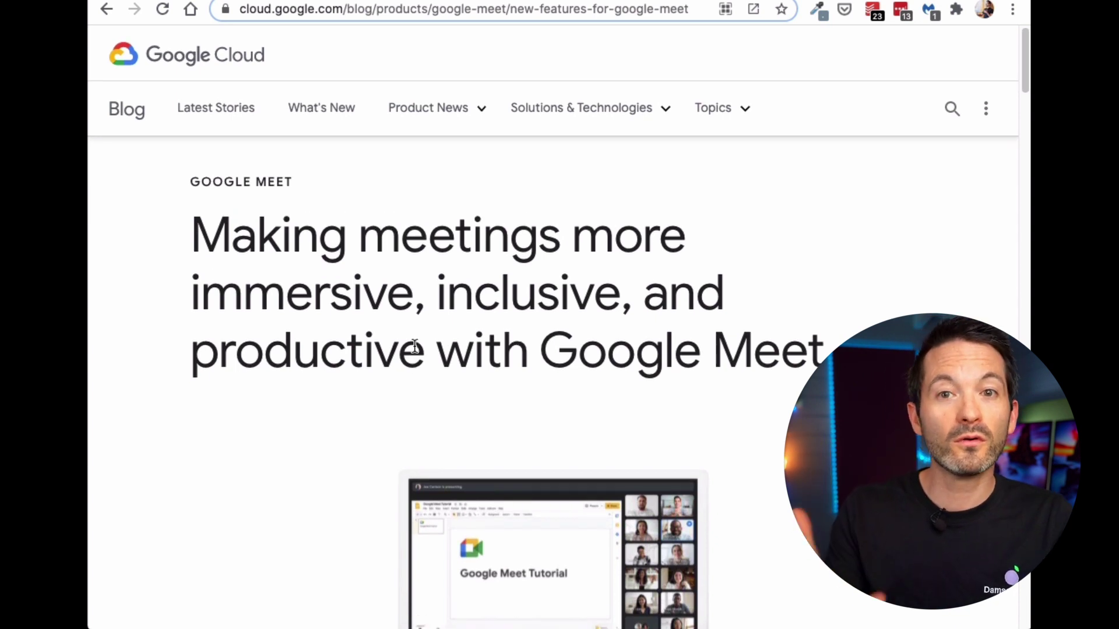
scroll(415, 345, down, 1)
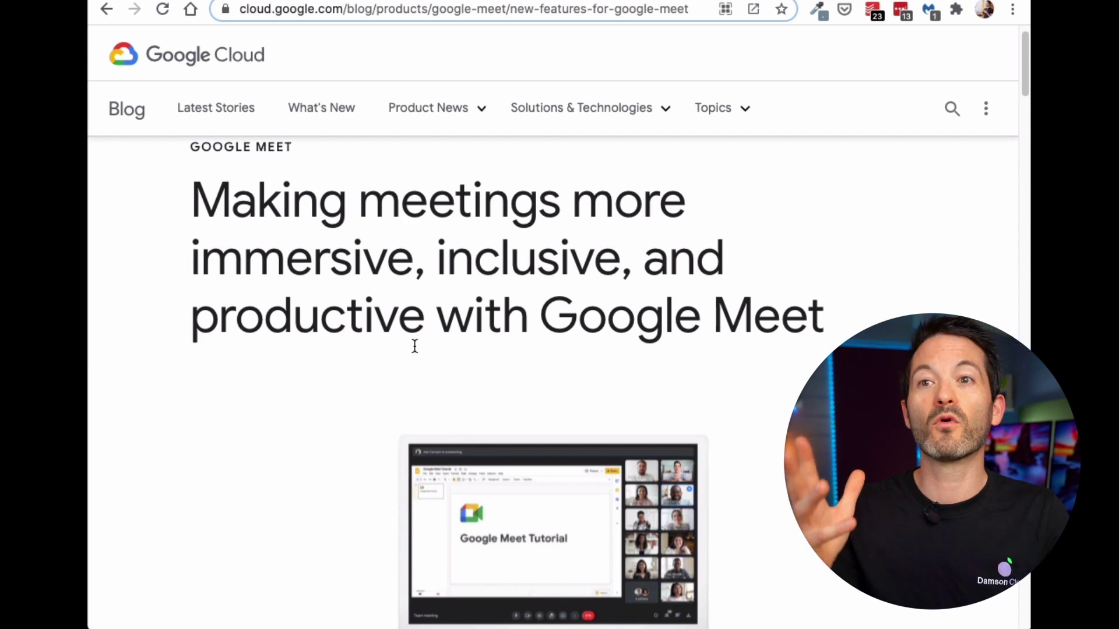
scroll(415, 345, down, 10)
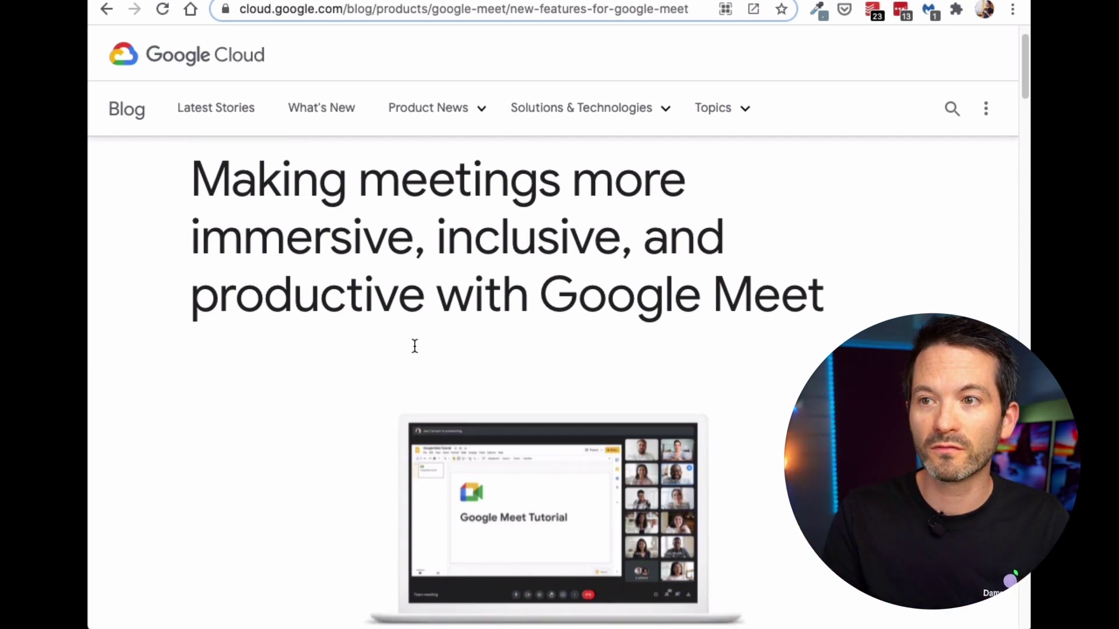
scroll(414, 345, down, 8)
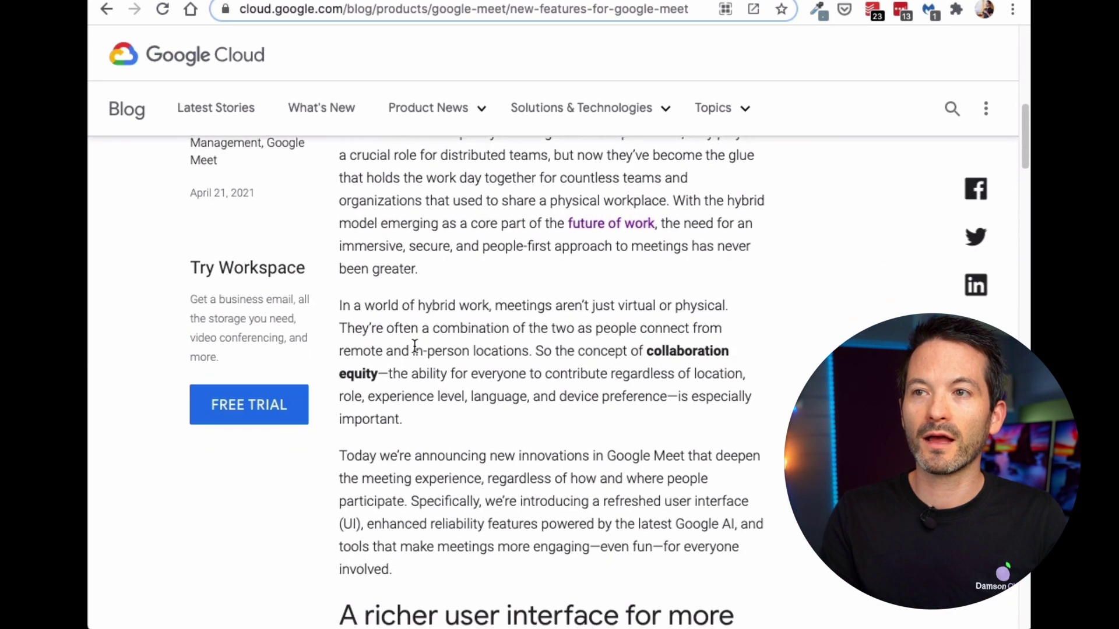
scroll(415, 346, down, 1)
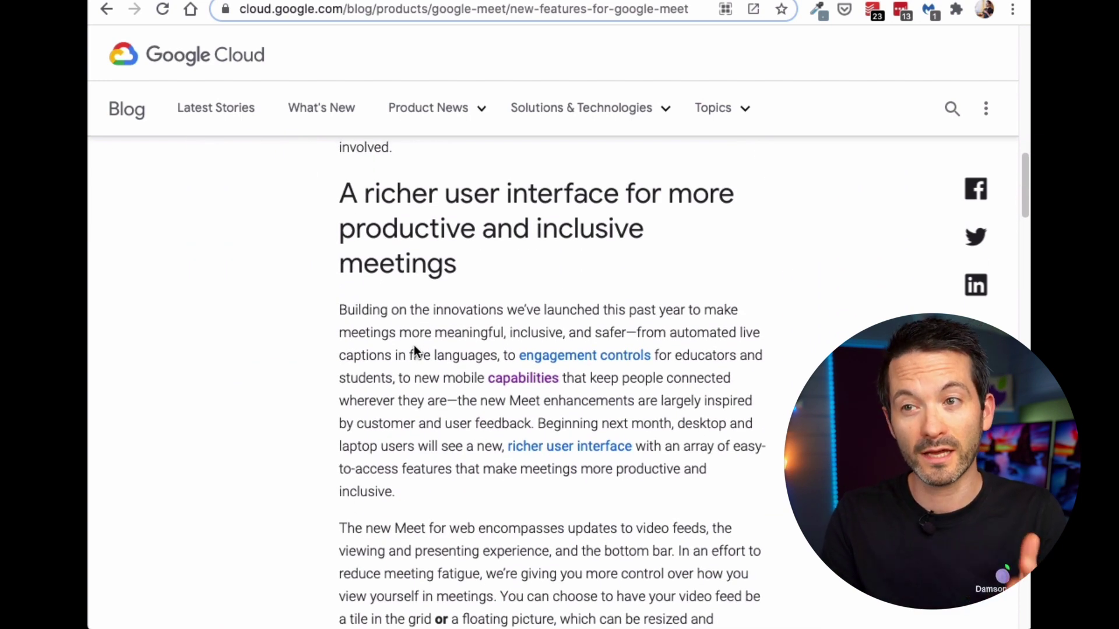
scroll(414, 347, down, 5)
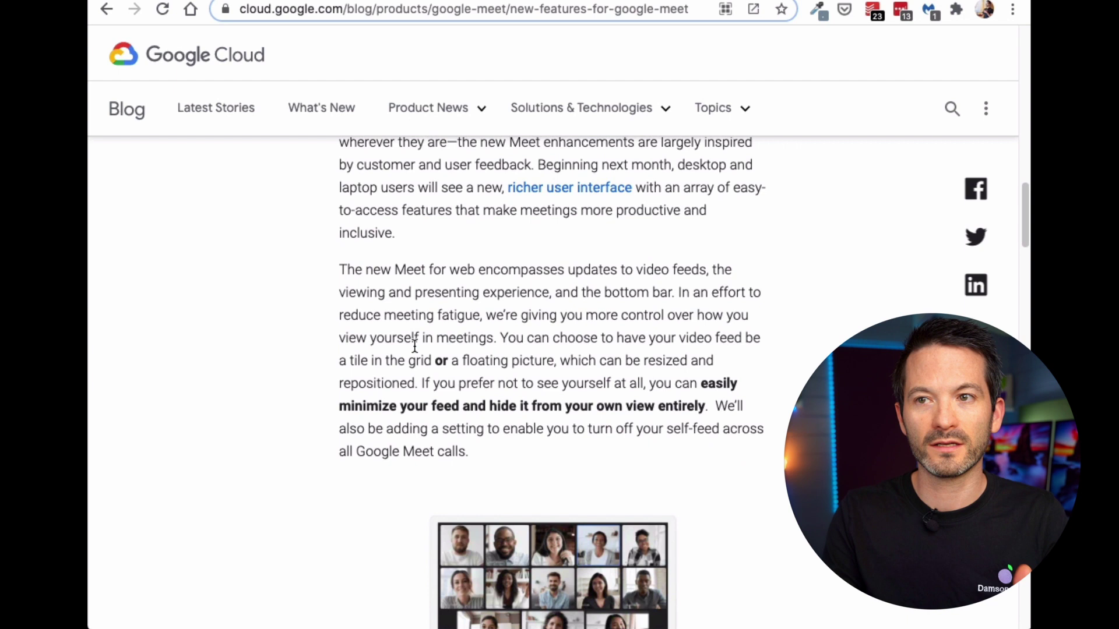
scroll(414, 345, down, 4)
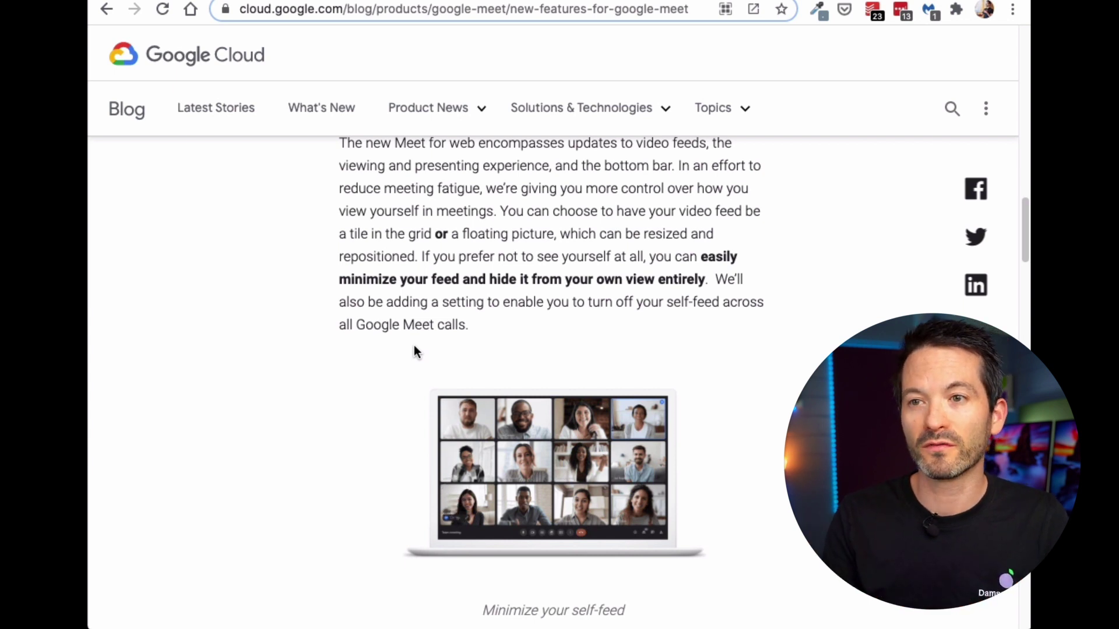
scroll(414, 347, down, 3)
scroll(414, 349, down, 5)
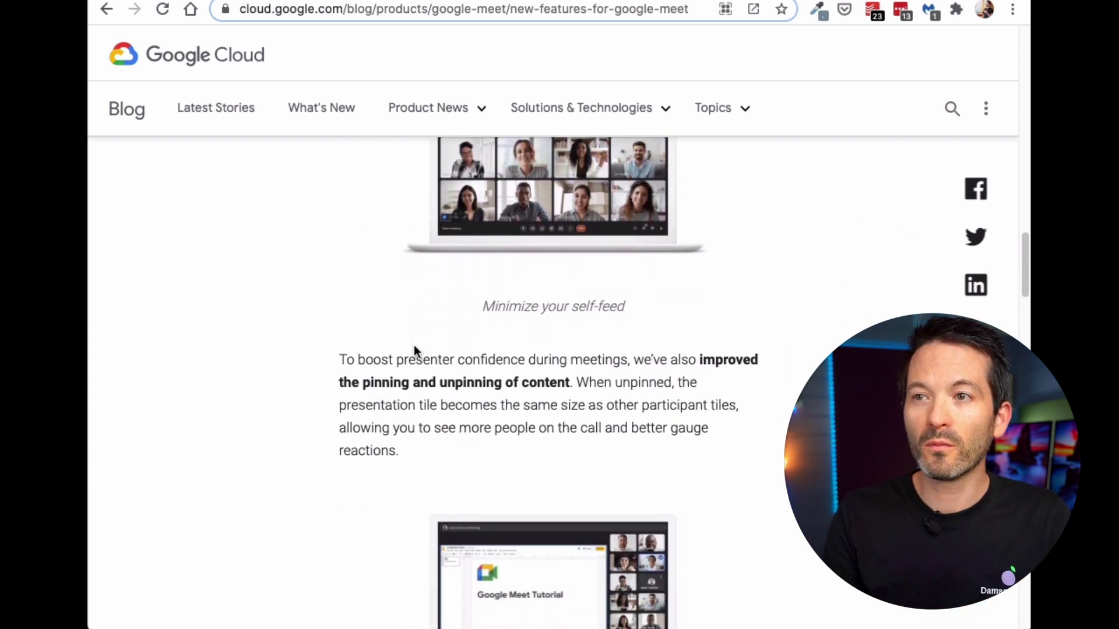
scroll(413, 347, down, 2)
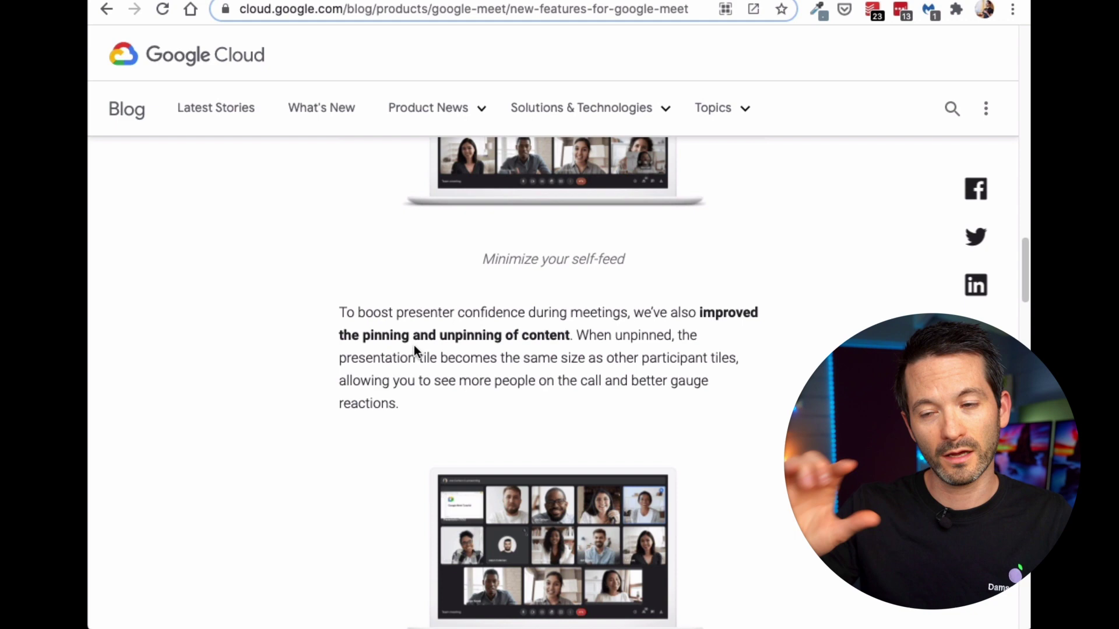
scroll(414, 348, down, 8)
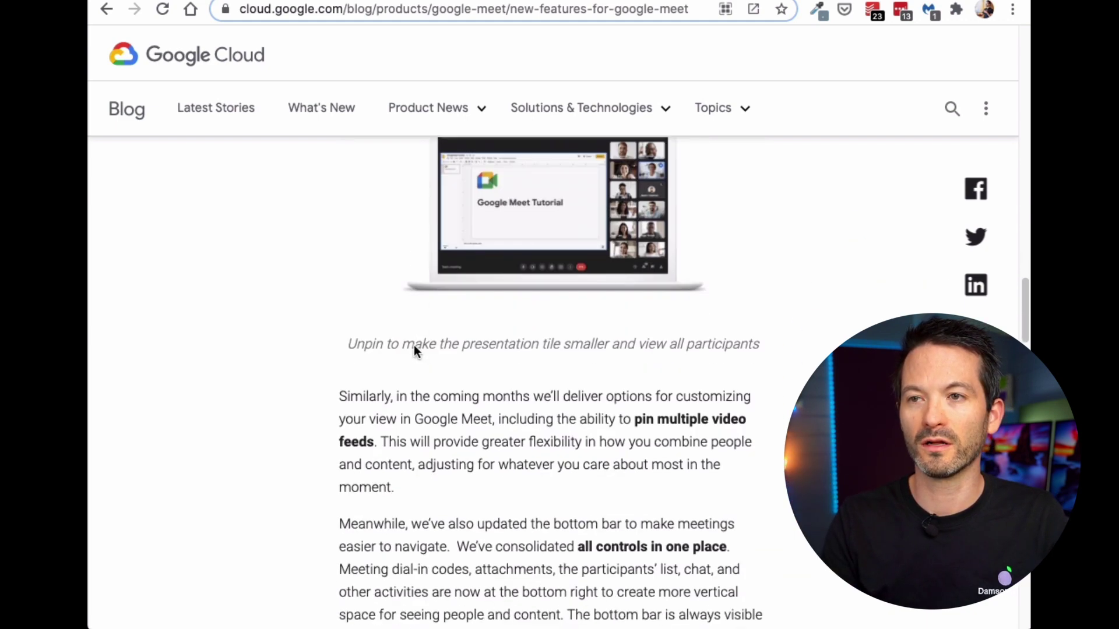
scroll(415, 347, down, 6)
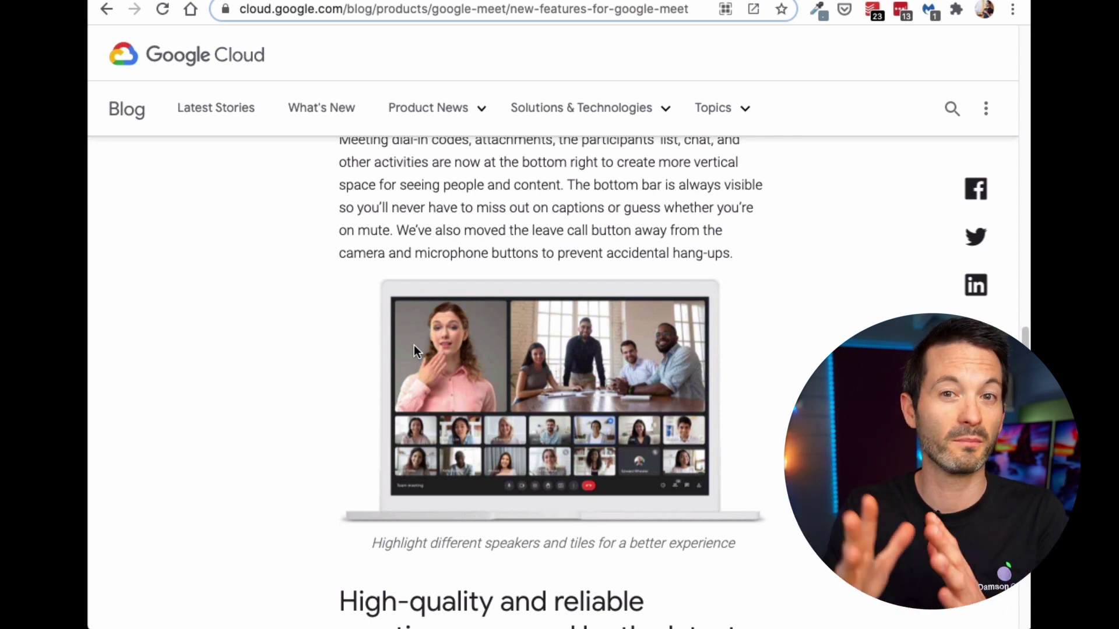
- Read the blog post's sections on Google AI meeting quality and tools for engaging meetings, including light adjustment, Autozoom and video background replacement
scroll(414, 345, down, 7)
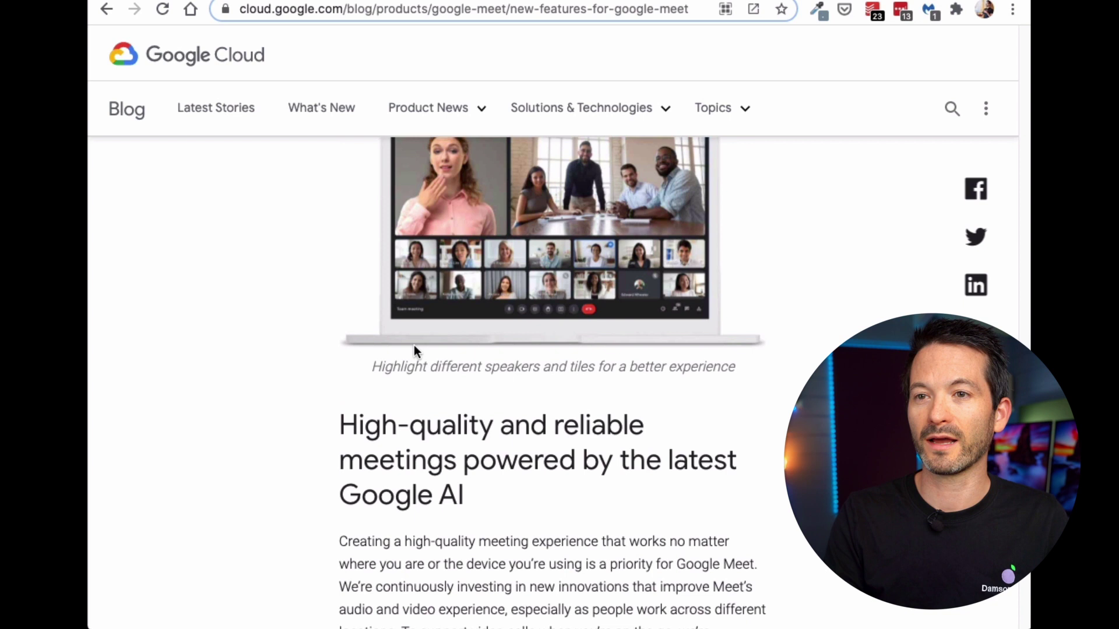
scroll(415, 345, down, 8)
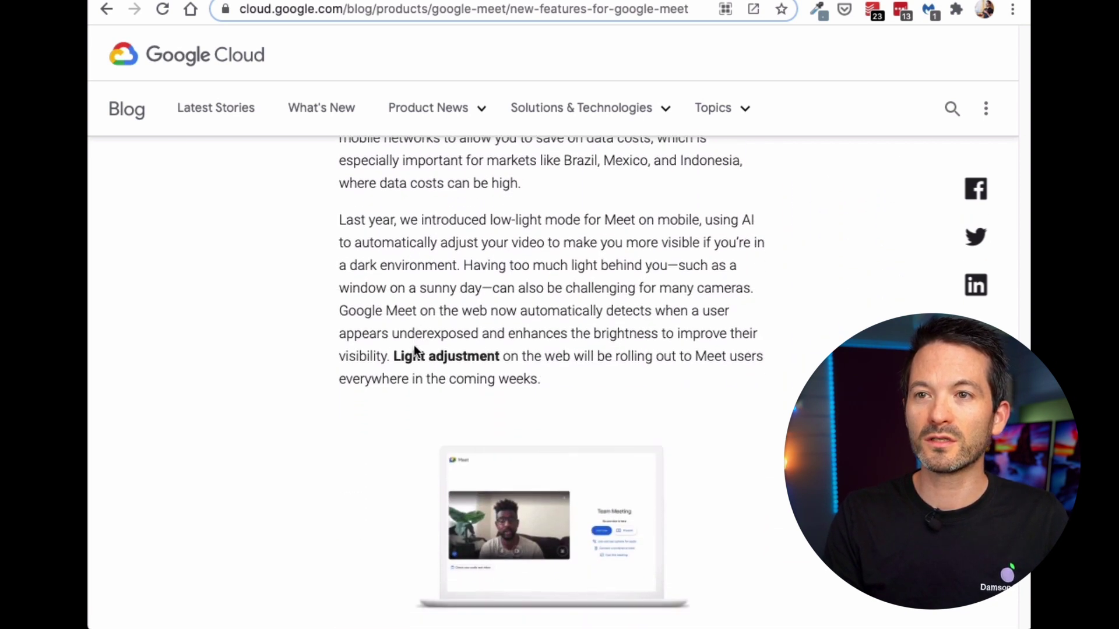
scroll(413, 345, up, 1)
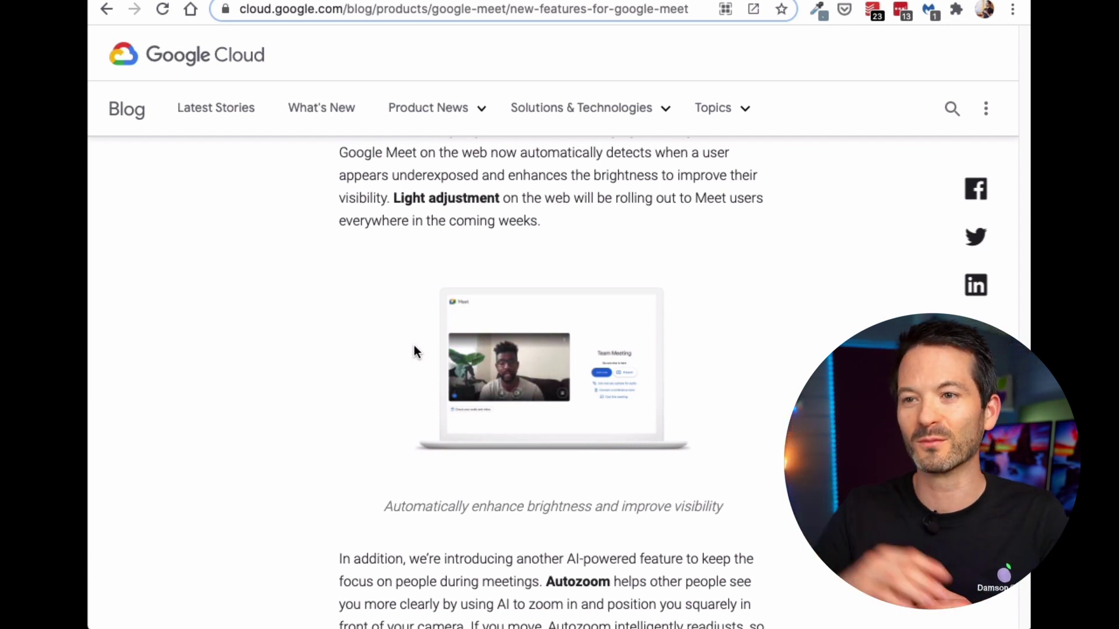
scroll(414, 347, down, 2)
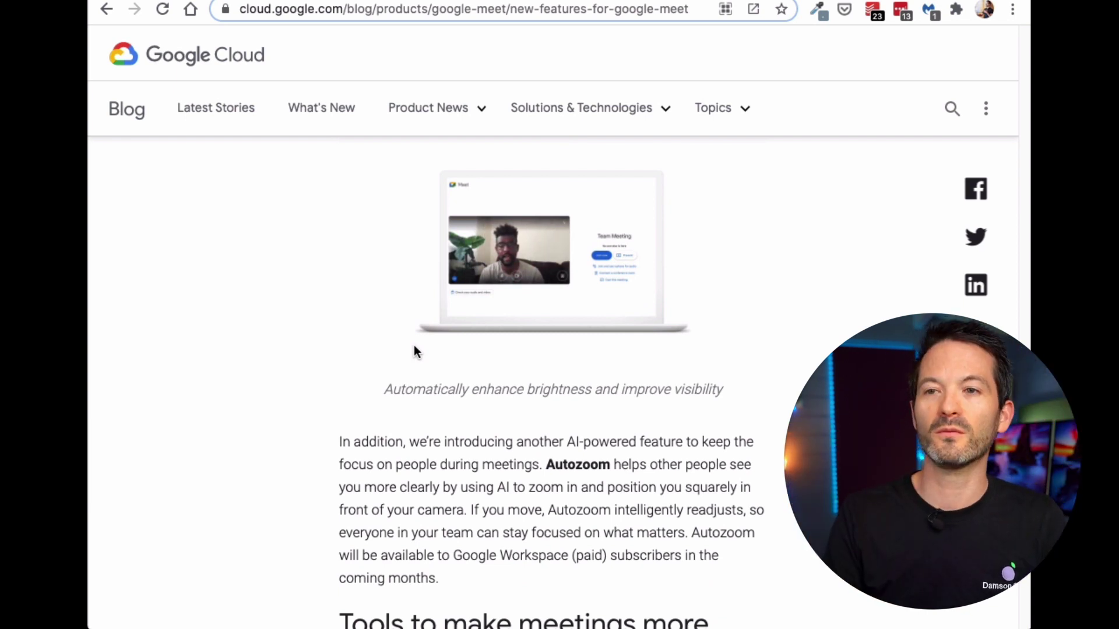
scroll(415, 349, down, 5)
scroll(414, 345, down, 3)
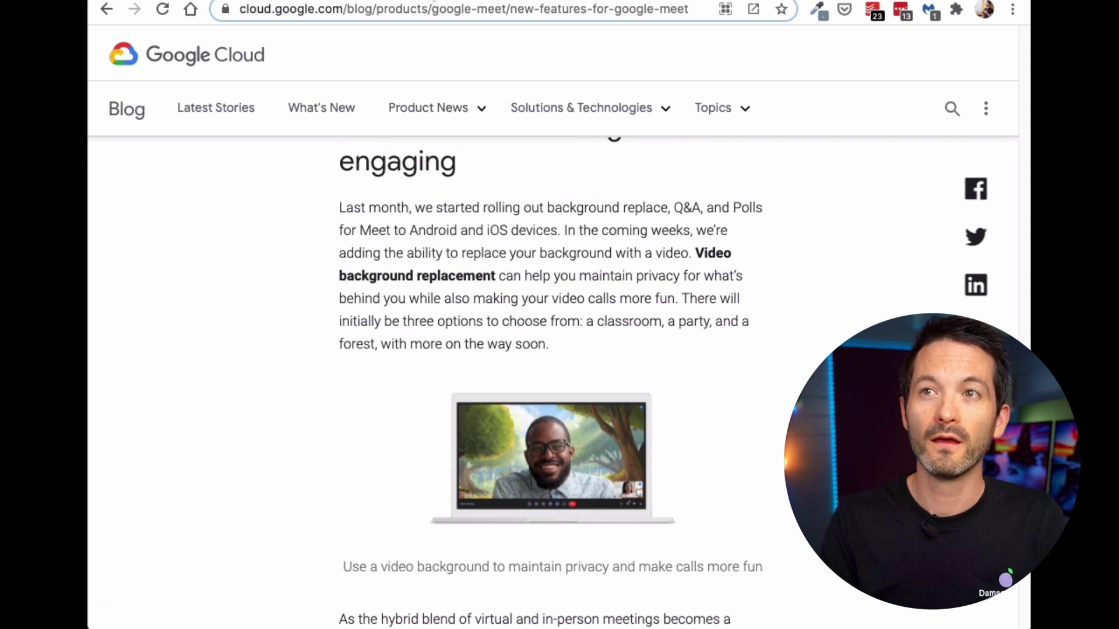
- Switch to Google Meet and open the 18:30 Team Meeting
click(434, 1)
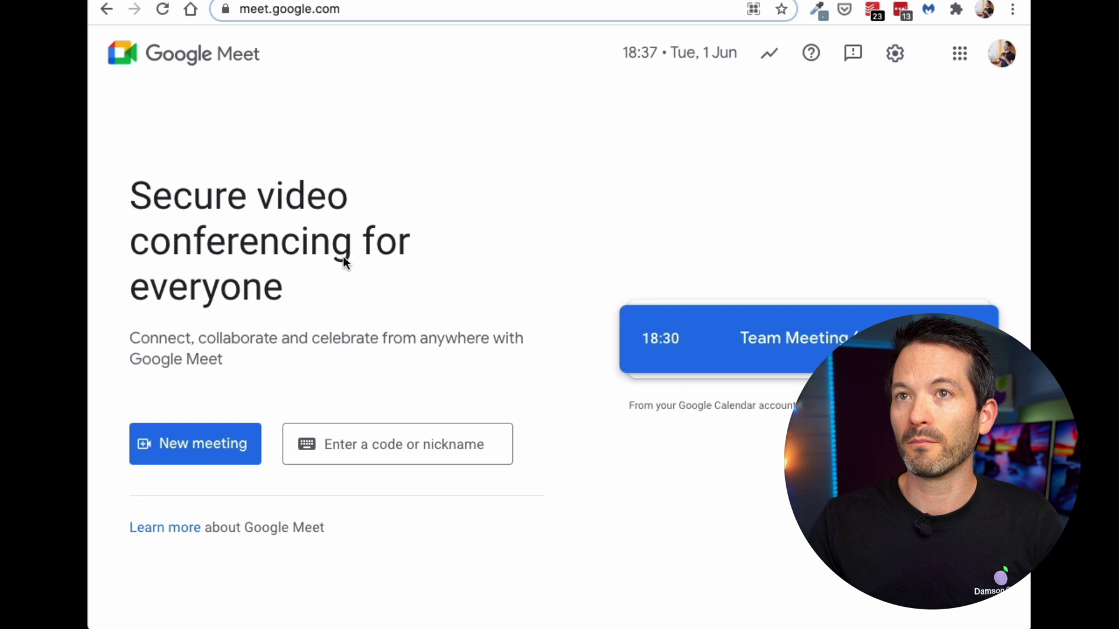
click(758, 345)
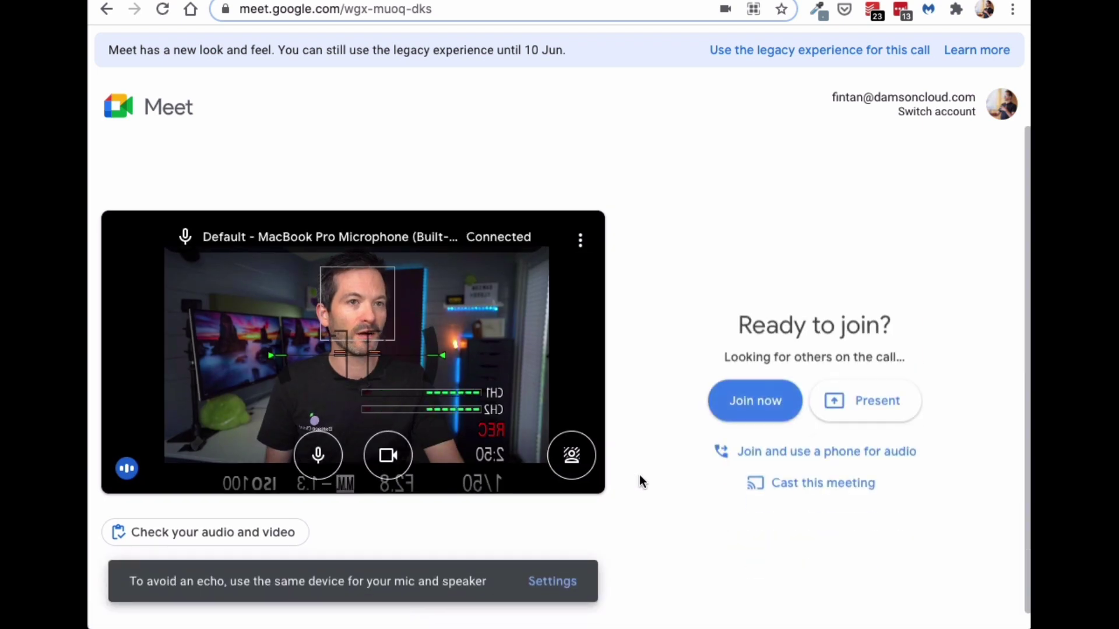
- Set the meeting camera to FaceTime HD Camera (Built-in) in the video settings
click(587, 239)
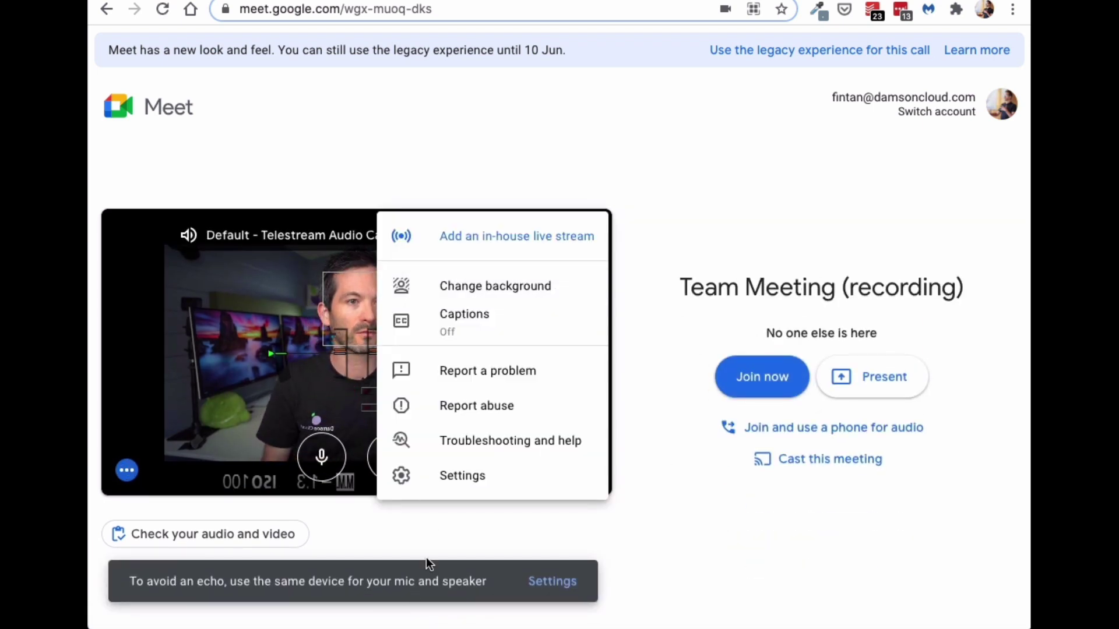
click(448, 471)
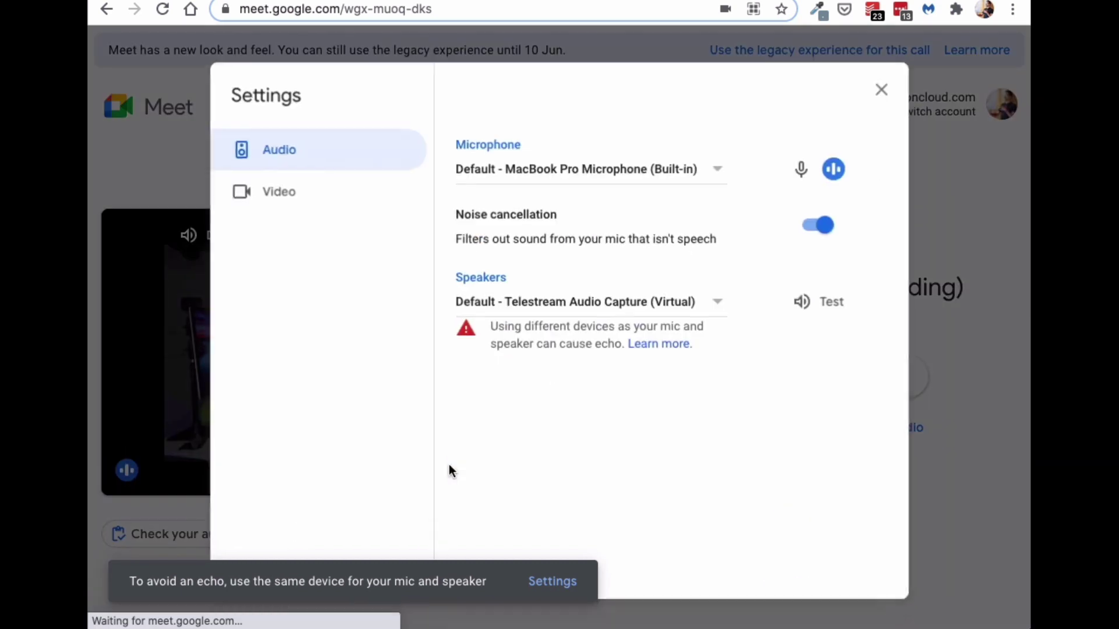
click(334, 184)
click(469, 165)
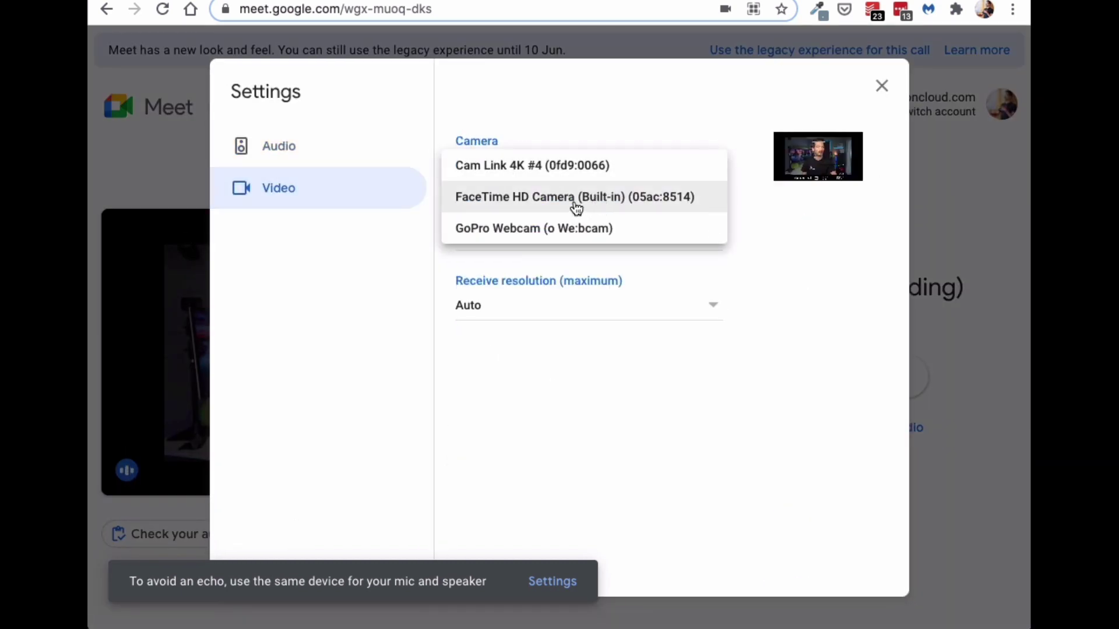
click(577, 198)
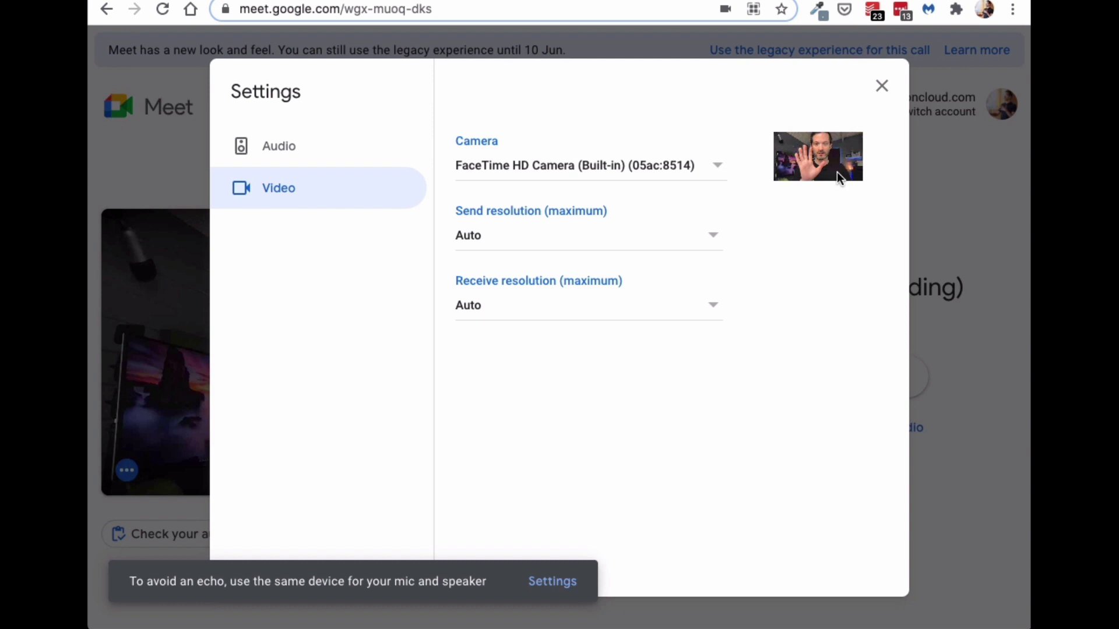
click(880, 87)
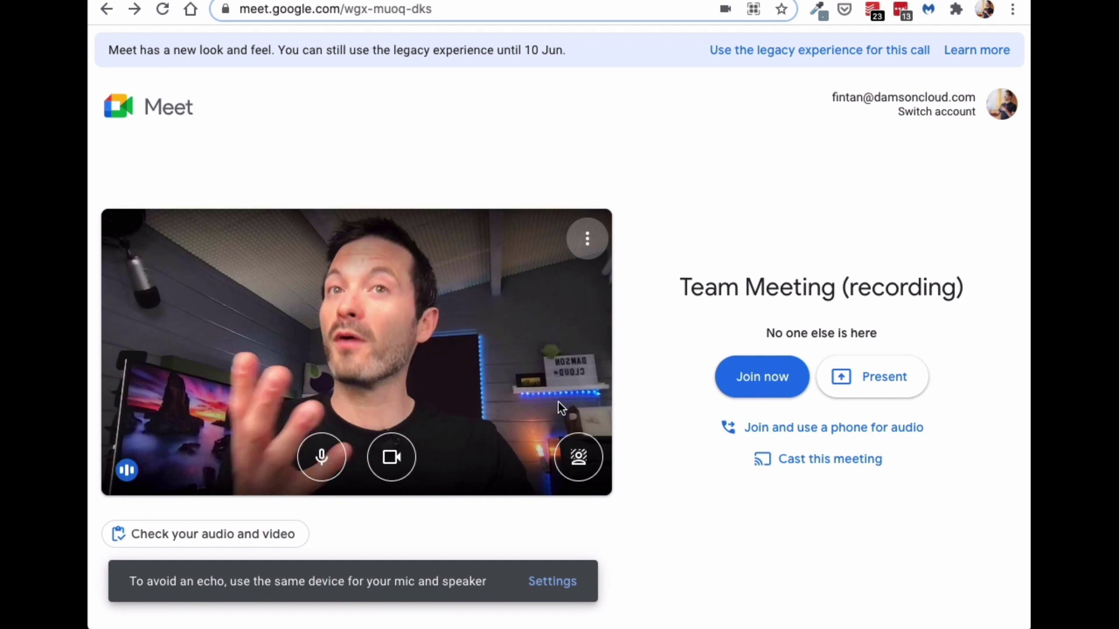
- Review the audio and video settings of the meeting, and close them
click(589, 243)
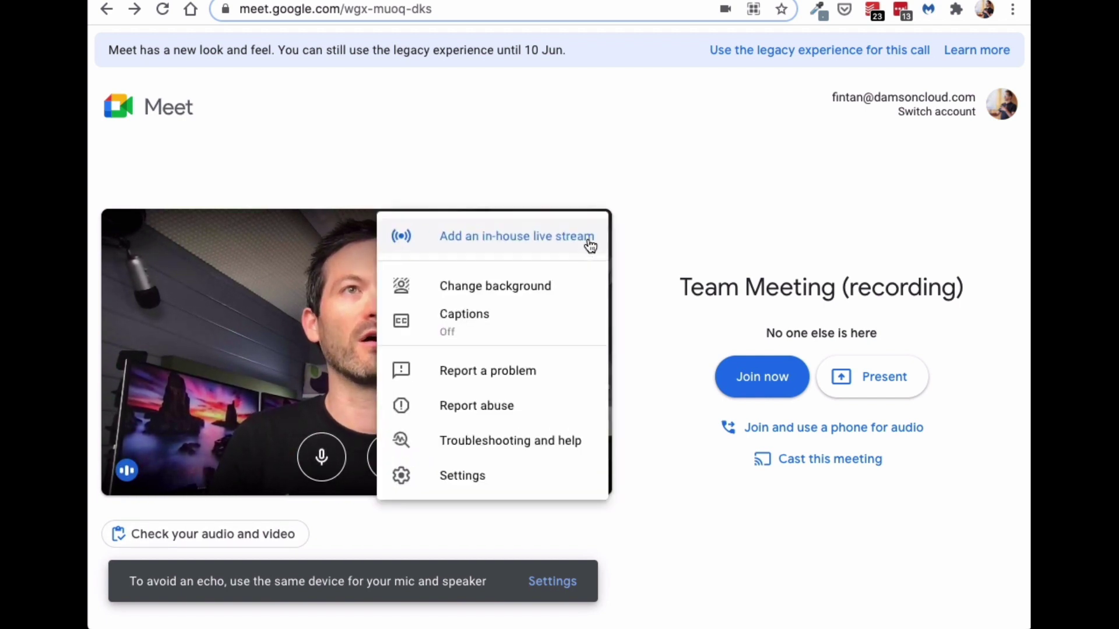
click(465, 475)
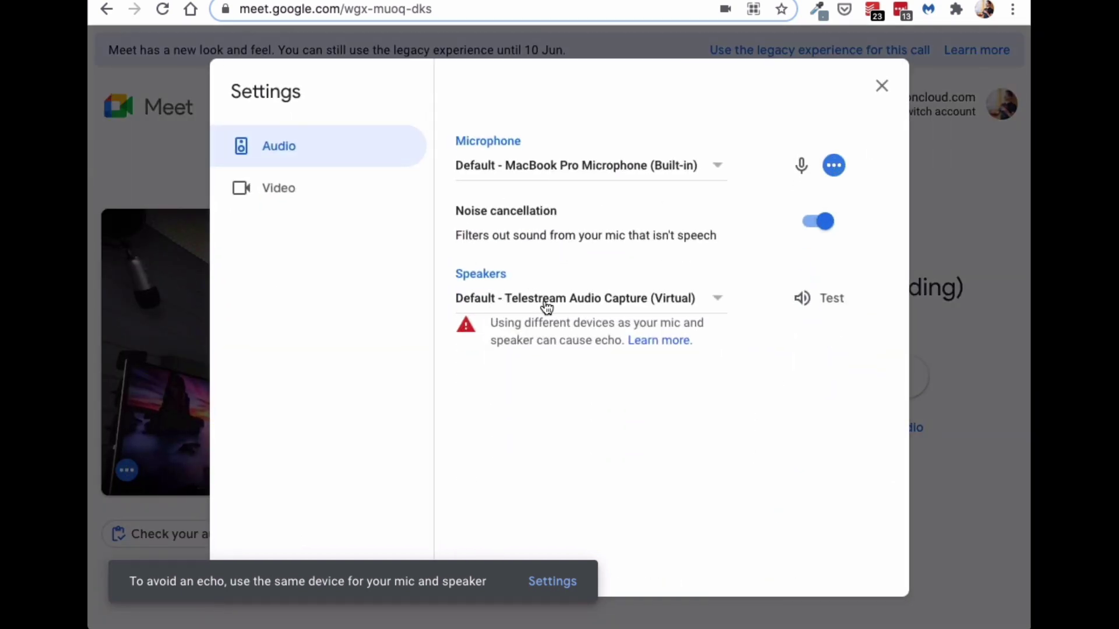
click(287, 195)
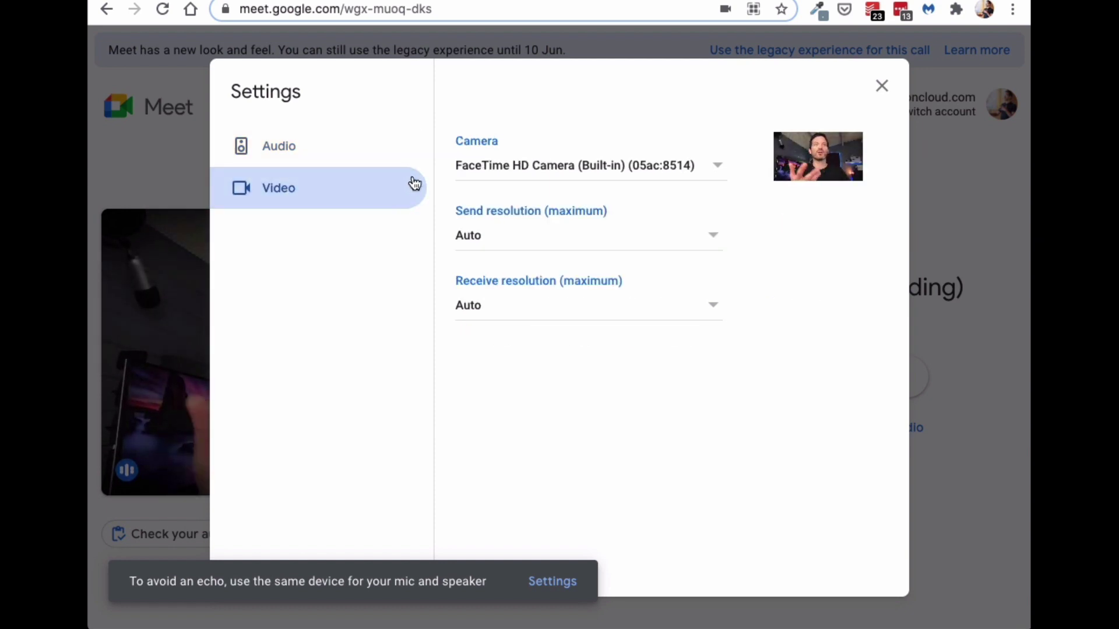
click(345, 152)
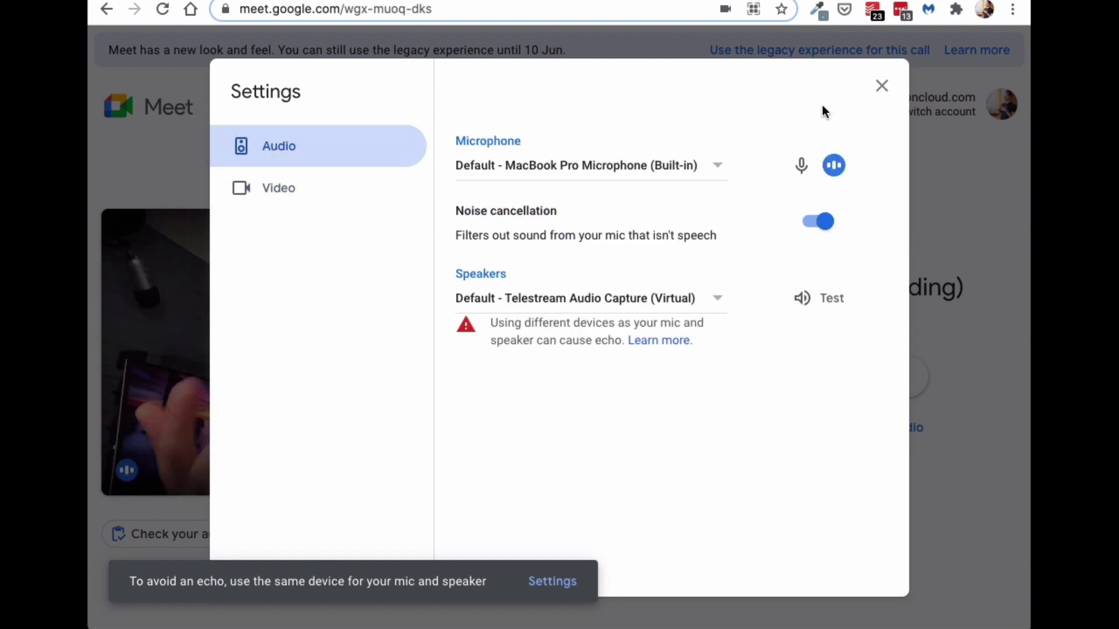
click(882, 87)
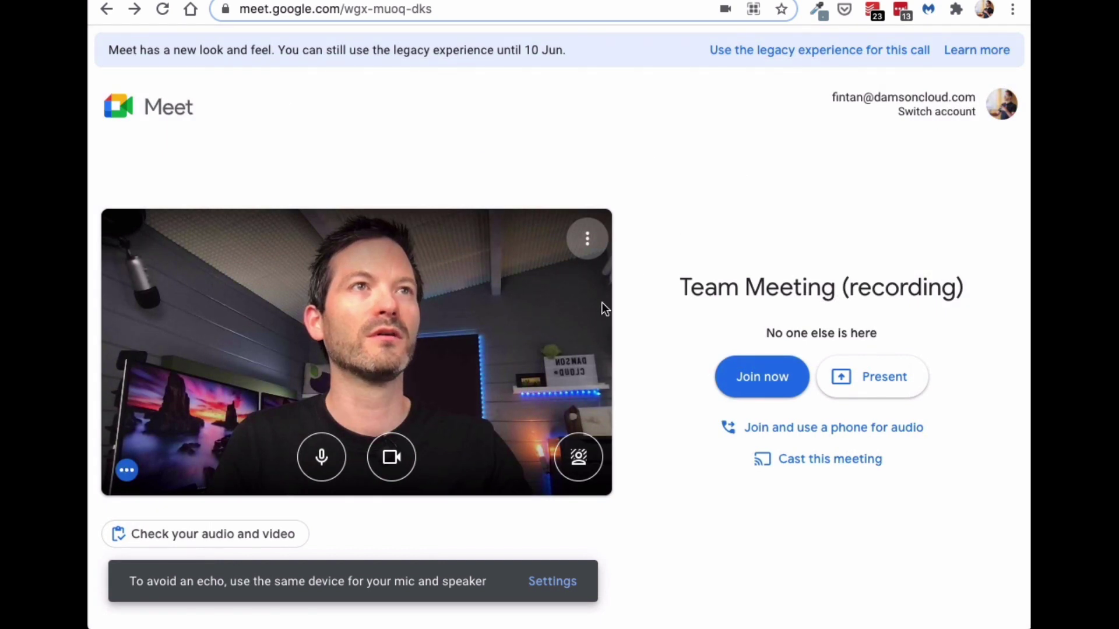
- Apply the slight background blur to the camera feed before joining the meeting
click(589, 462)
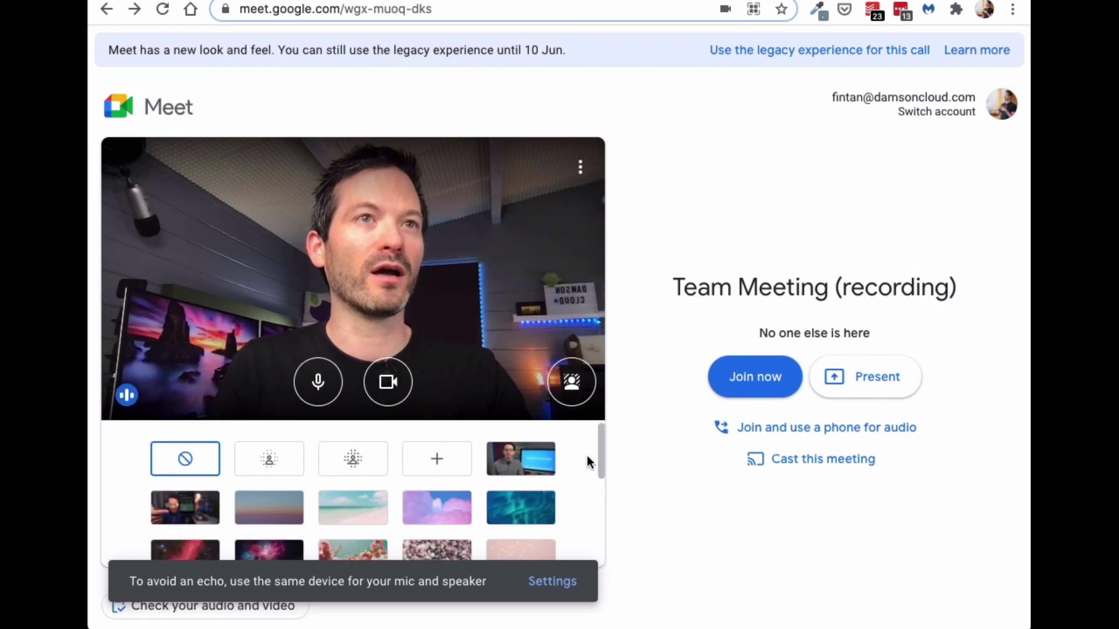
click(256, 463)
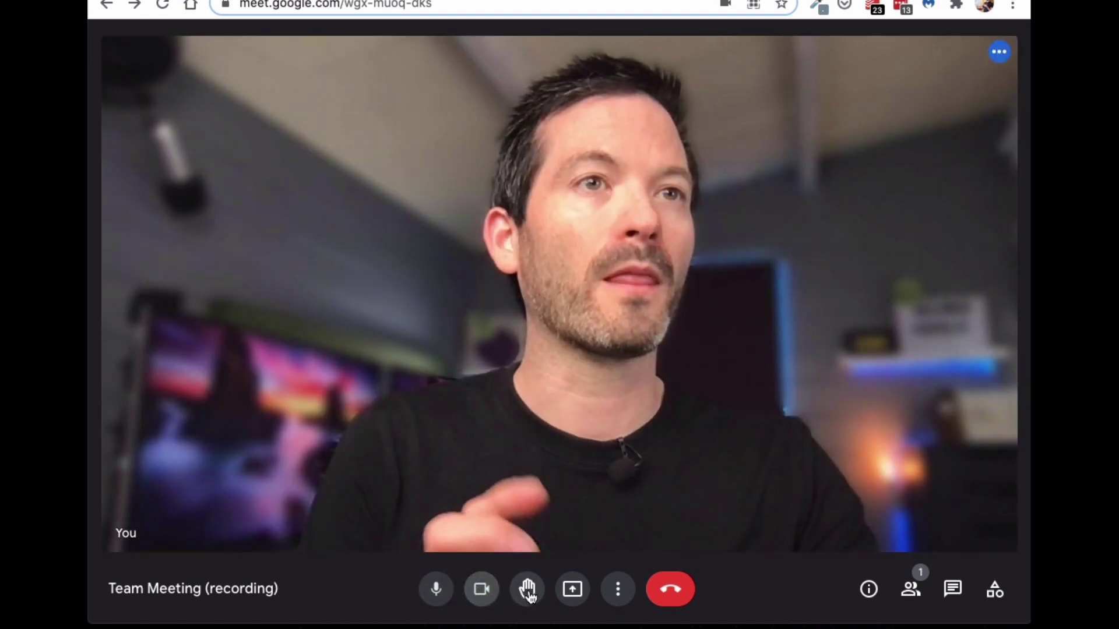
- Raise a hand in the meeting and show the options for presenting
click(527, 591)
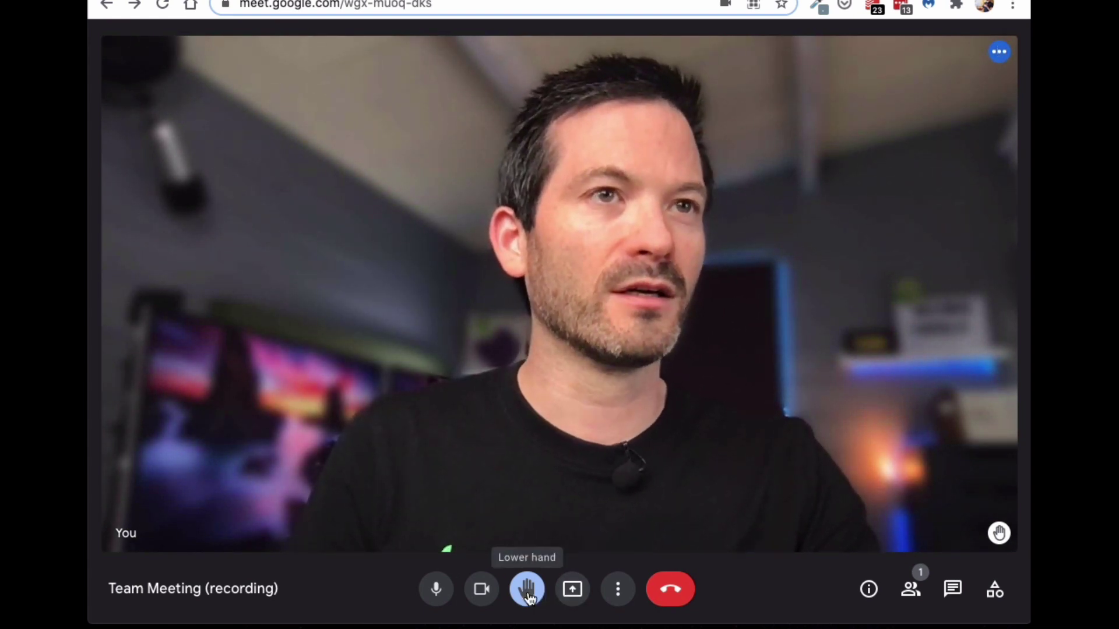
click(573, 590)
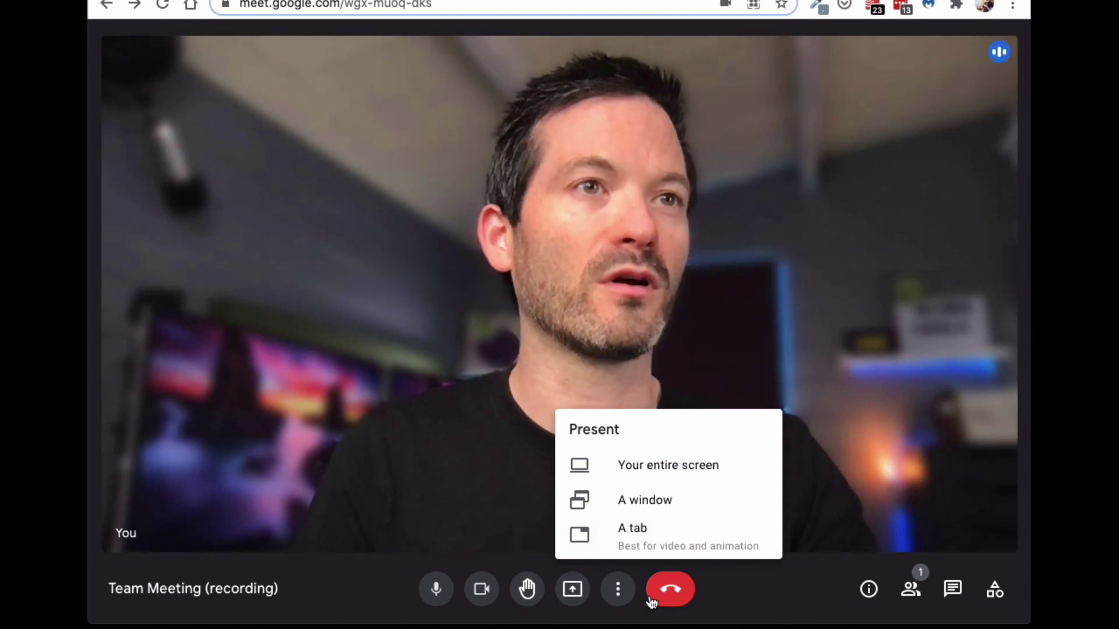
- Show the devices available for casting the meeting, and close the list
click(617, 590)
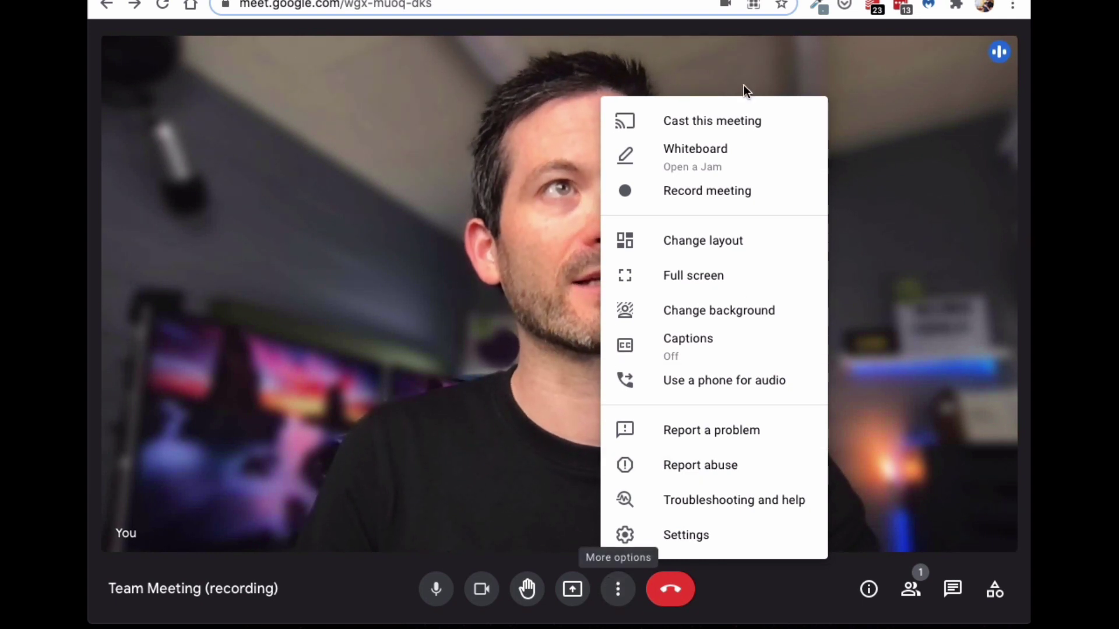
click(747, 126)
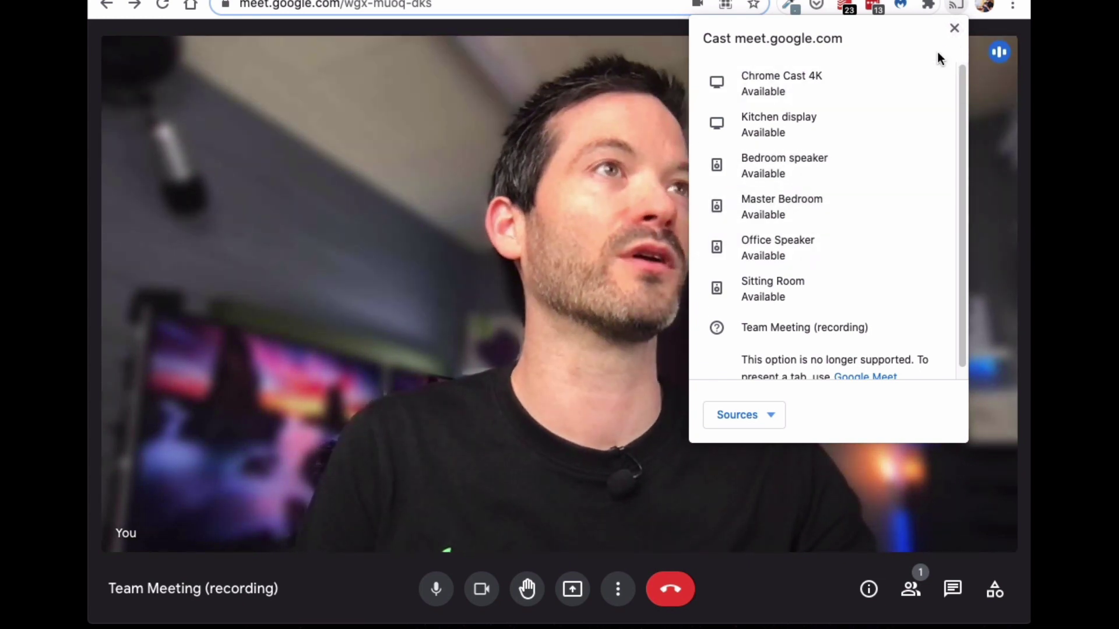
click(953, 29)
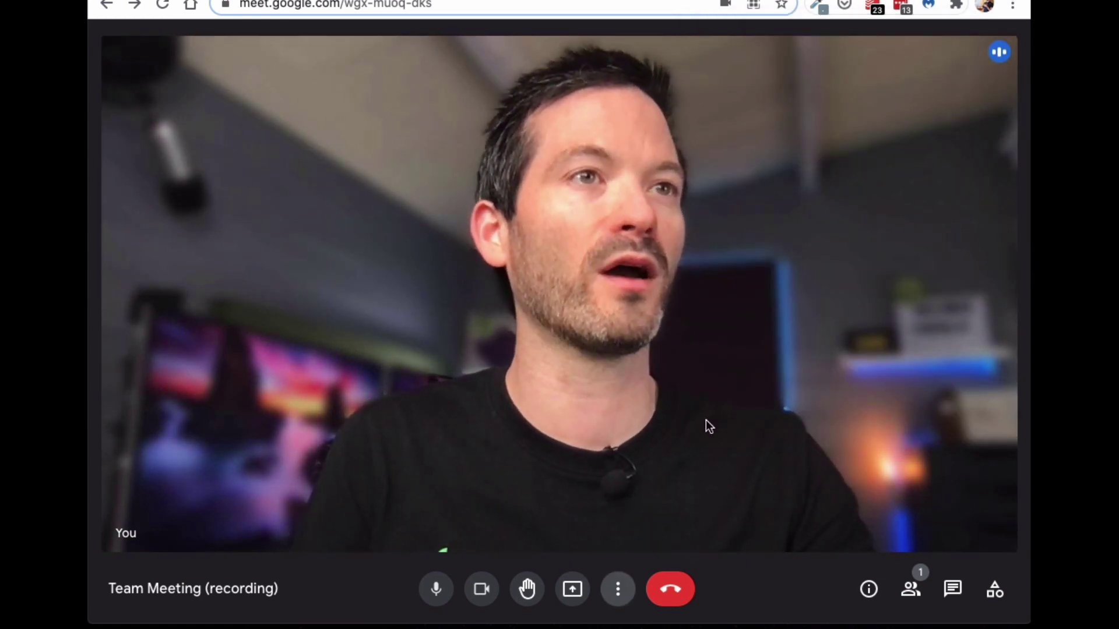
- Show the whiteboarding options for working with a Jam in the meeting, and close them
click(618, 589)
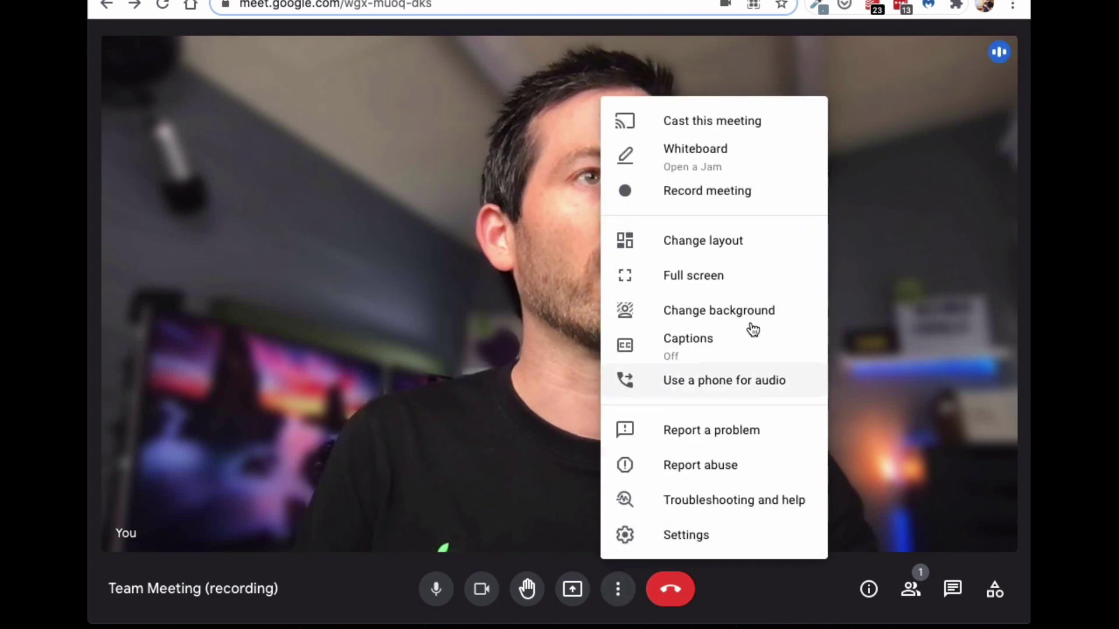
click(723, 156)
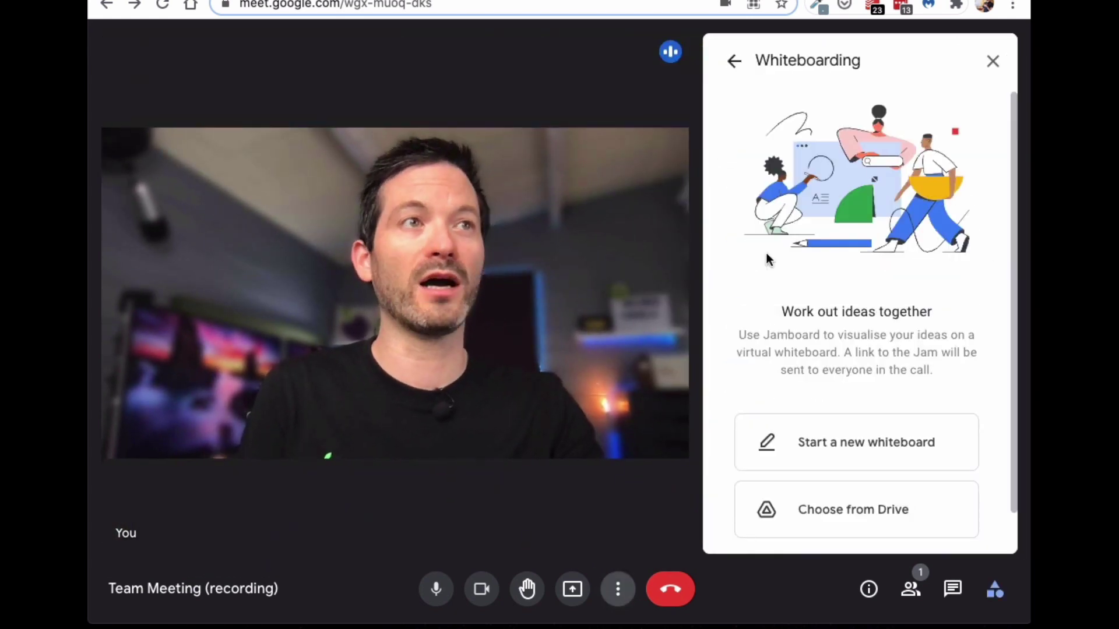
click(994, 70)
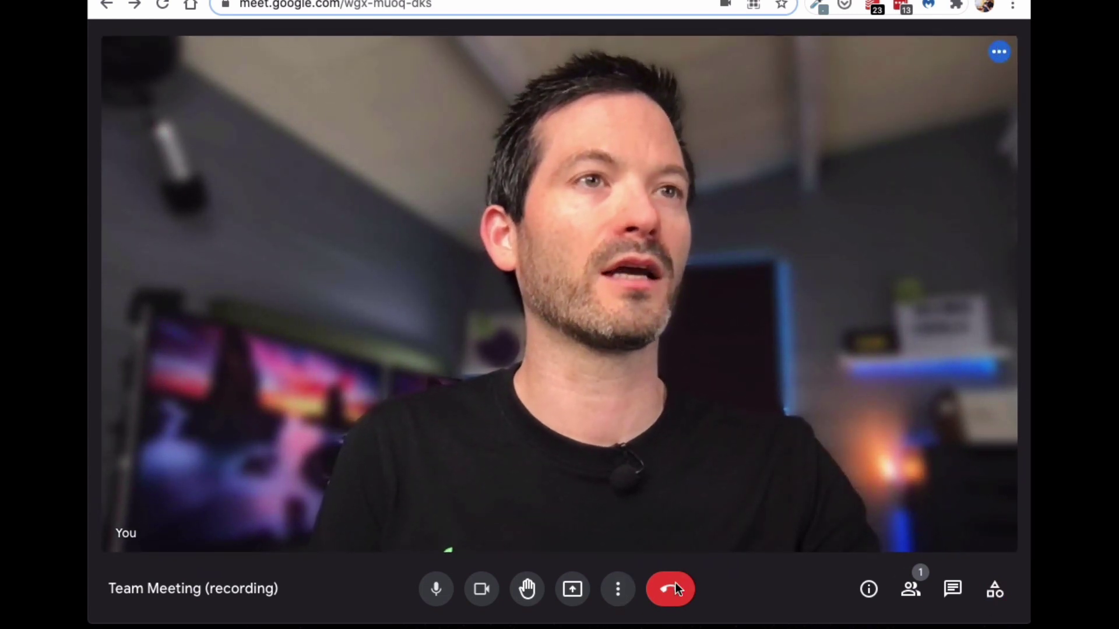
- Change the meeting layout to Auto and raise the maximum number of tiles to display
click(618, 589)
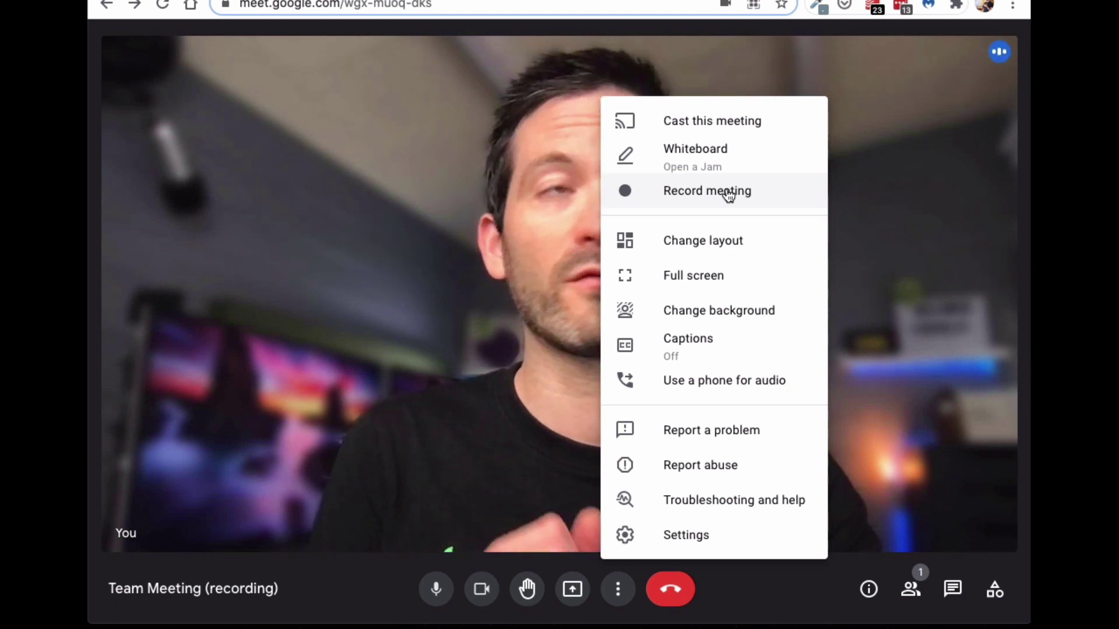
click(721, 245)
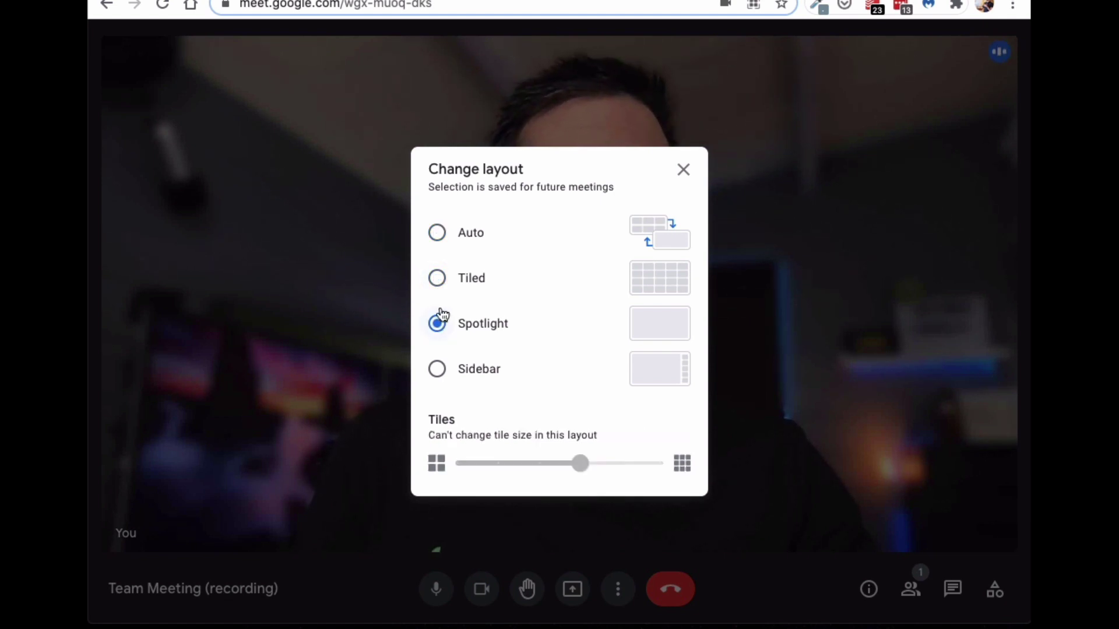
click(435, 240)
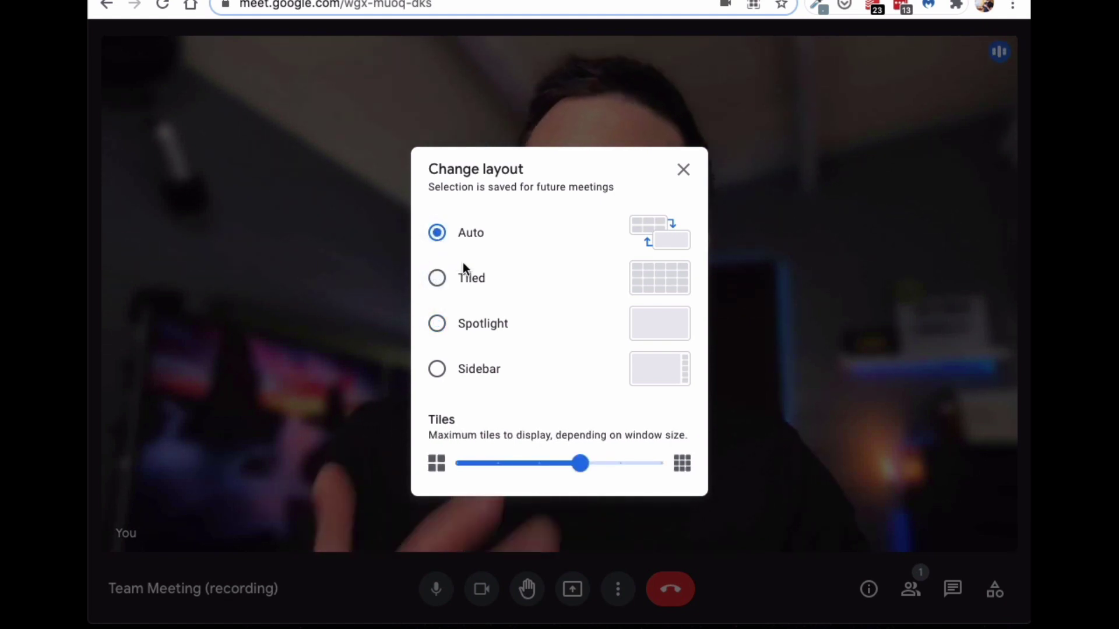
mouse_move(573, 471)
mouse_down()
mouse_move(497, 465)
mouse_move(576, 466)
mouse_up()
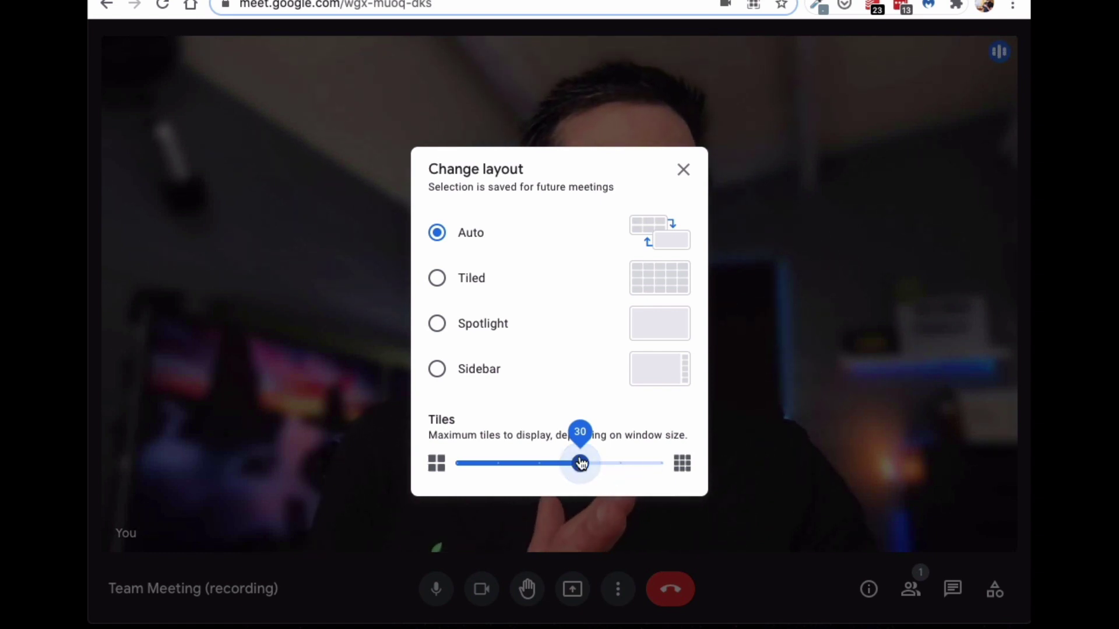
drag(581, 463, 622, 465)
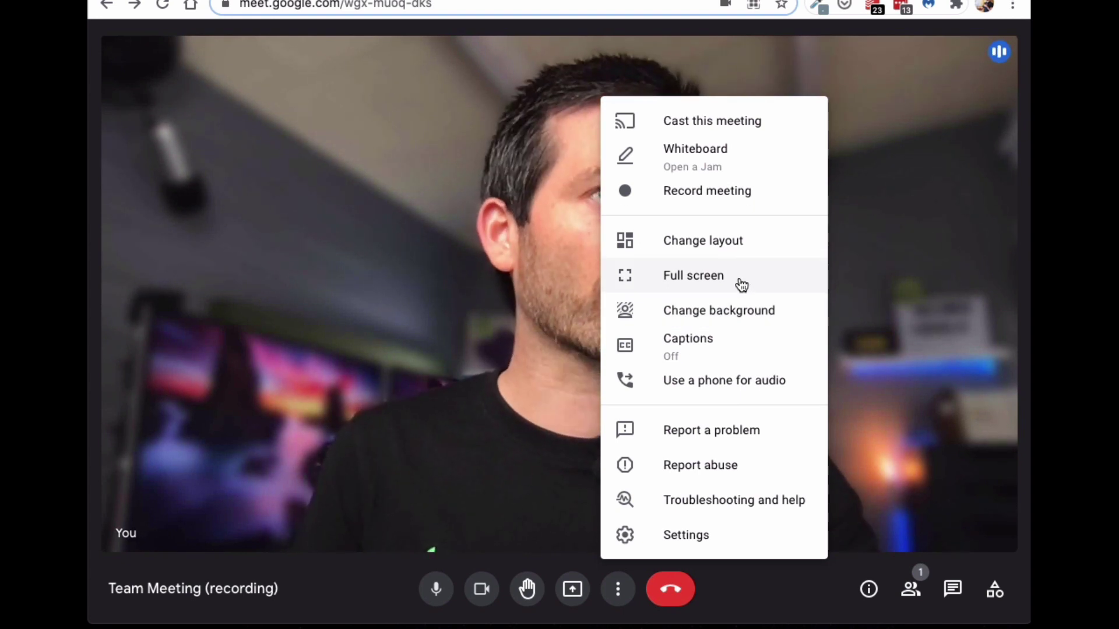
- Turn on meeting captions in French after looking through the available caption languages
click(728, 361)
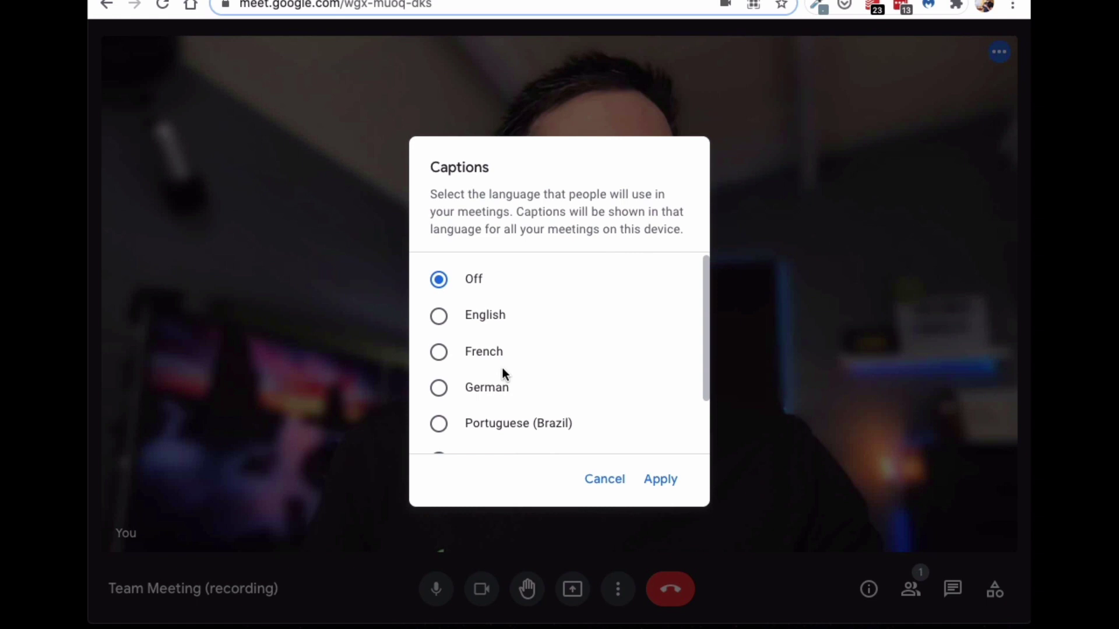
scroll(507, 401, down, 3)
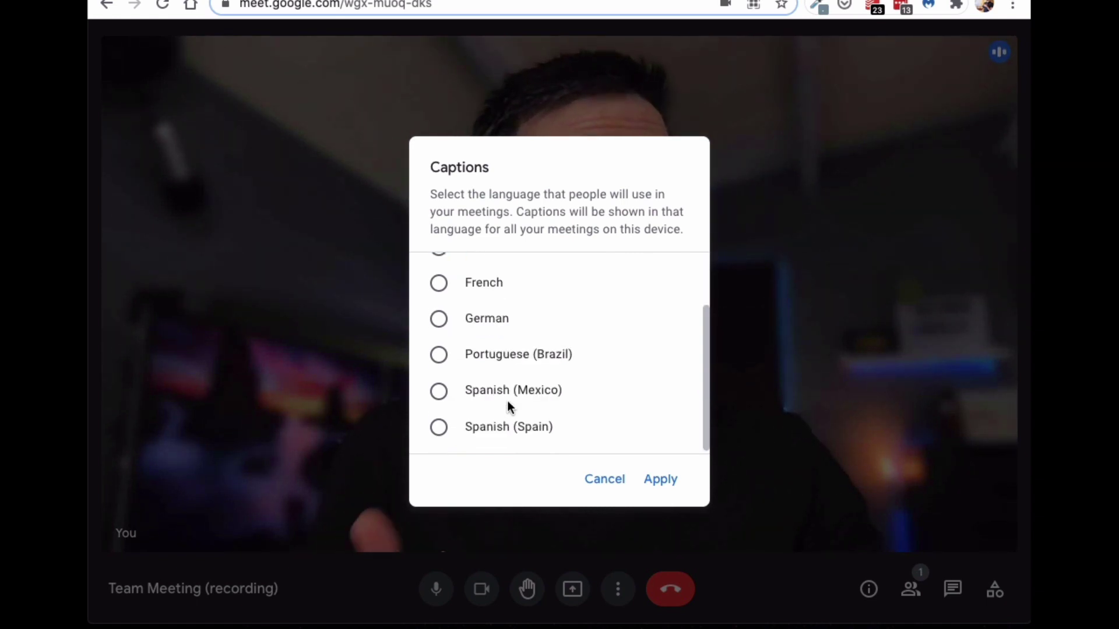
scroll(494, 362, up, 2)
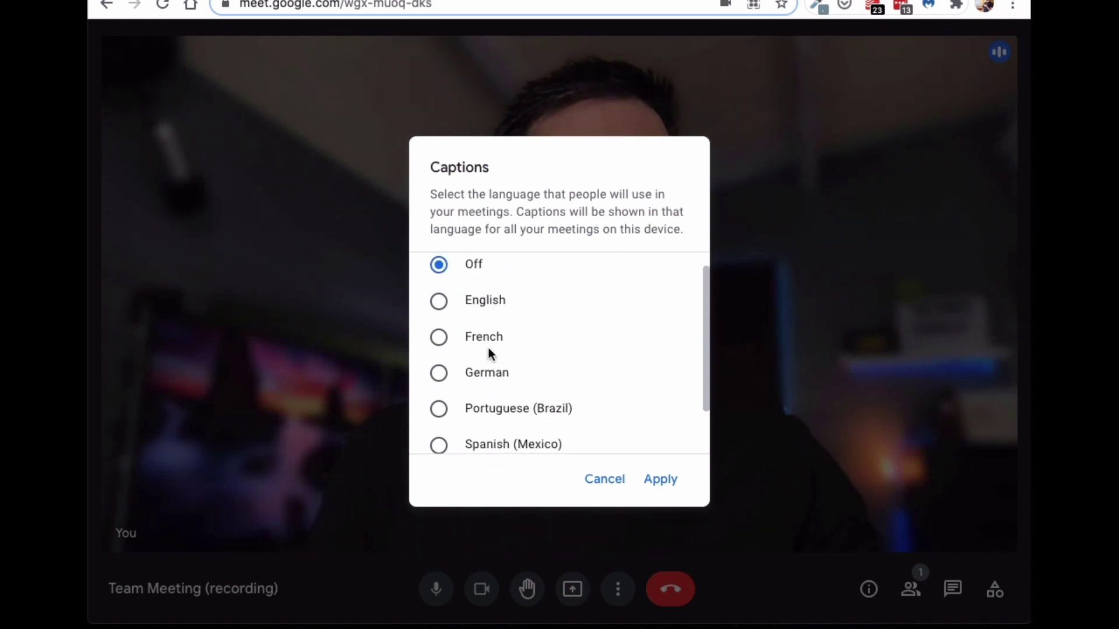
click(485, 338)
click(682, 491)
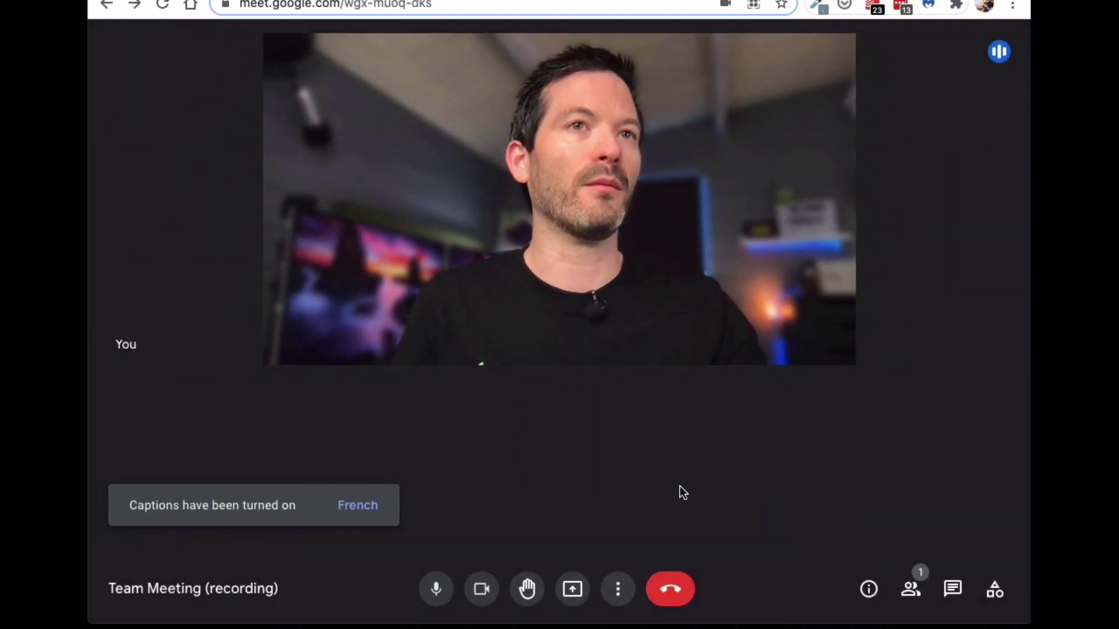
click(354, 511)
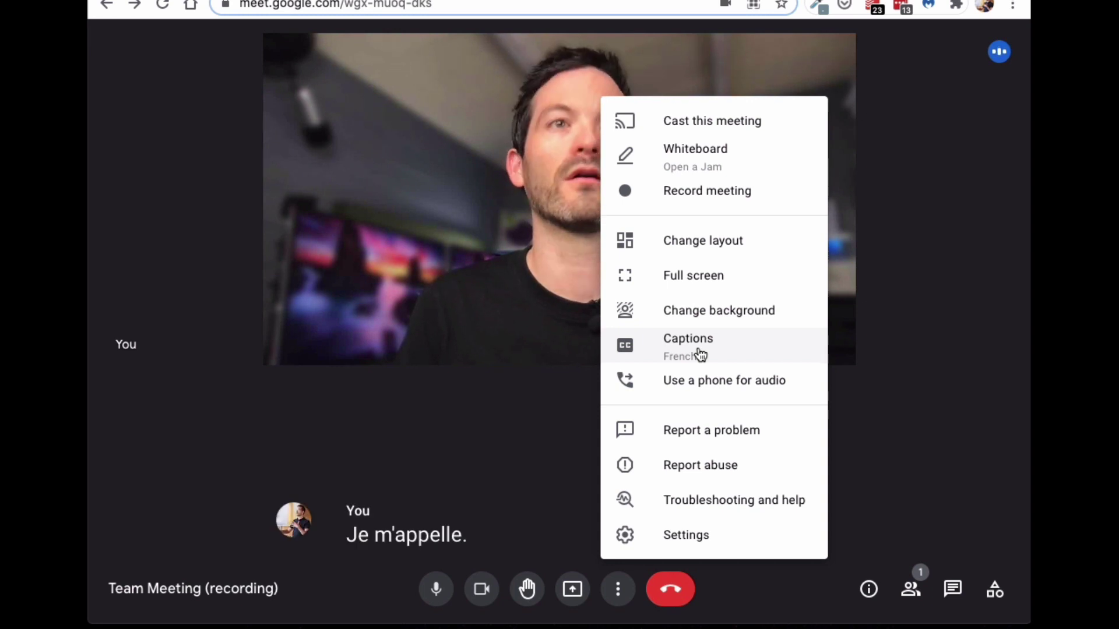
- Switch the language of the meeting captions to English
click(700, 355)
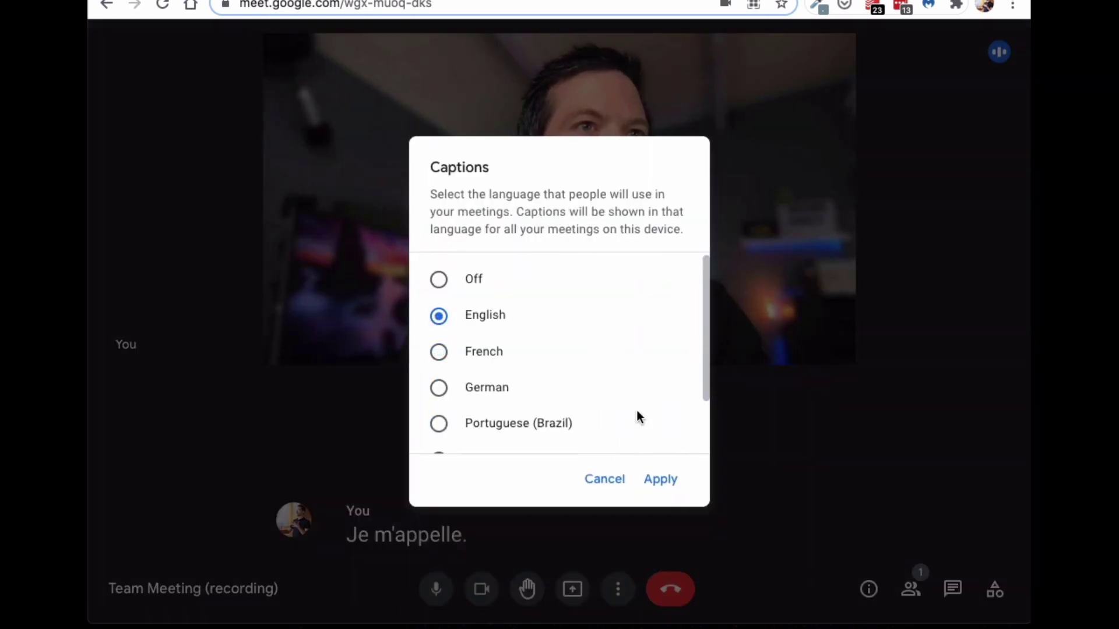
click(670, 487)
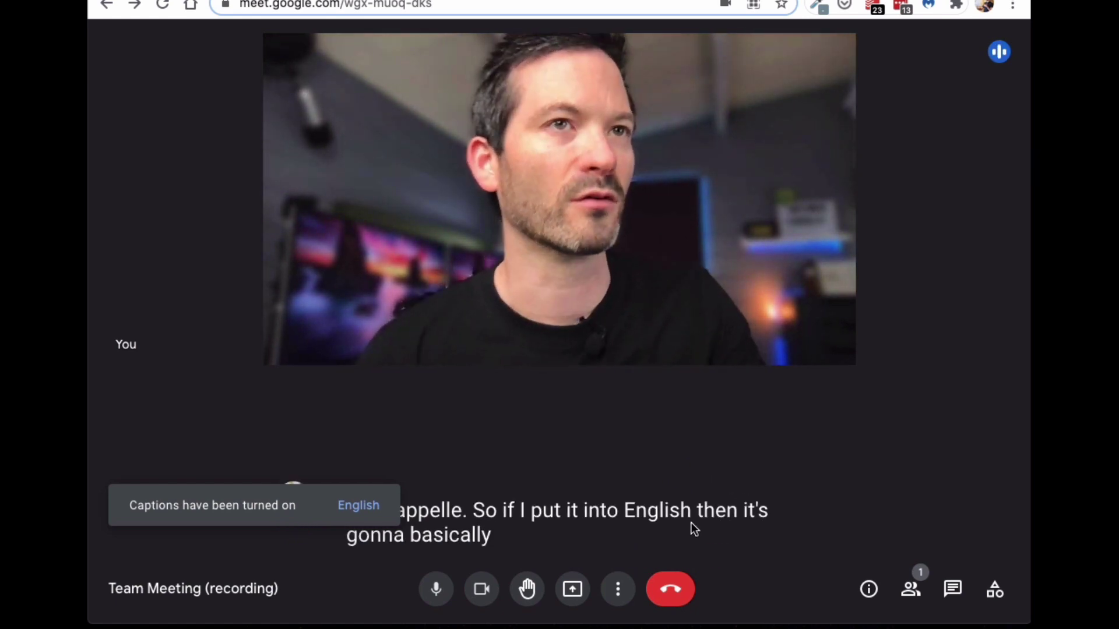
- Review the Call me and Dial in options for using a phone for audio, including the country choices, and close them
click(617, 592)
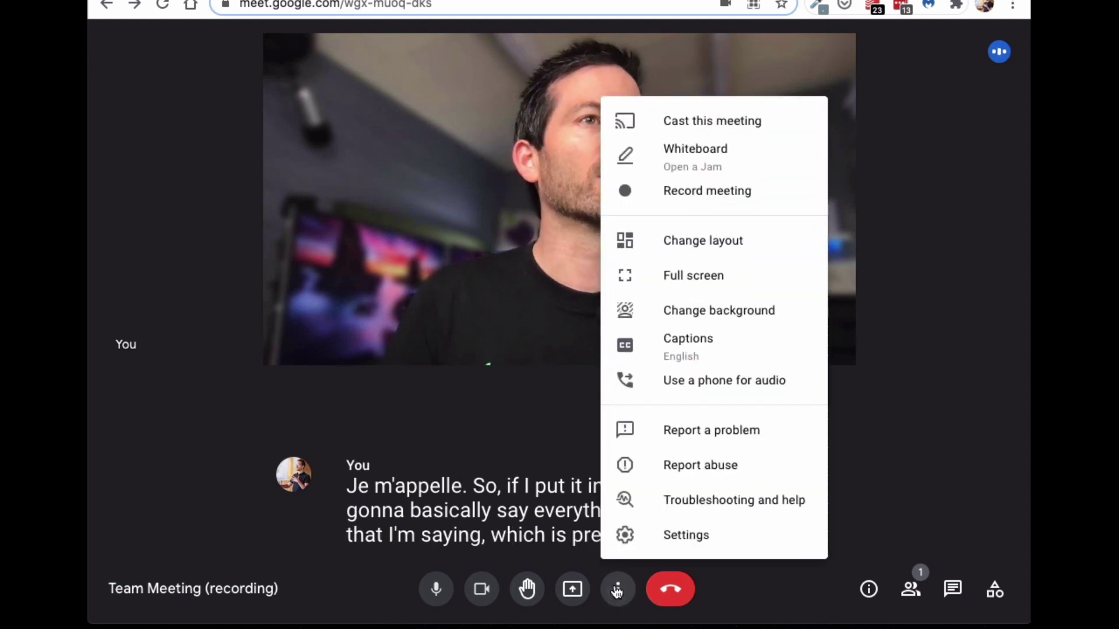
click(726, 384)
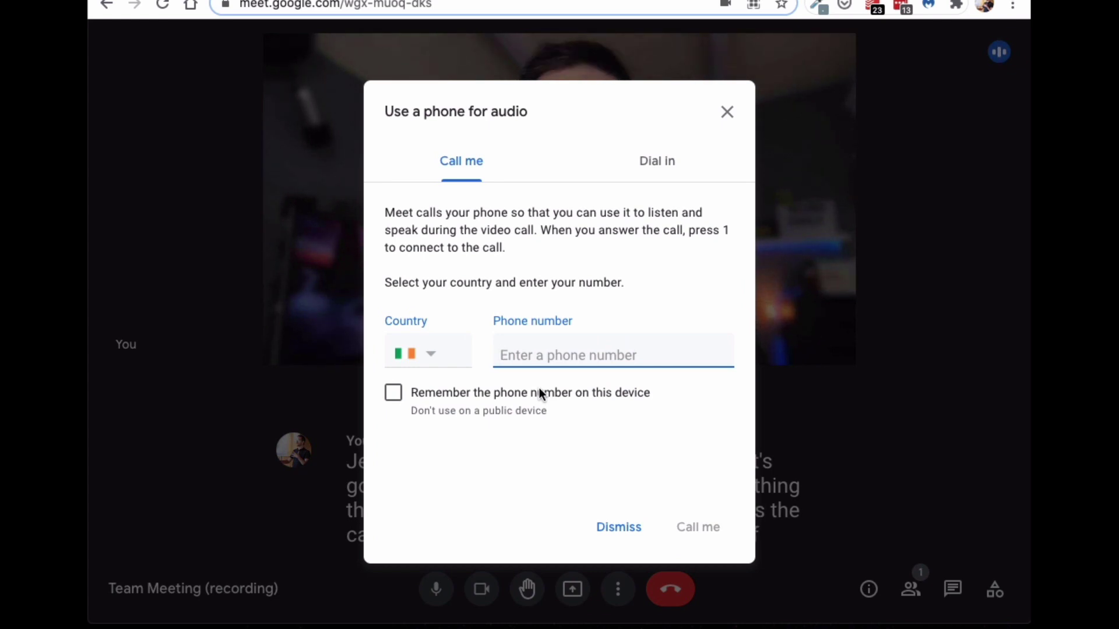
click(657, 176)
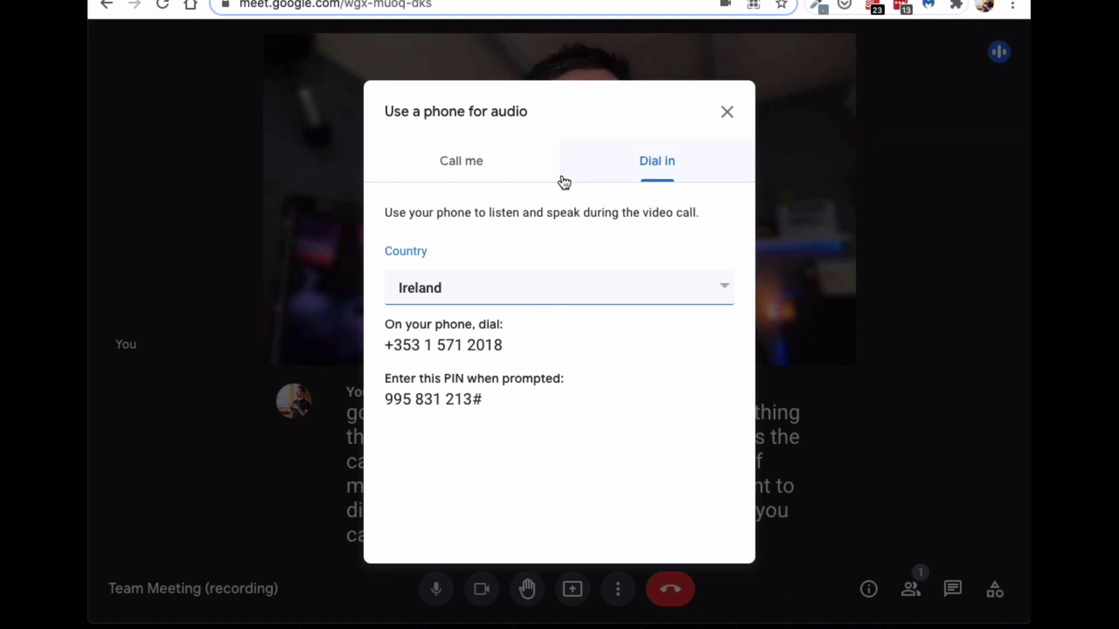
click(479, 174)
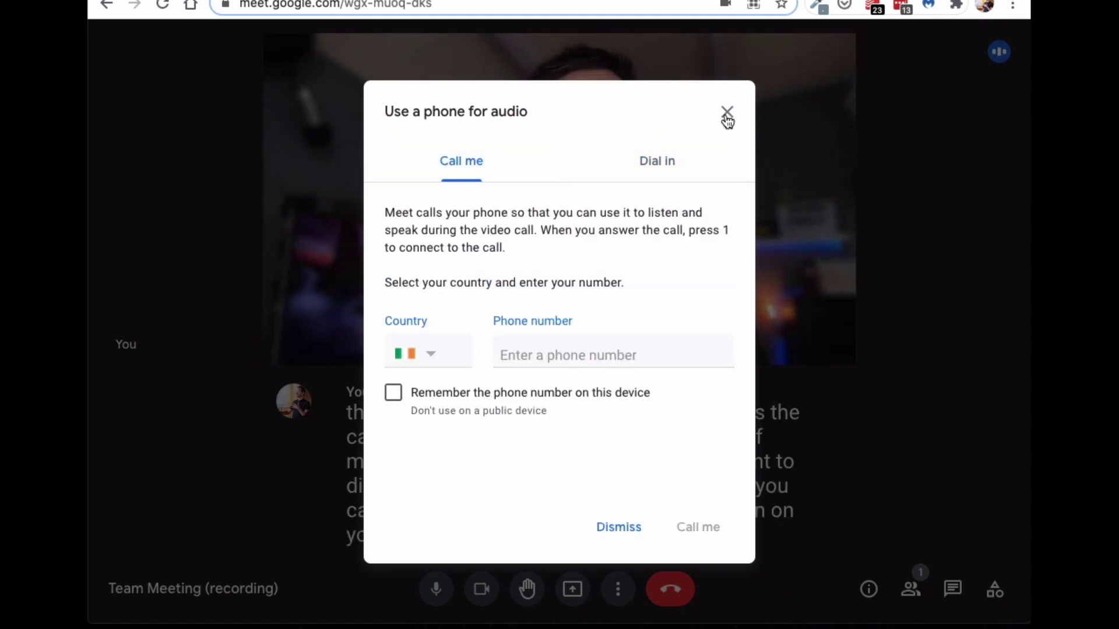
click(432, 360)
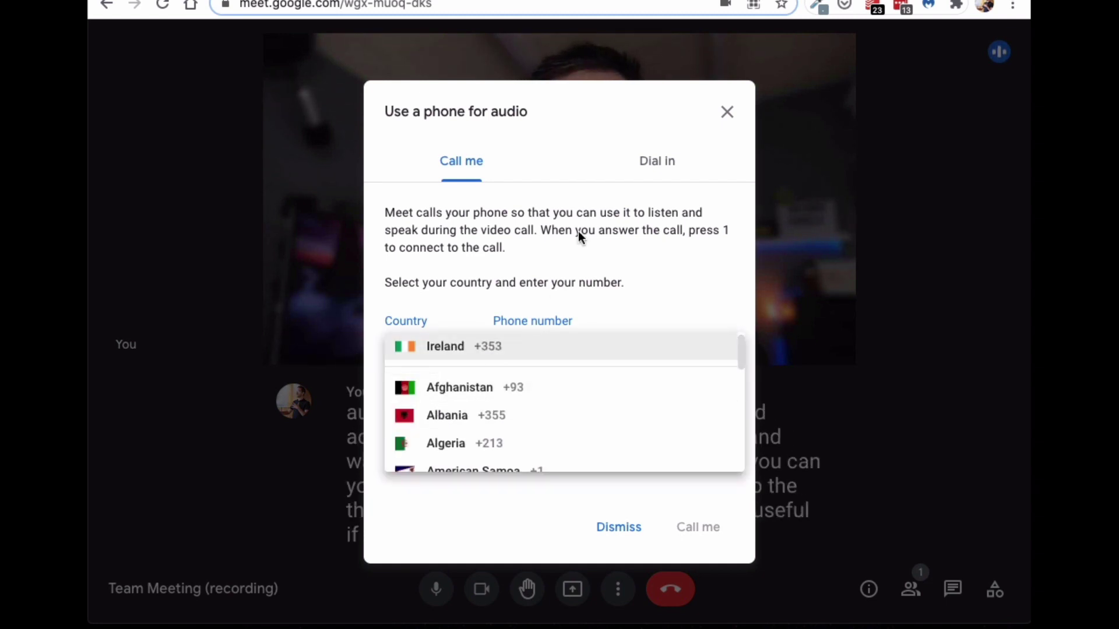
click(727, 112)
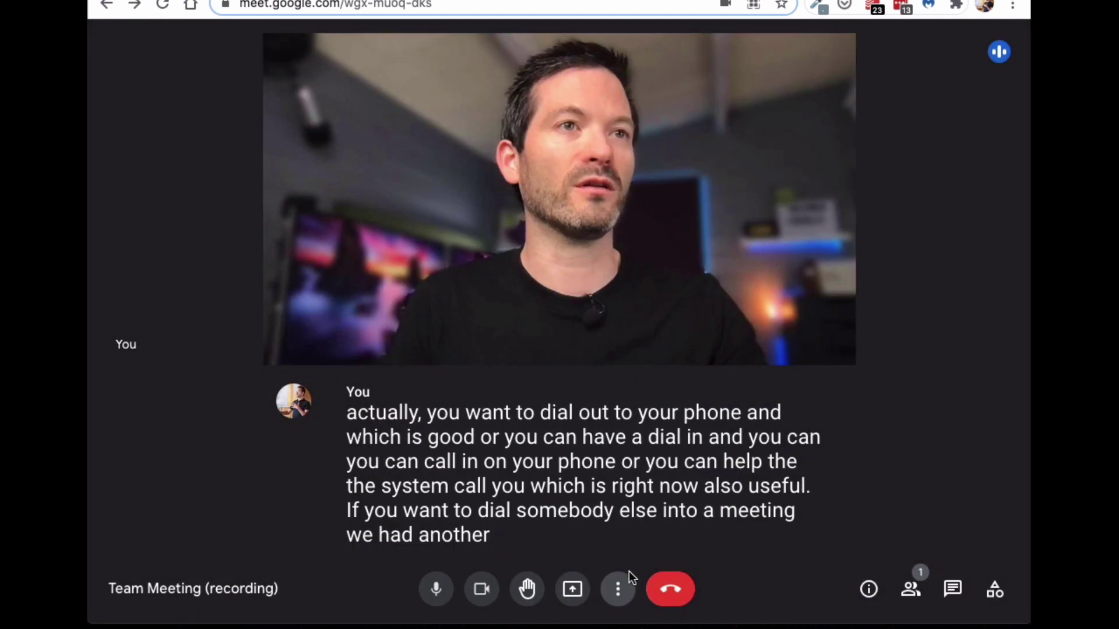
- Turn off the captions of the meeting
click(618, 590)
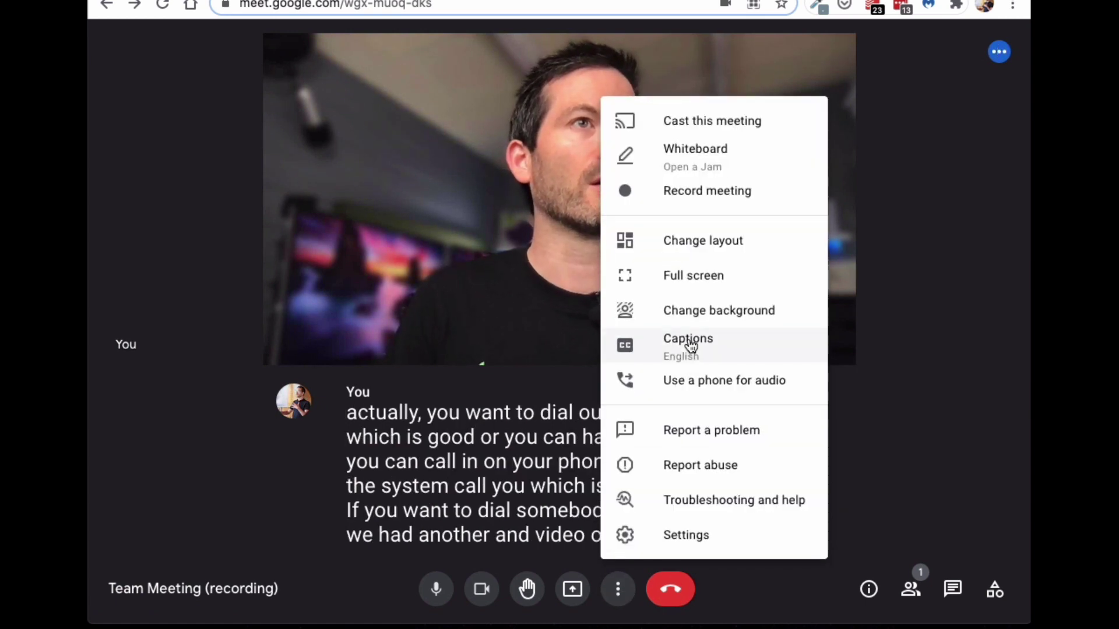
click(654, 344)
click(428, 286)
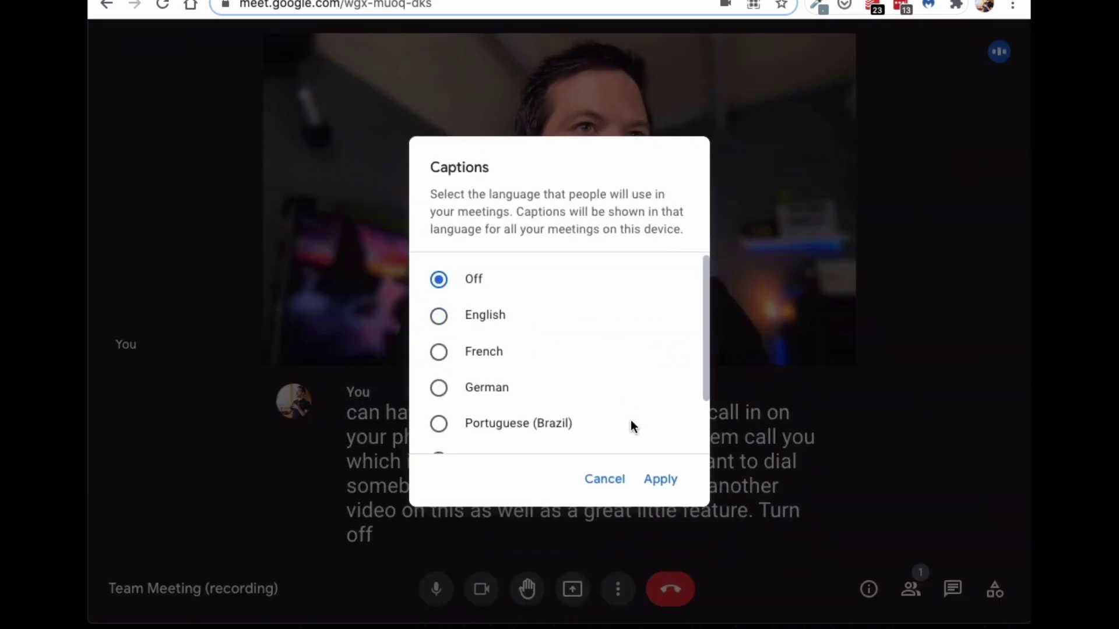
click(660, 479)
- Examine the connection delay, CPU usage and recommendations in the meeting's troubleshooting information, and close it
click(618, 589)
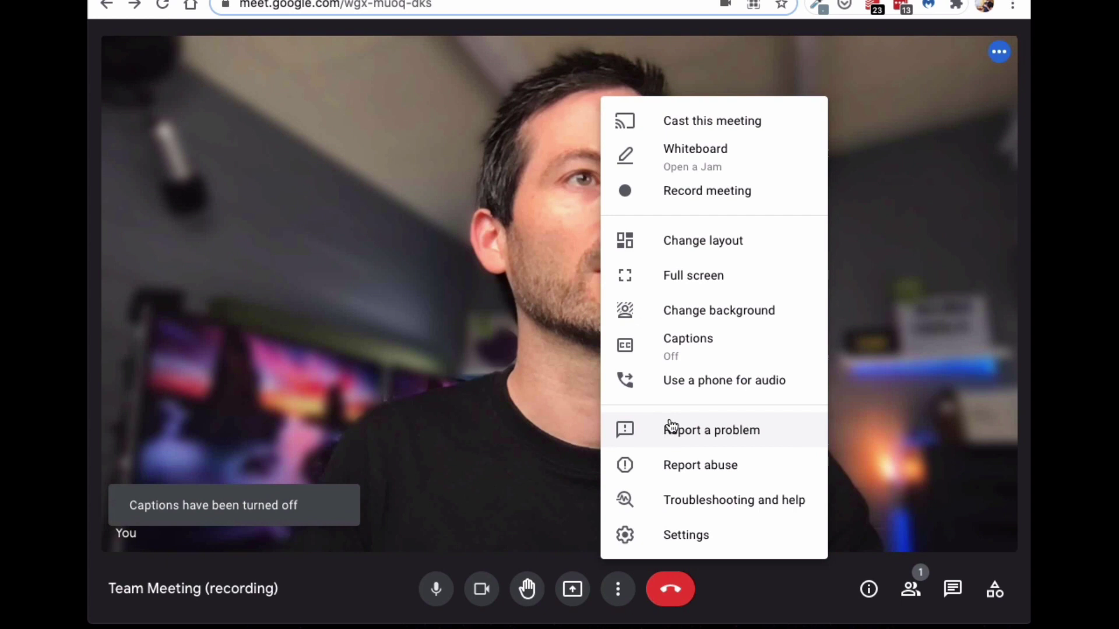
click(732, 512)
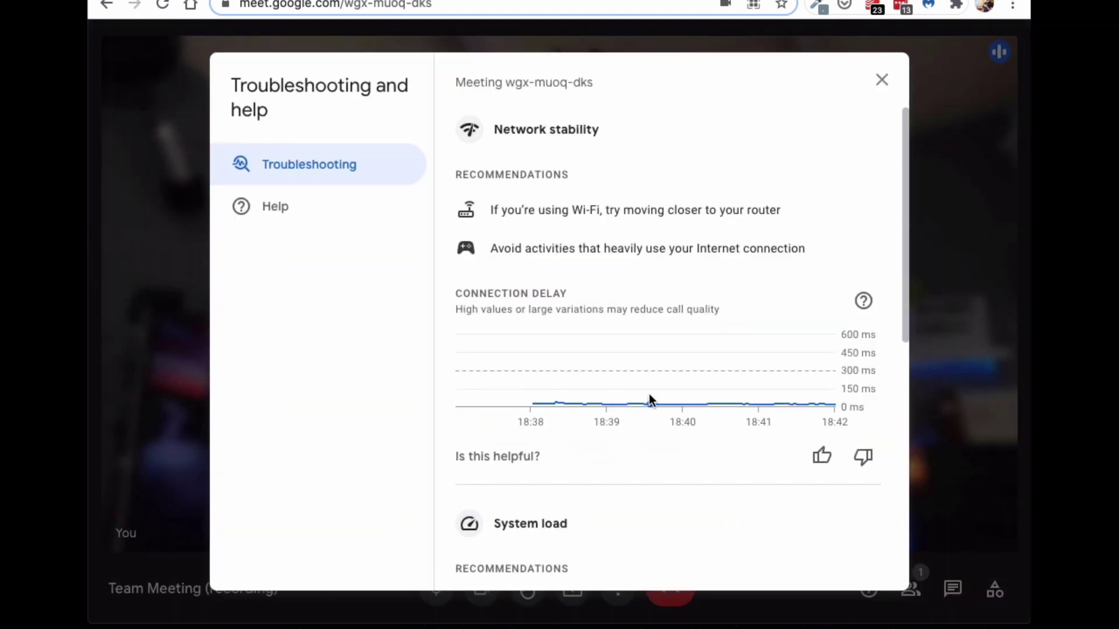
mouse_move(768, 381)
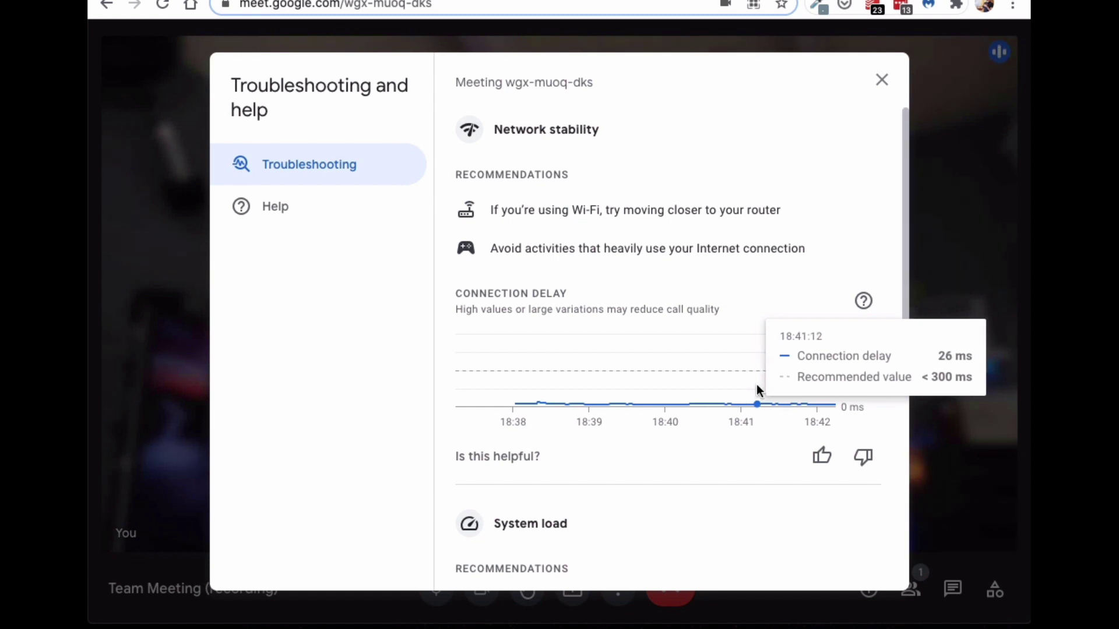
scroll(543, 442, down, 6)
scroll(547, 430, up, 6)
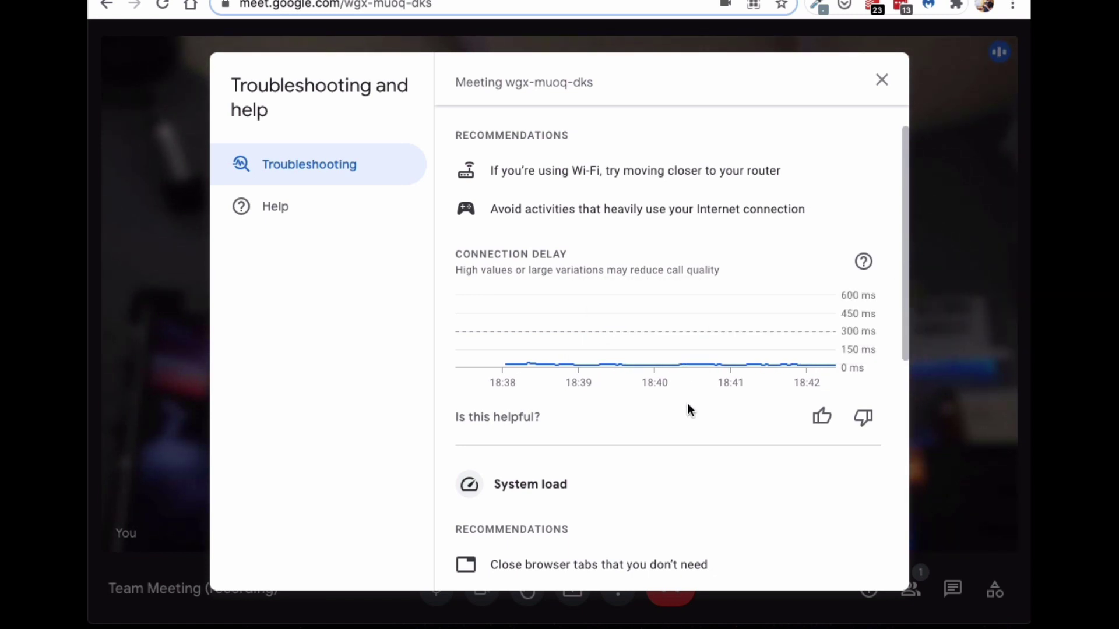
mouse_move(732, 341)
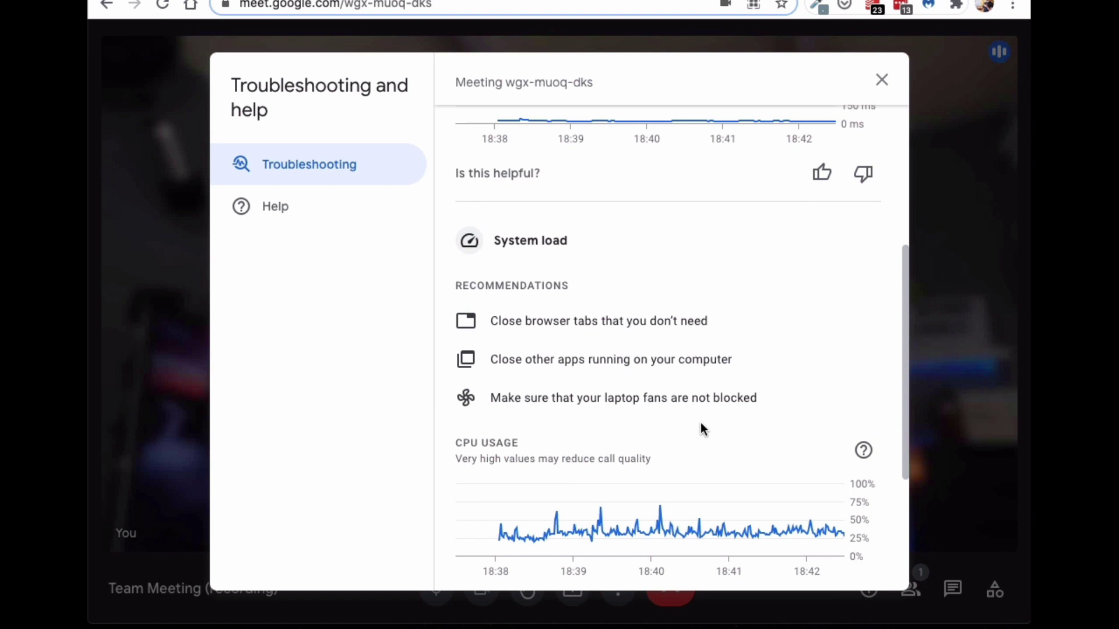
scroll(702, 427, down, 4)
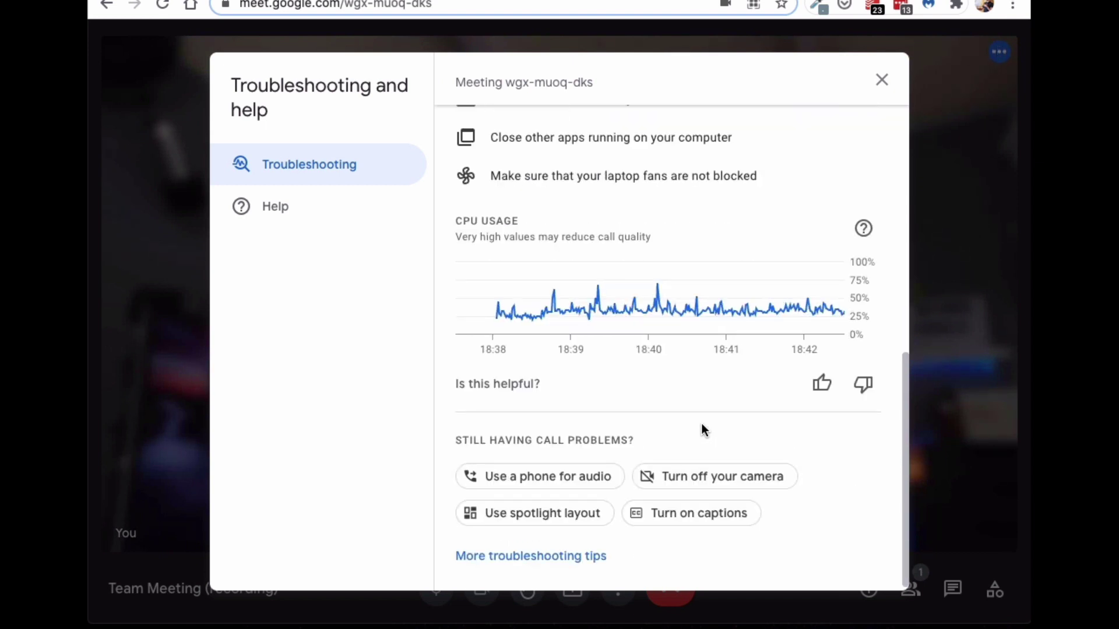
scroll(704, 430, up, 8)
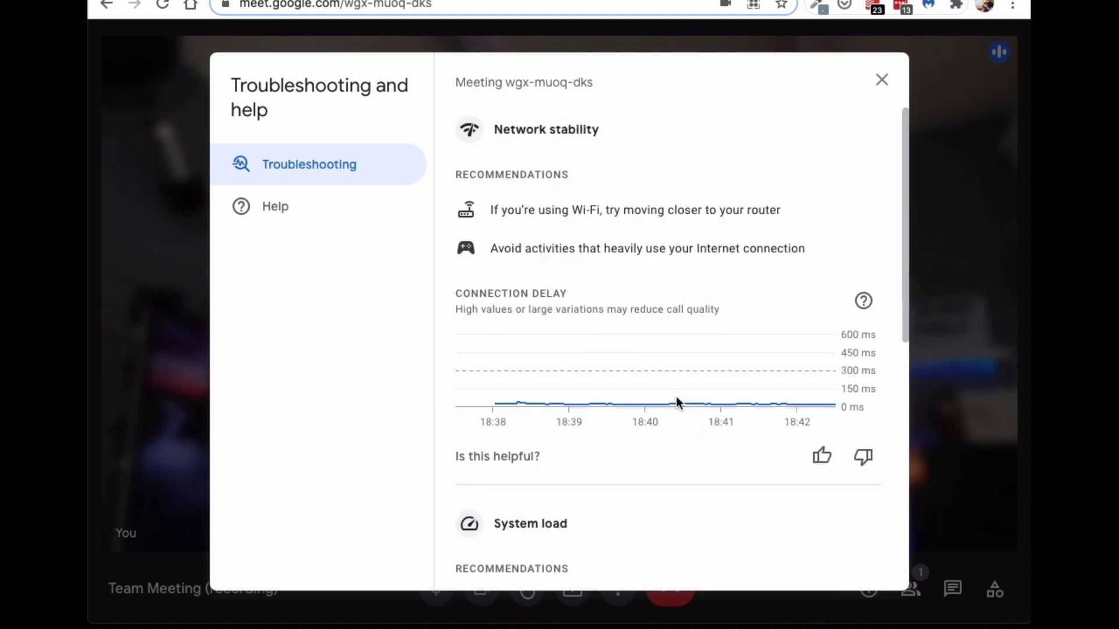
click(882, 83)
- Review the microphone and speaker choices in the meeting's audio settings, and show the video settings
click(615, 599)
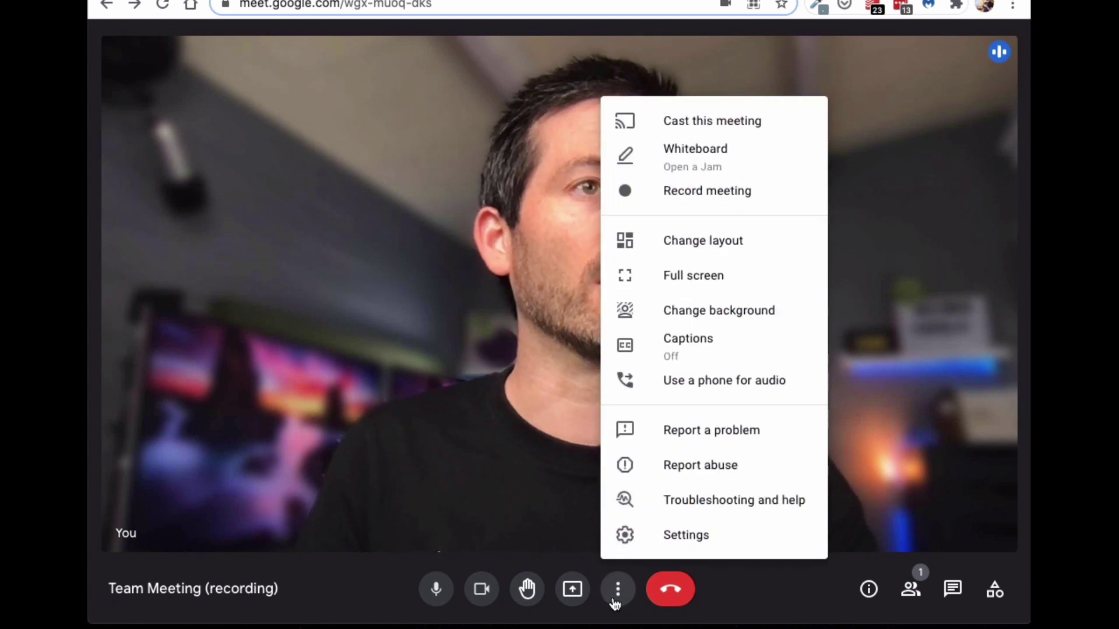
click(724, 533)
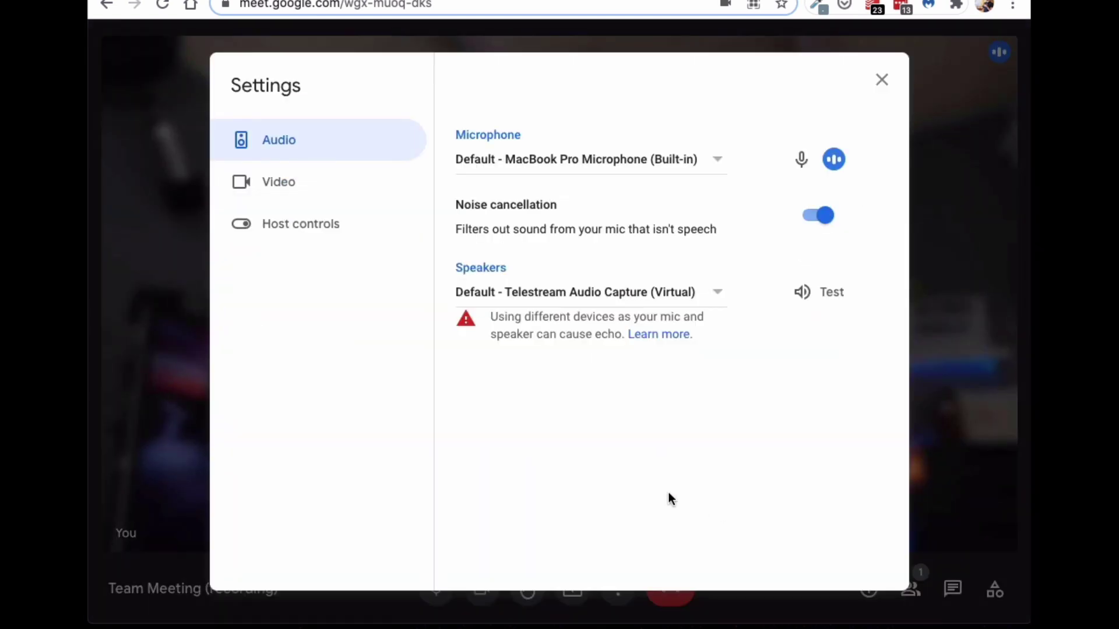
click(530, 169)
click(431, 233)
click(553, 314)
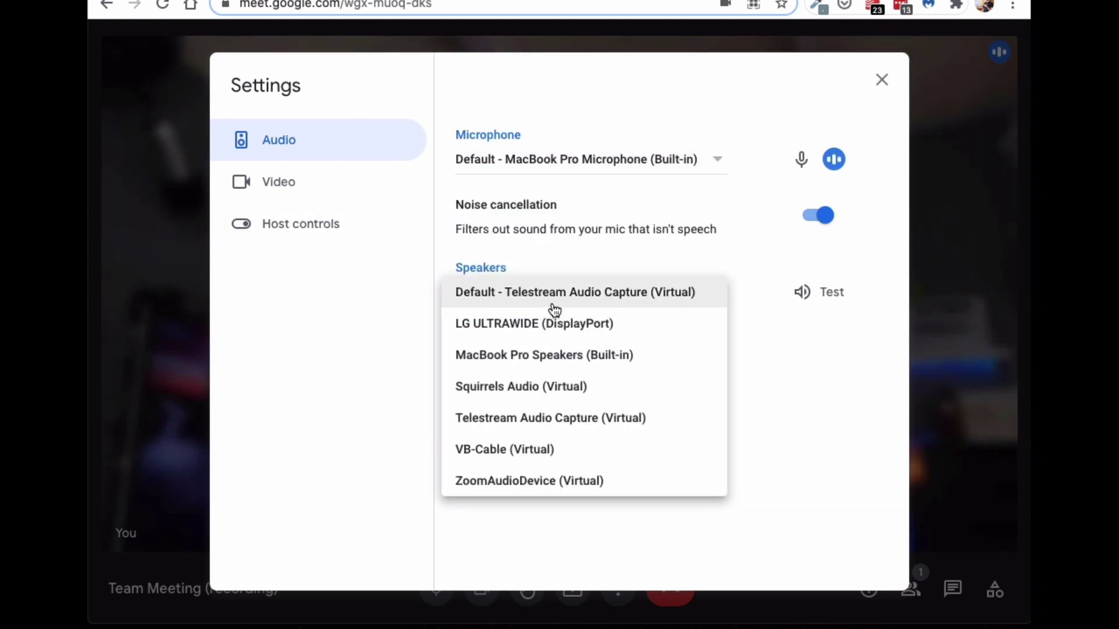
click(781, 379)
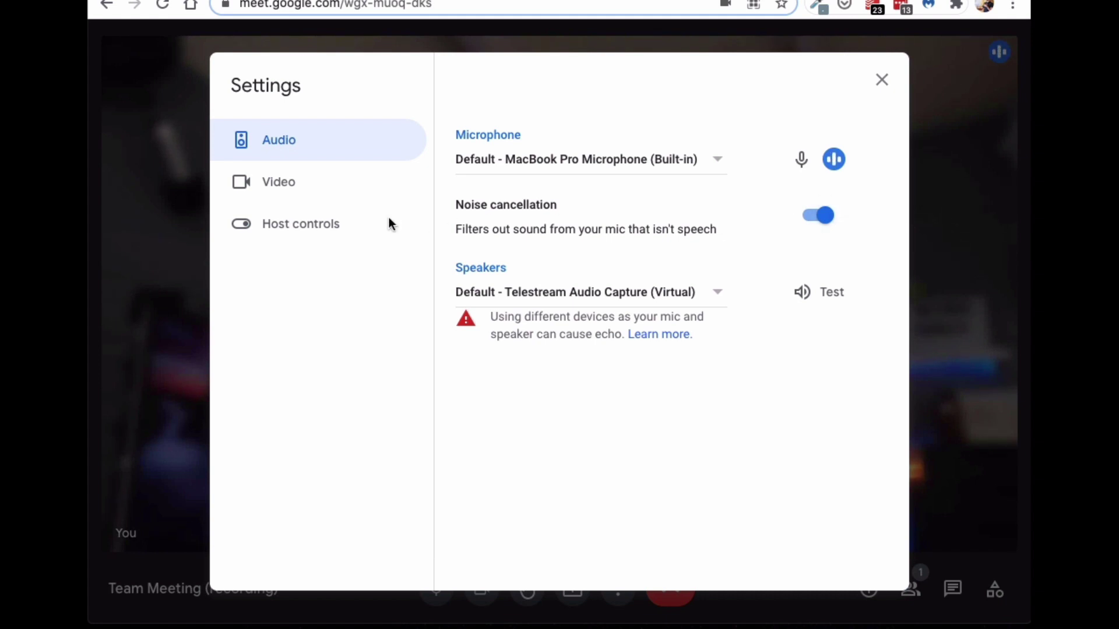
click(281, 193)
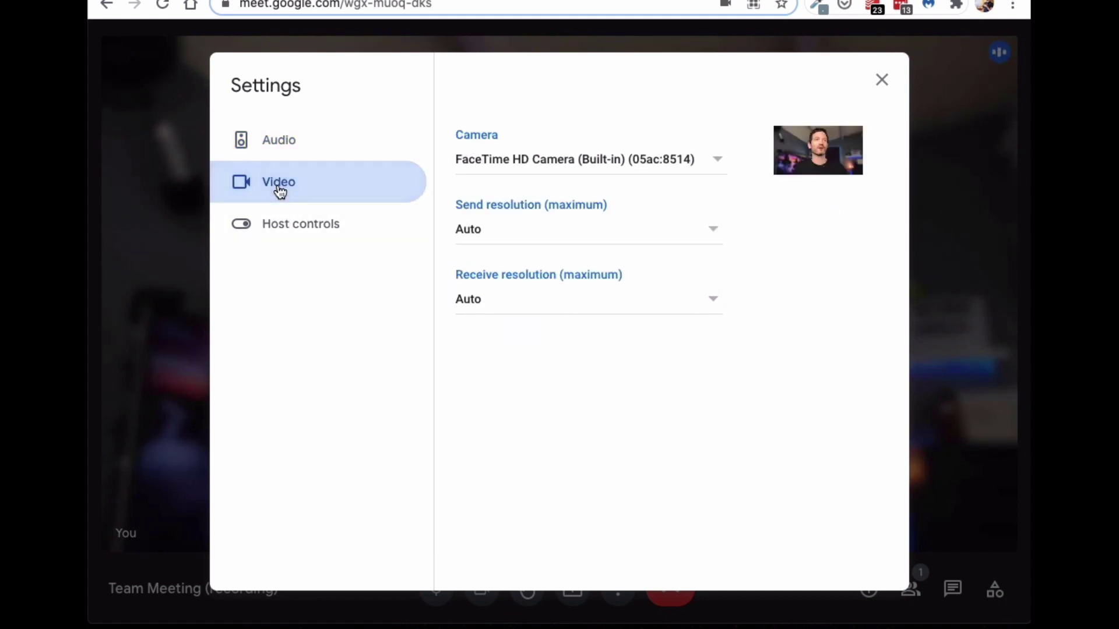
- Review the available cameras and the send resolution choices in the meeting's video settings without changing them
click(567, 169)
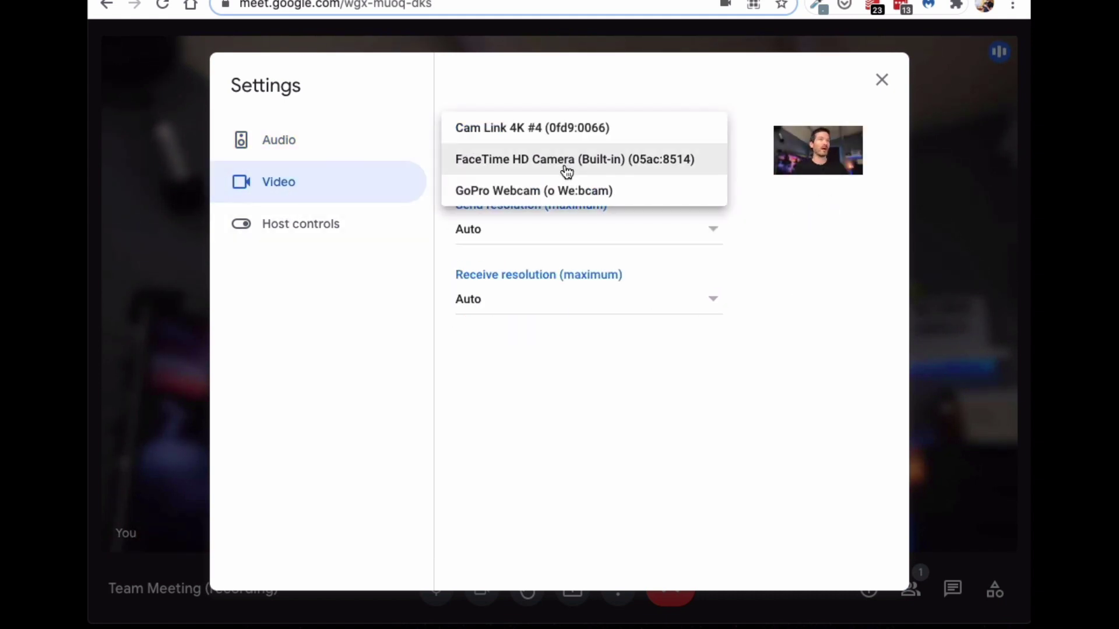
click(358, 283)
click(509, 240)
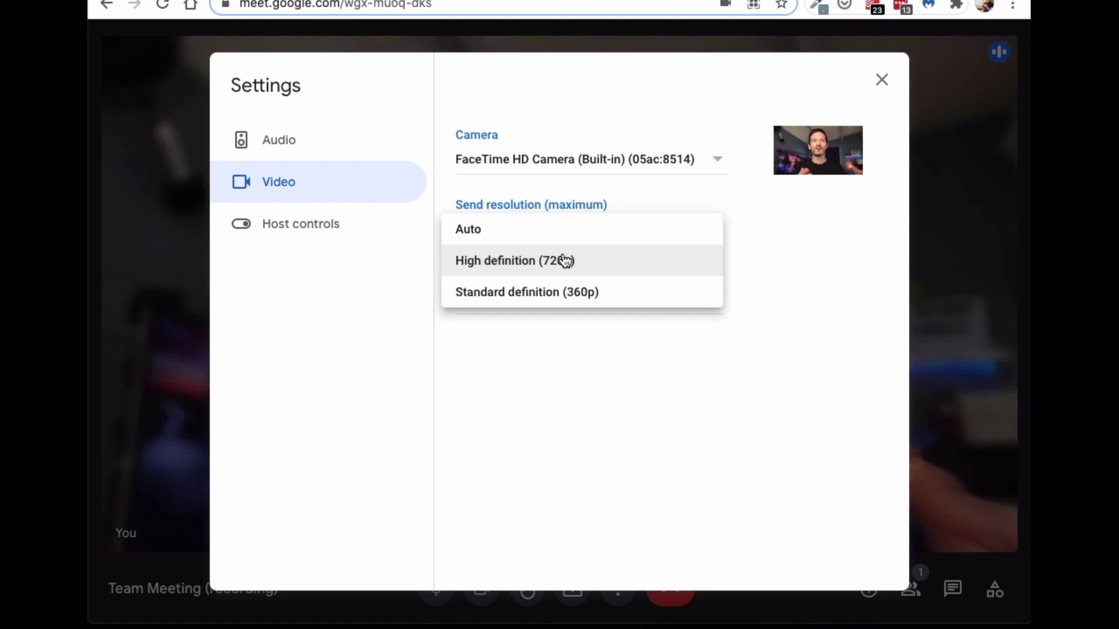
click(331, 267)
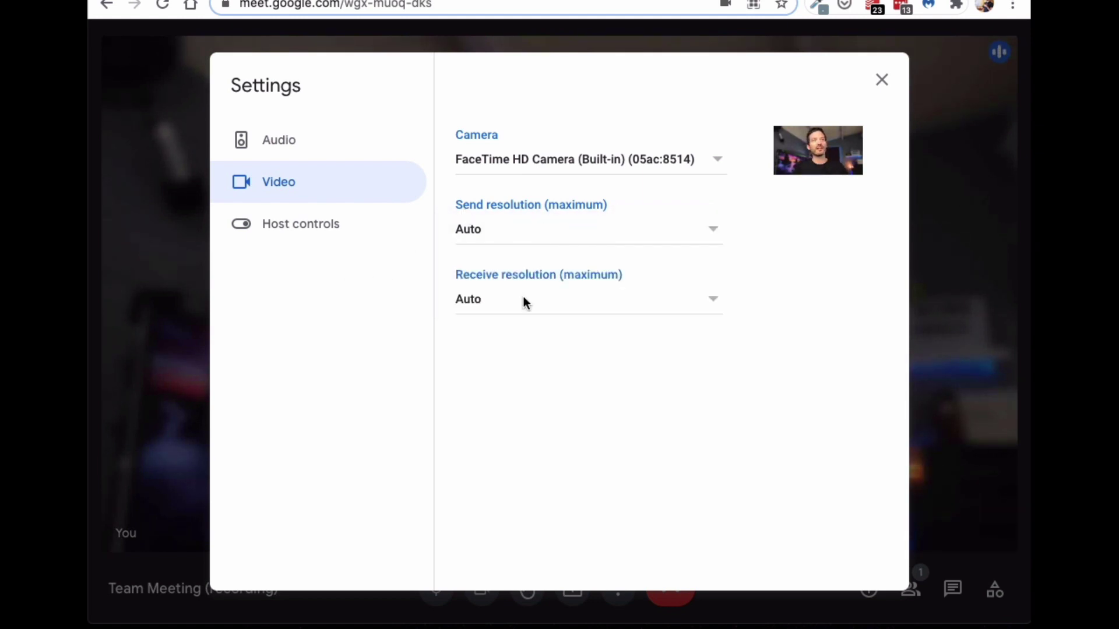
- Set the maximum send resolution to Standard definition (360p) and the receive resolution to Standard definition (360p), one video at a time
click(621, 233)
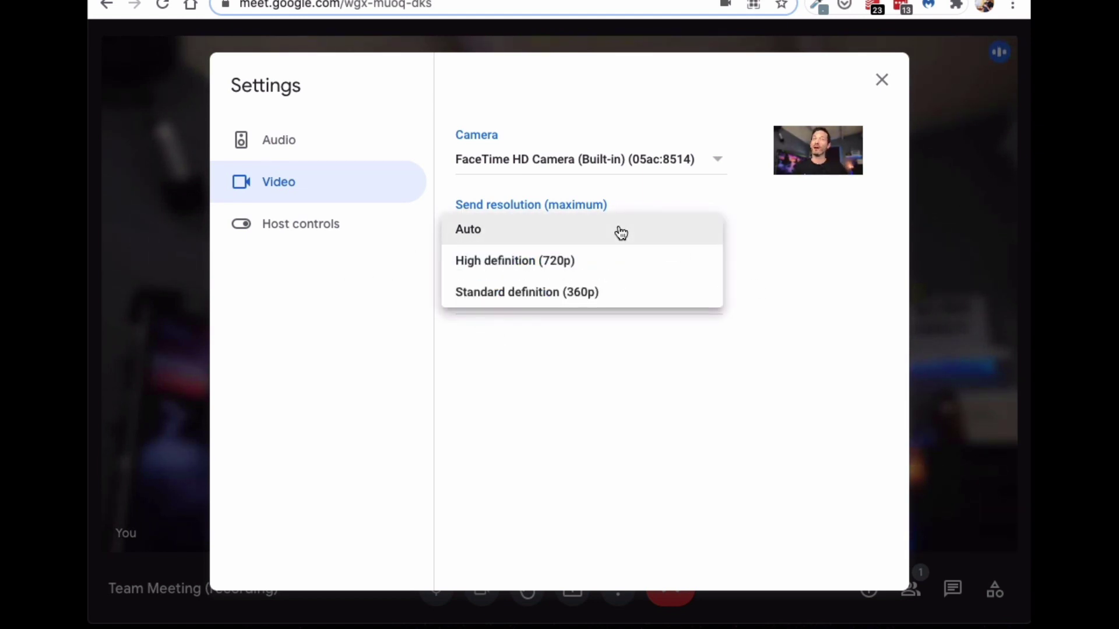
click(587, 298)
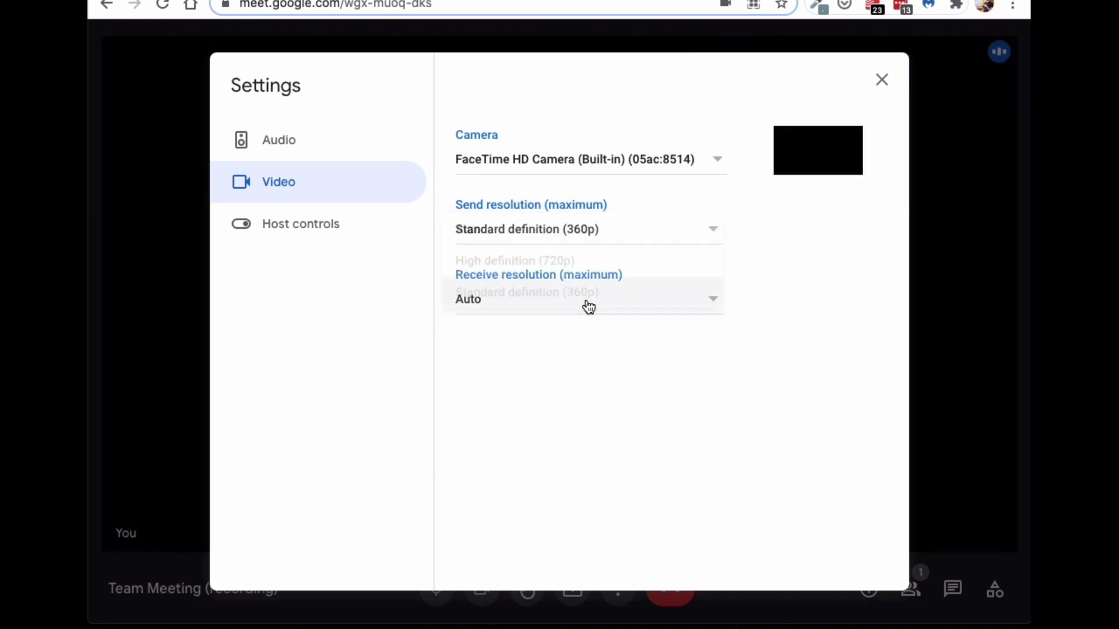
click(587, 306)
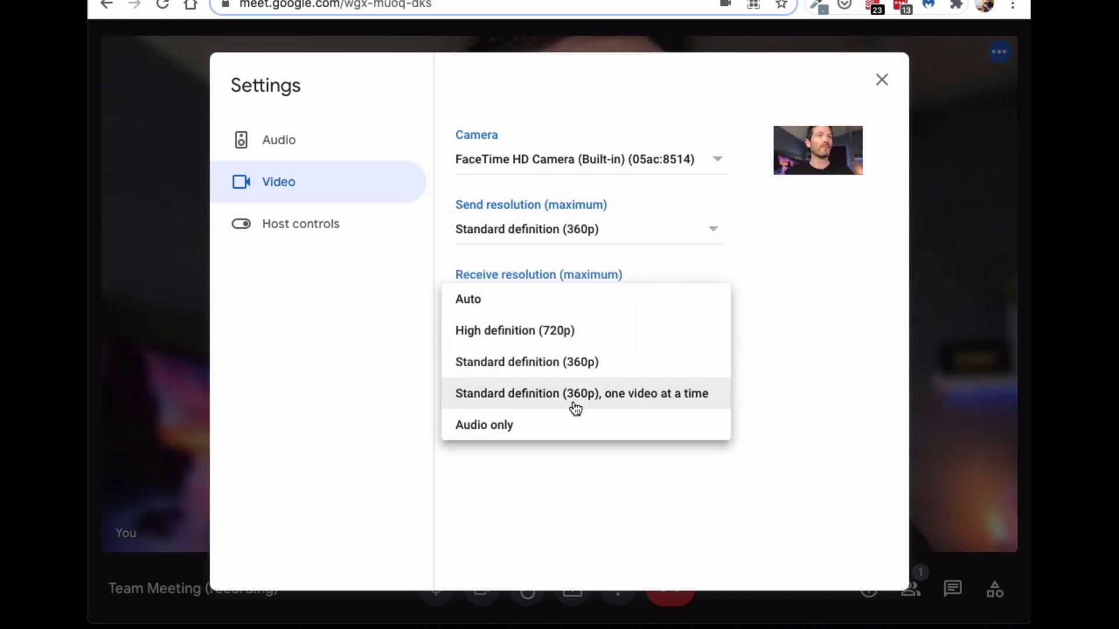
click(574, 407)
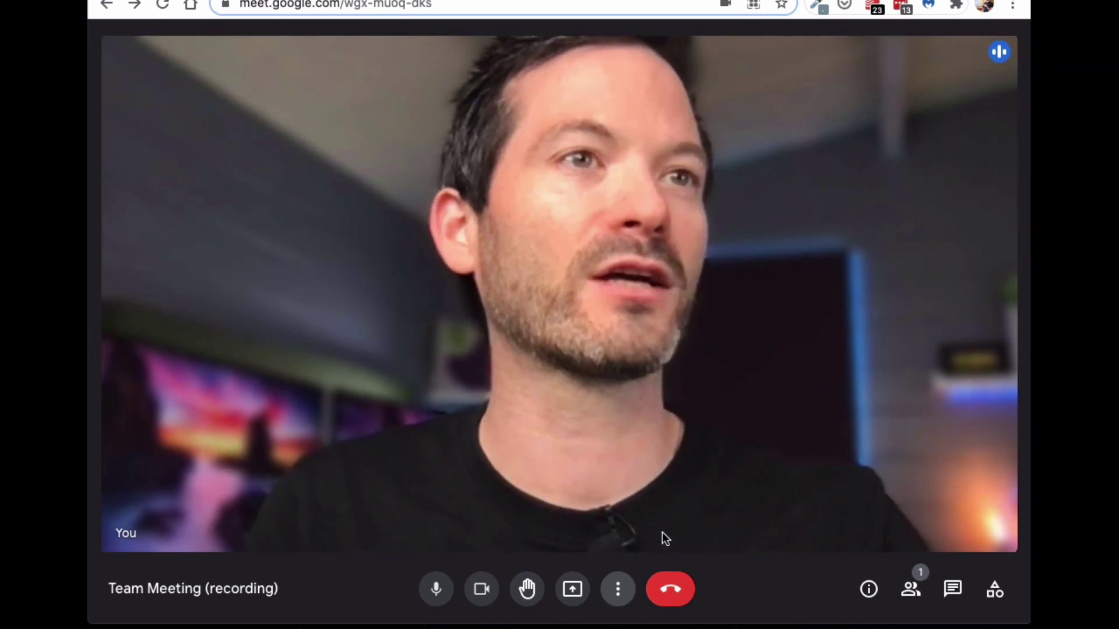
- Set both the maximum send and receive resolutions back to Auto in the meeting's video settings, and close the settings
click(617, 589)
click(638, 536)
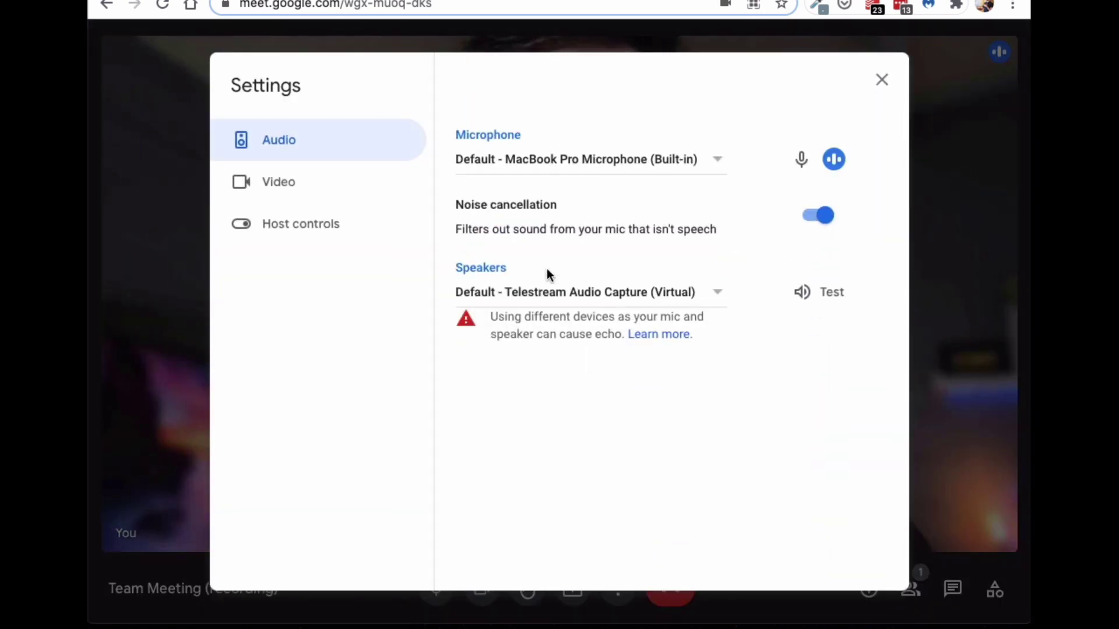
click(270, 186)
click(569, 220)
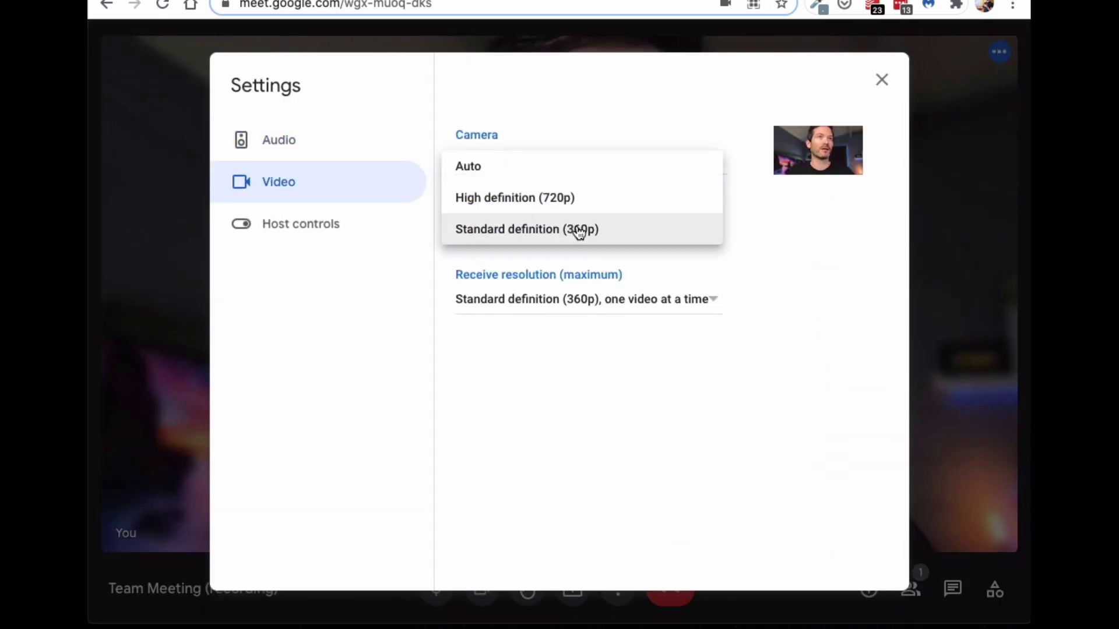
click(577, 171)
click(573, 309)
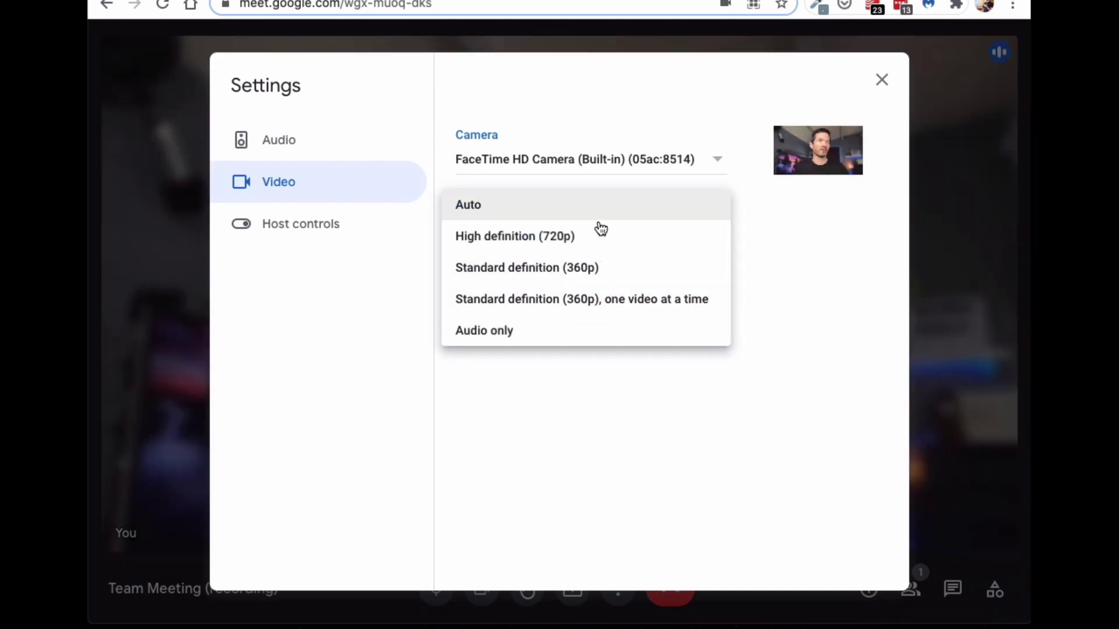
click(594, 205)
click(882, 80)
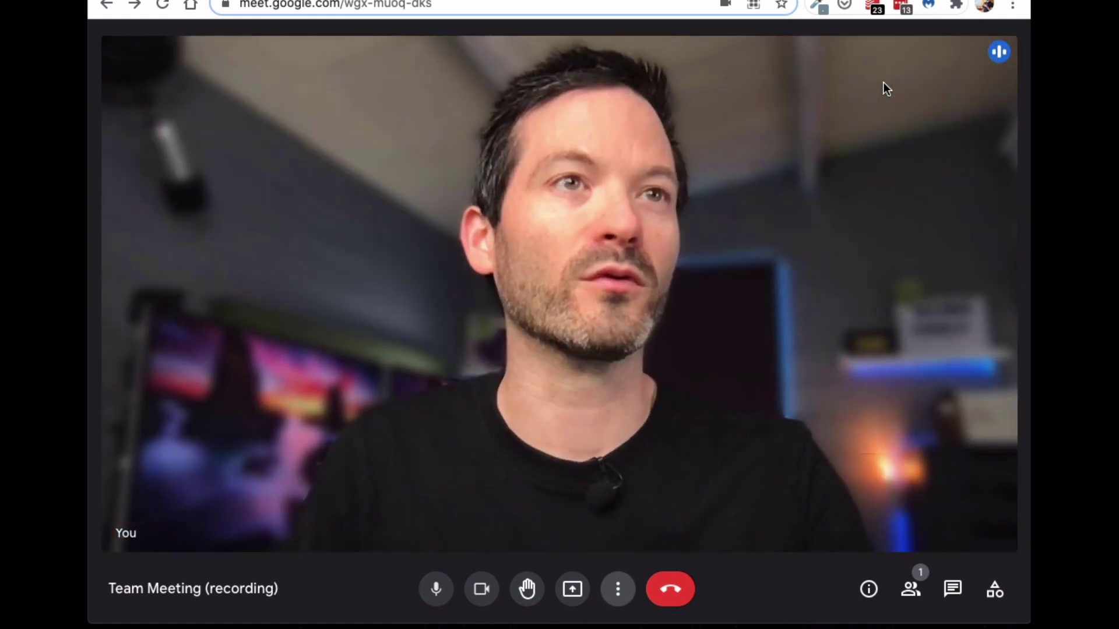
- Review the host controls in the meeting's settings
click(616, 590)
click(655, 542)
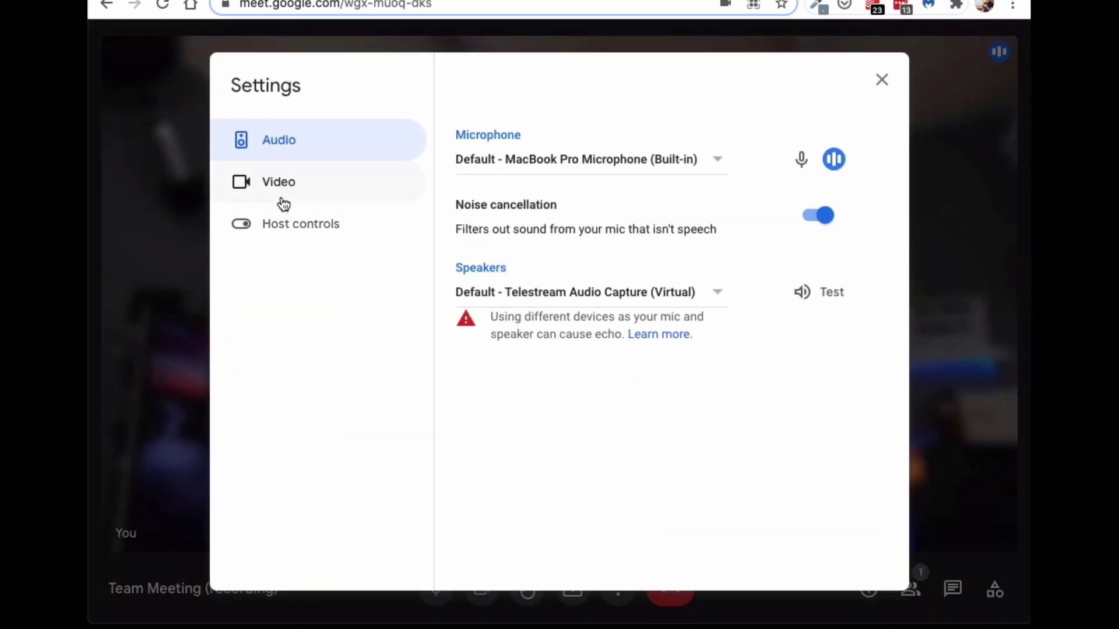
click(294, 218)
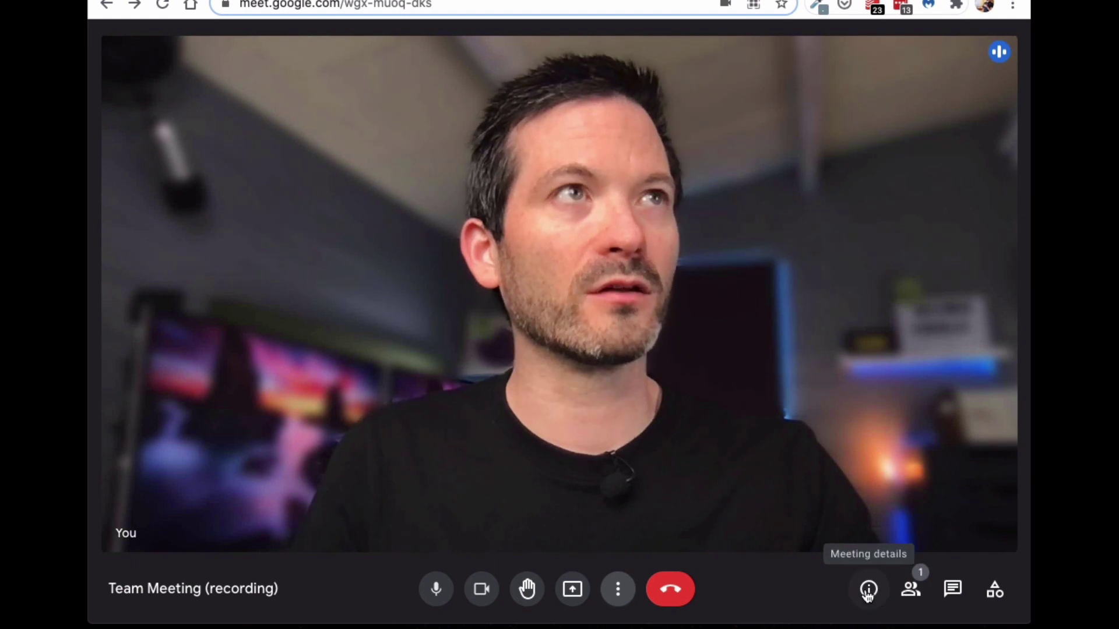
- Review the meeting details, view the attached Damson Cloud Intro Slides 2019 - G Suite presentation, and return to the meeting
click(868, 591)
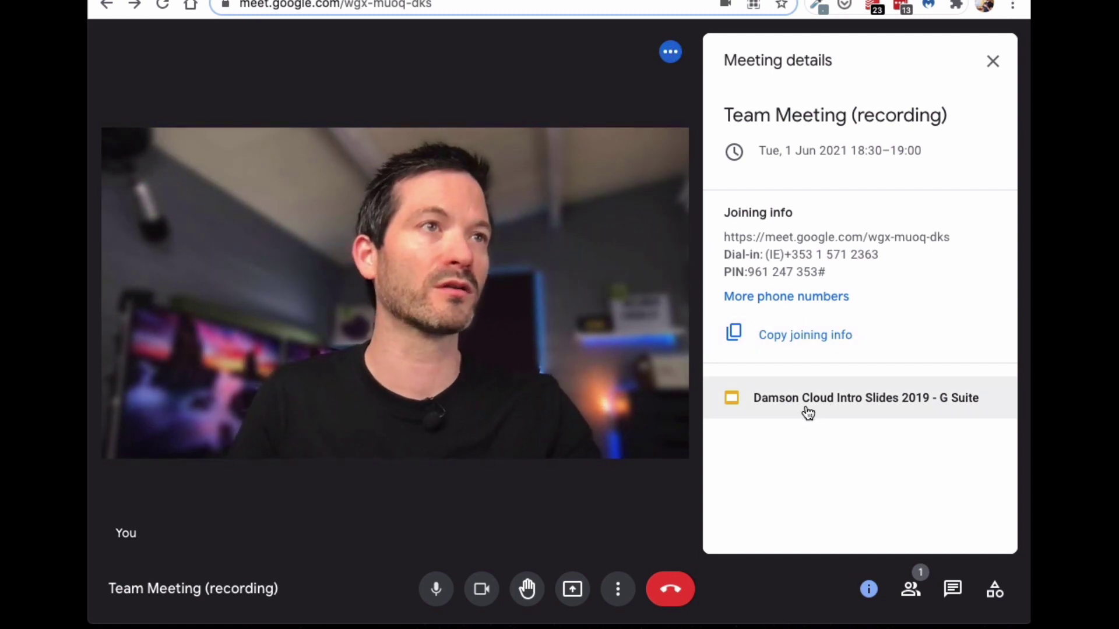
click(860, 410)
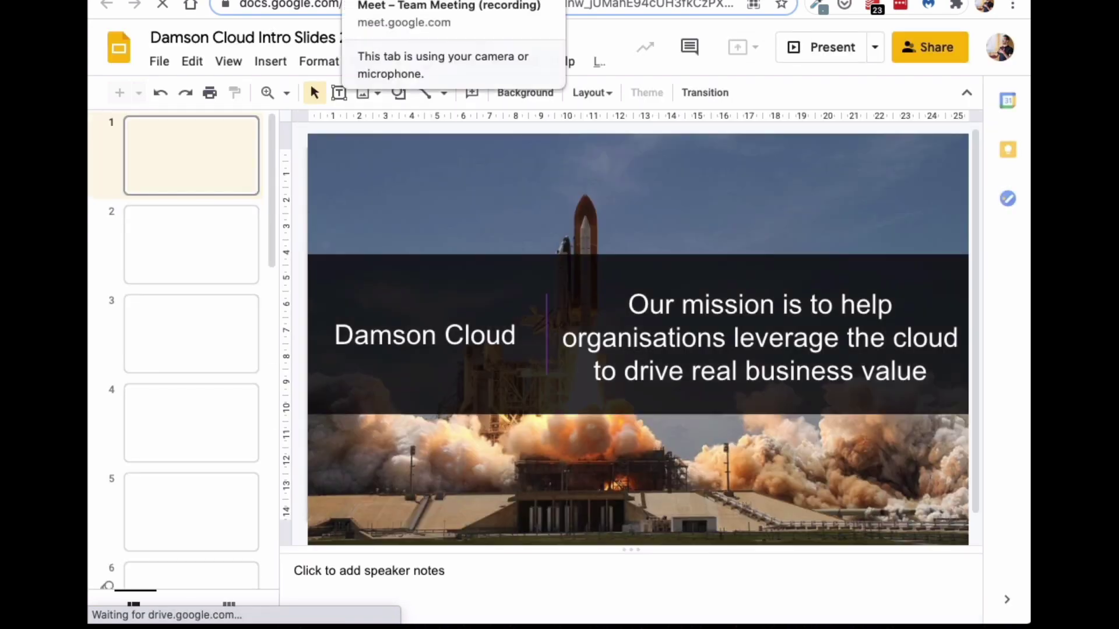
click(385, 0)
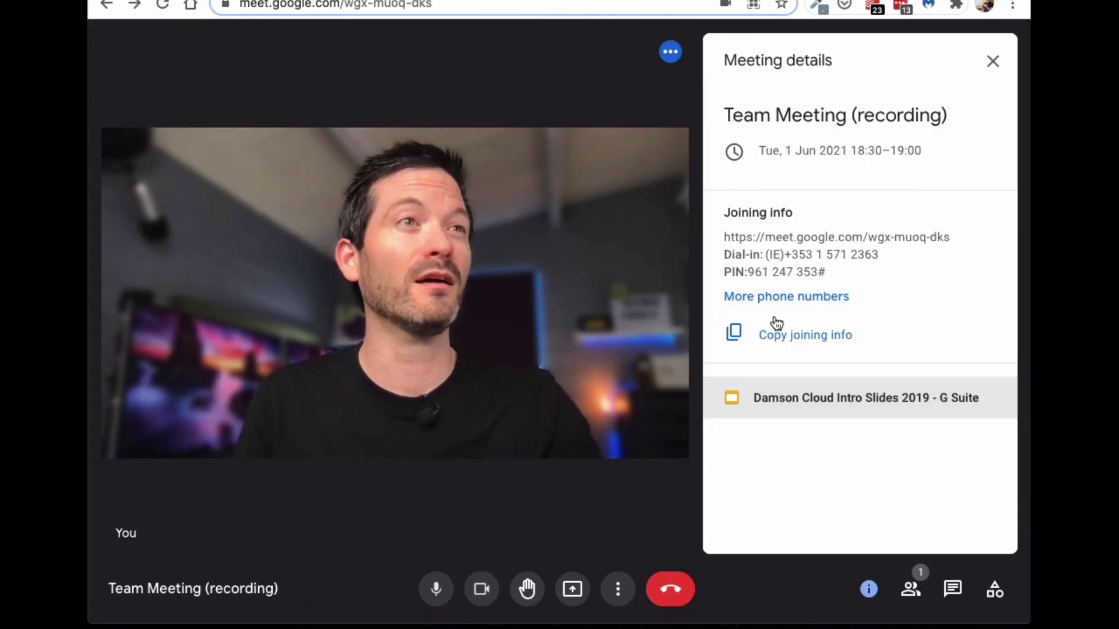
- Review the meeting's participant list and the Invite and Call options for adding people, and close the Add people dialog
click(911, 590)
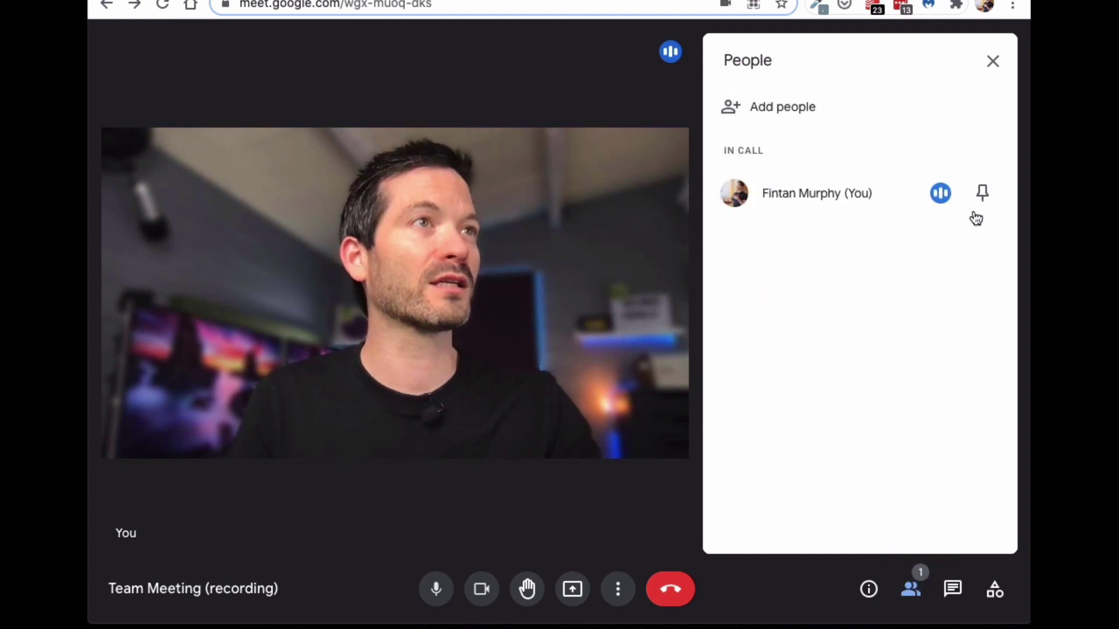
click(791, 122)
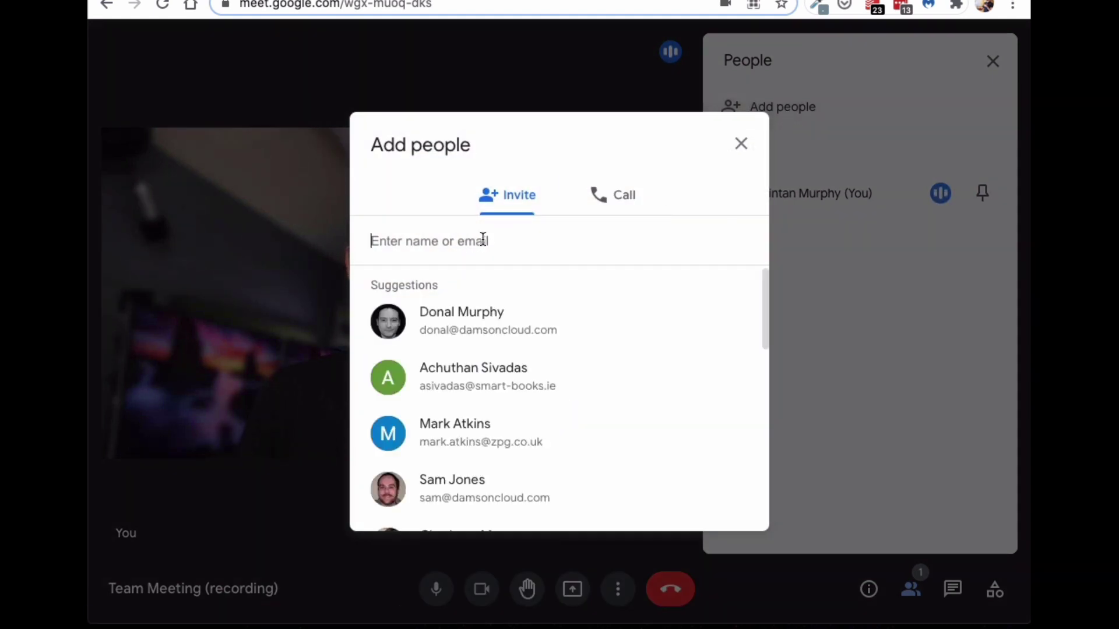
click(610, 201)
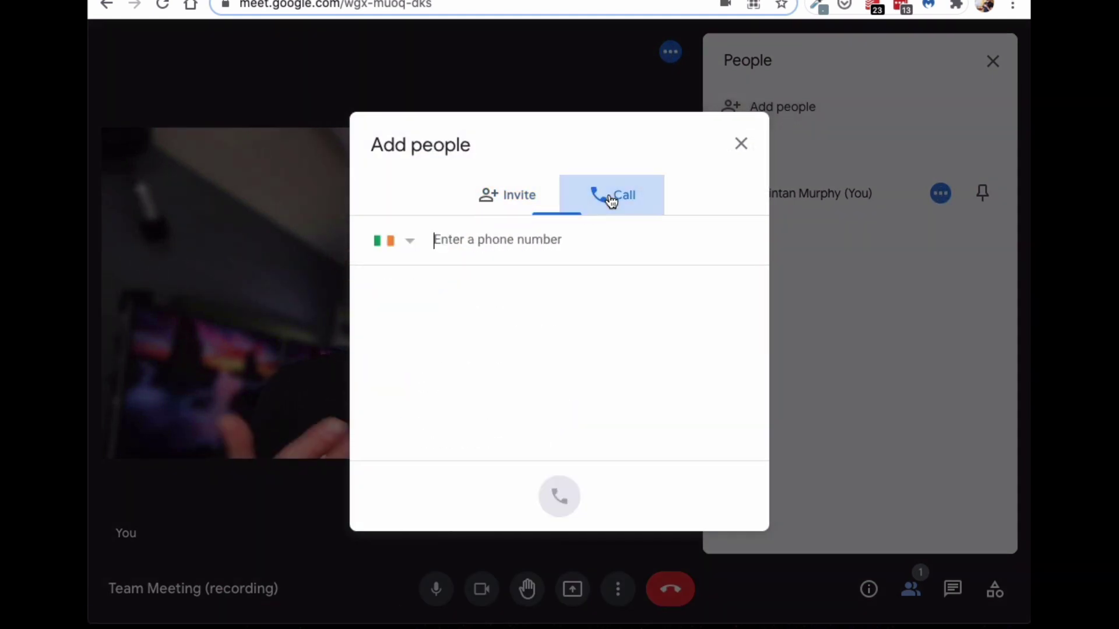
click(740, 146)
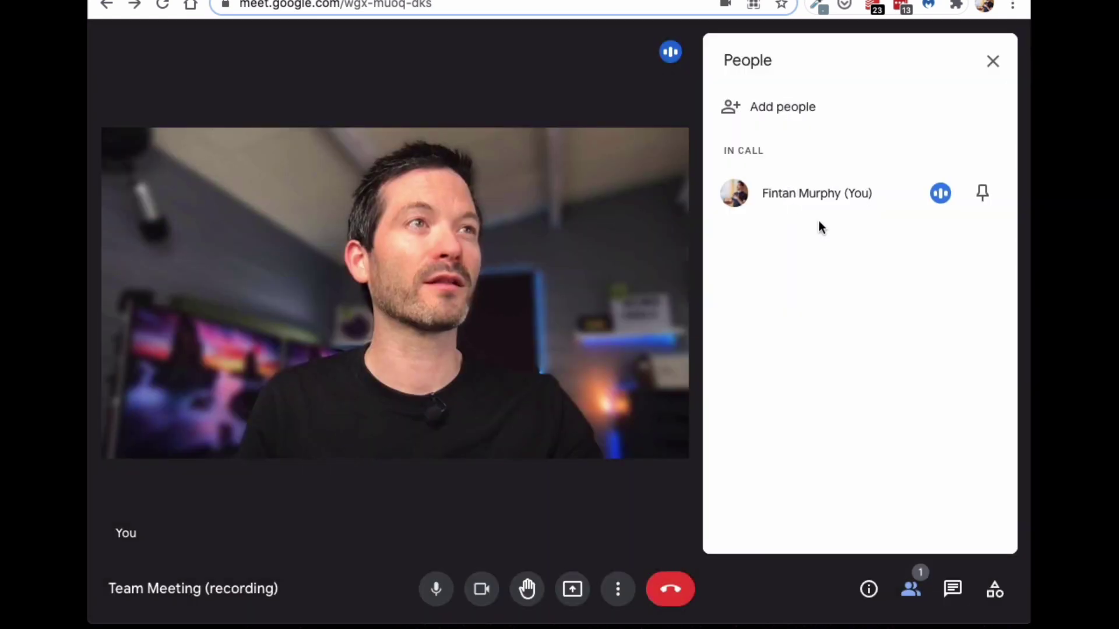
- Send the in-call message "Hello" to everyone, then close and reopen the messages
click(952, 590)
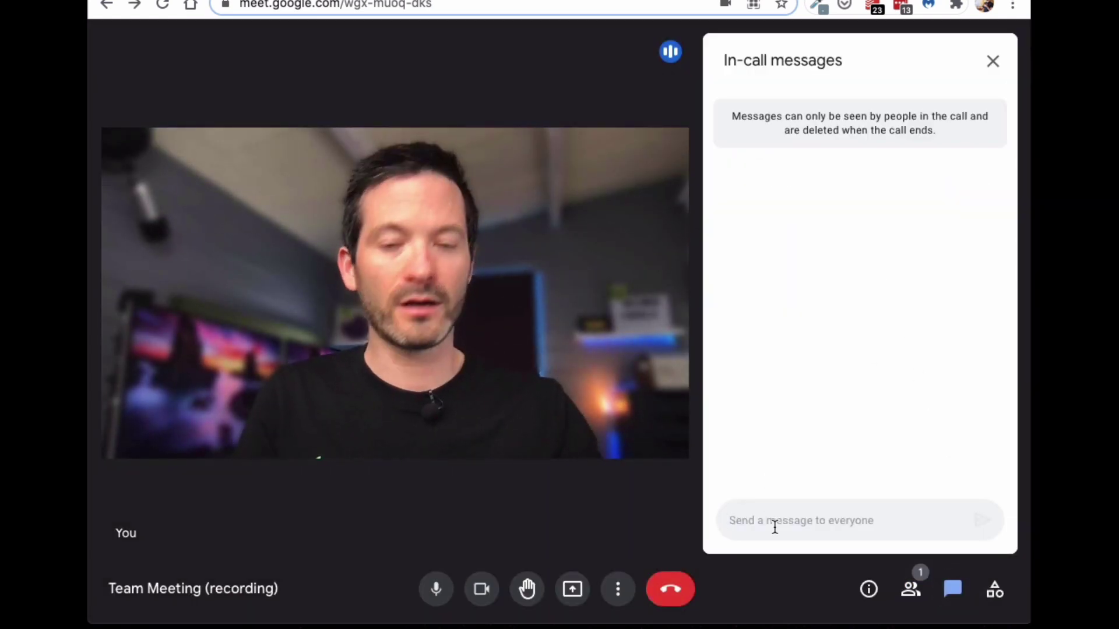
key(Return)
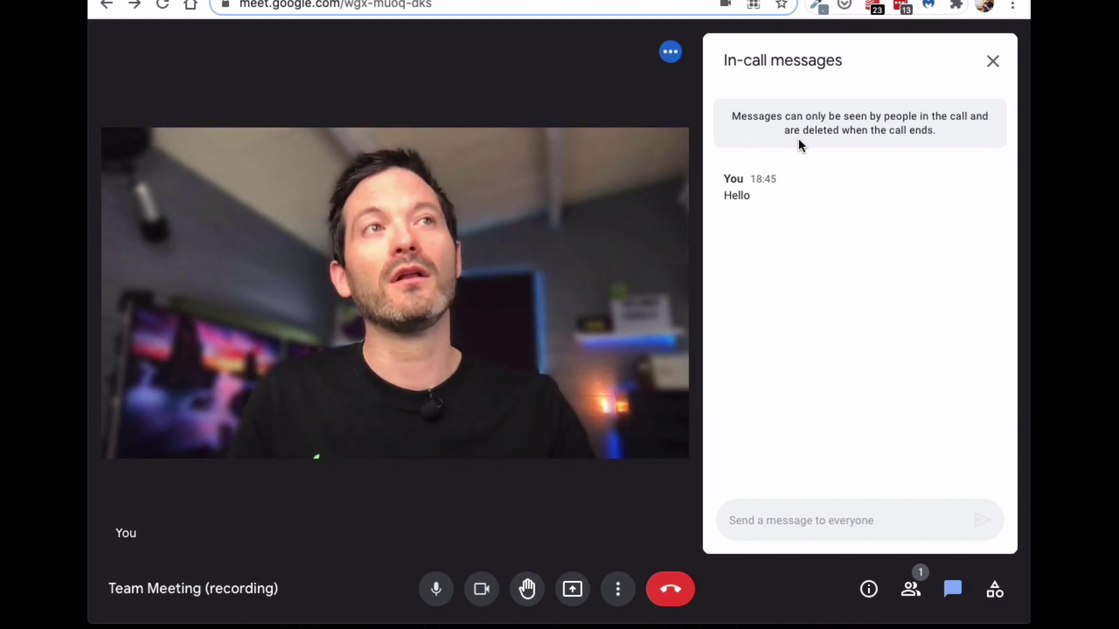
click(993, 62)
click(953, 592)
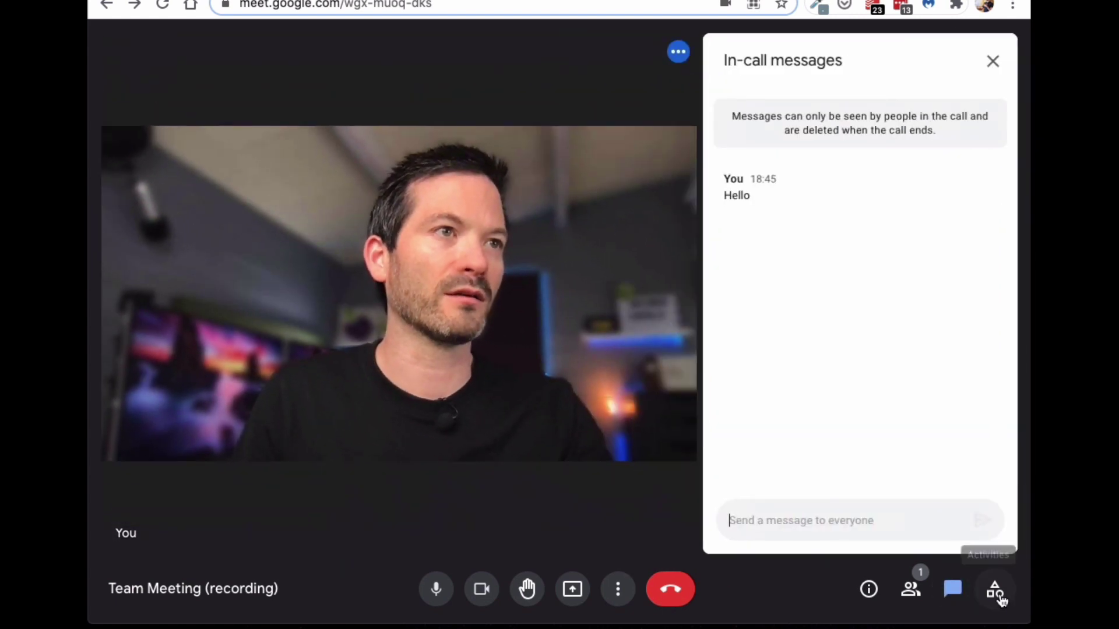
- Start a new whiteboard from the meeting activities, share it with the invited person with Edit access, and move its window out of the way
click(996, 593)
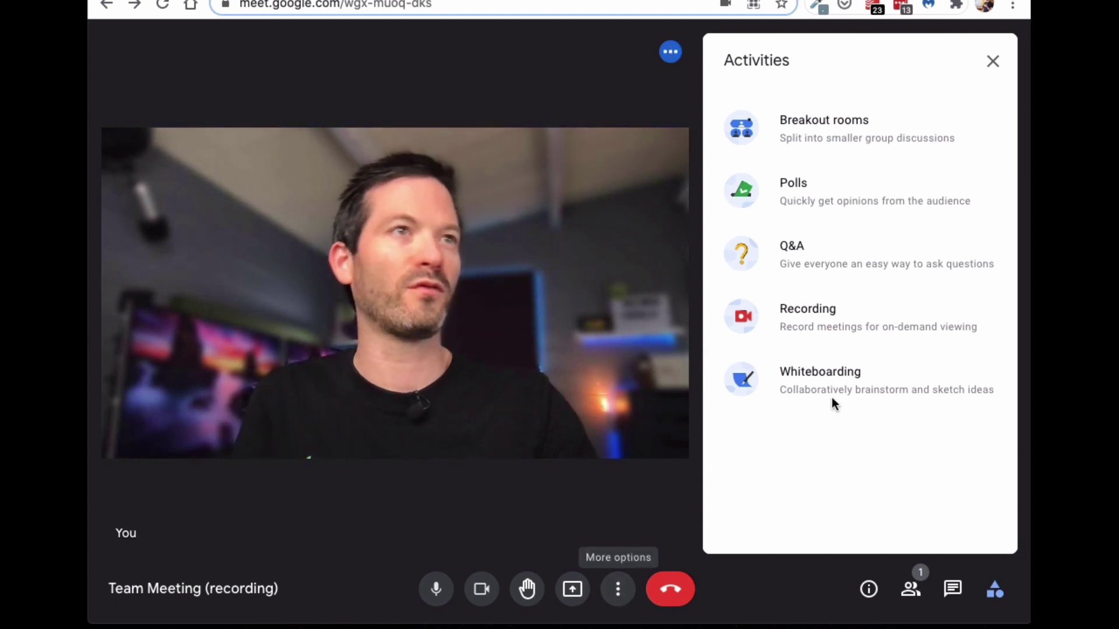
click(881, 399)
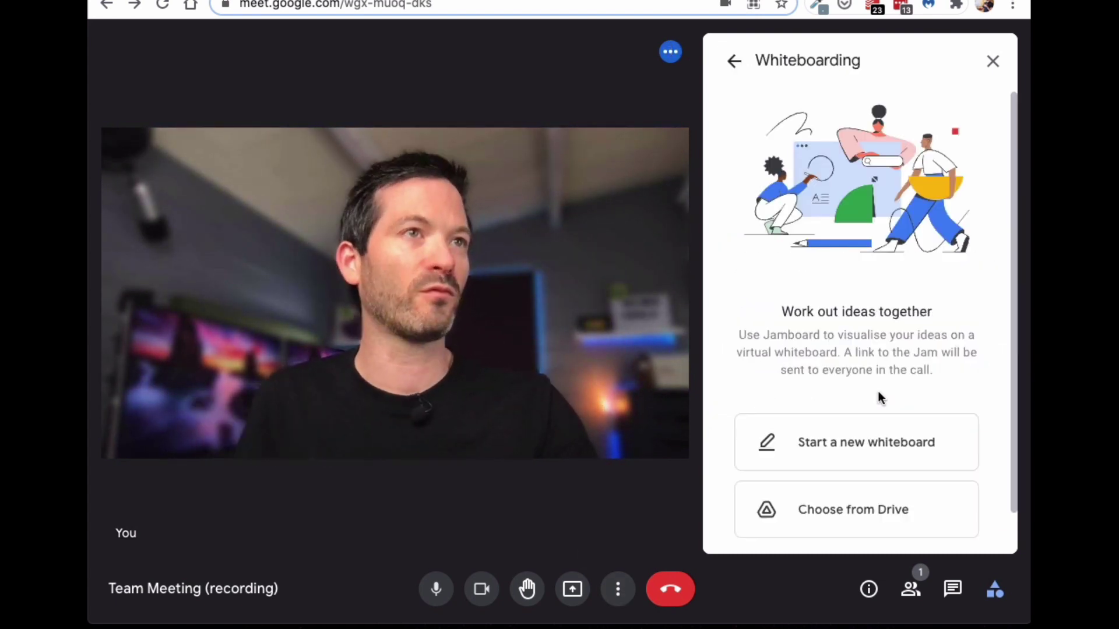
click(887, 448)
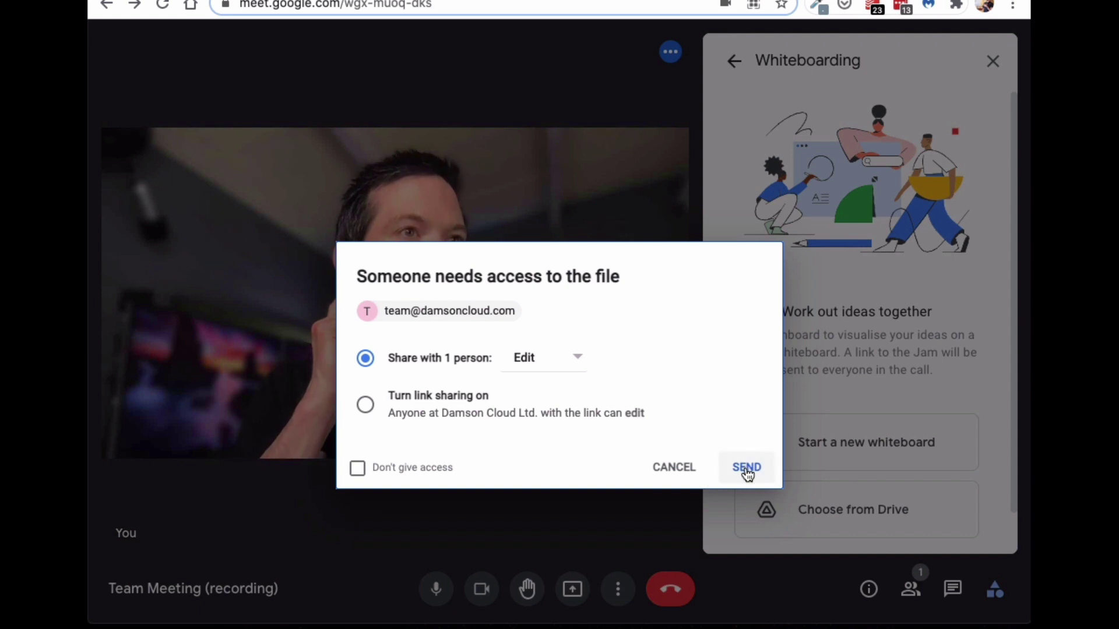
click(747, 468)
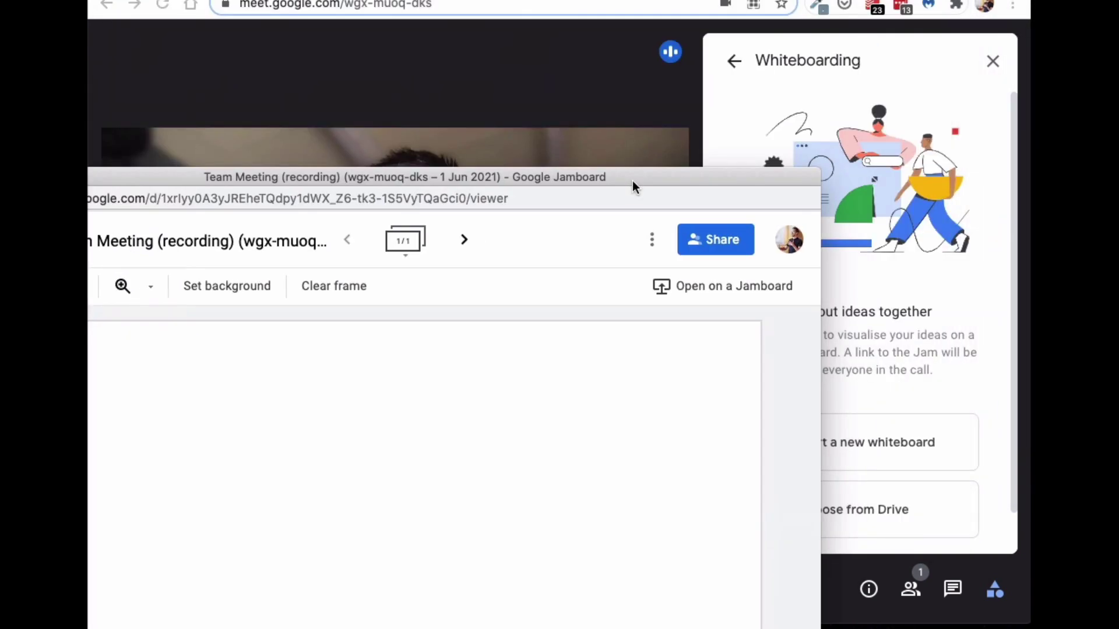
drag(633, 185, 777, 0)
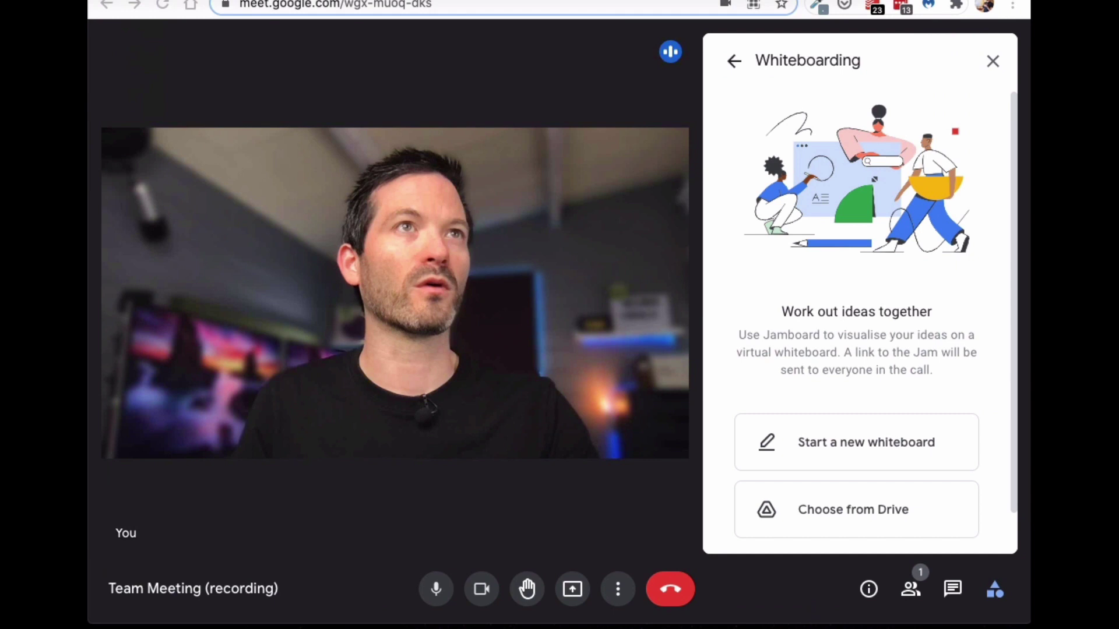
- Start recording the meeting from the activities and accept the confirmation
click(726, 60)
click(803, 342)
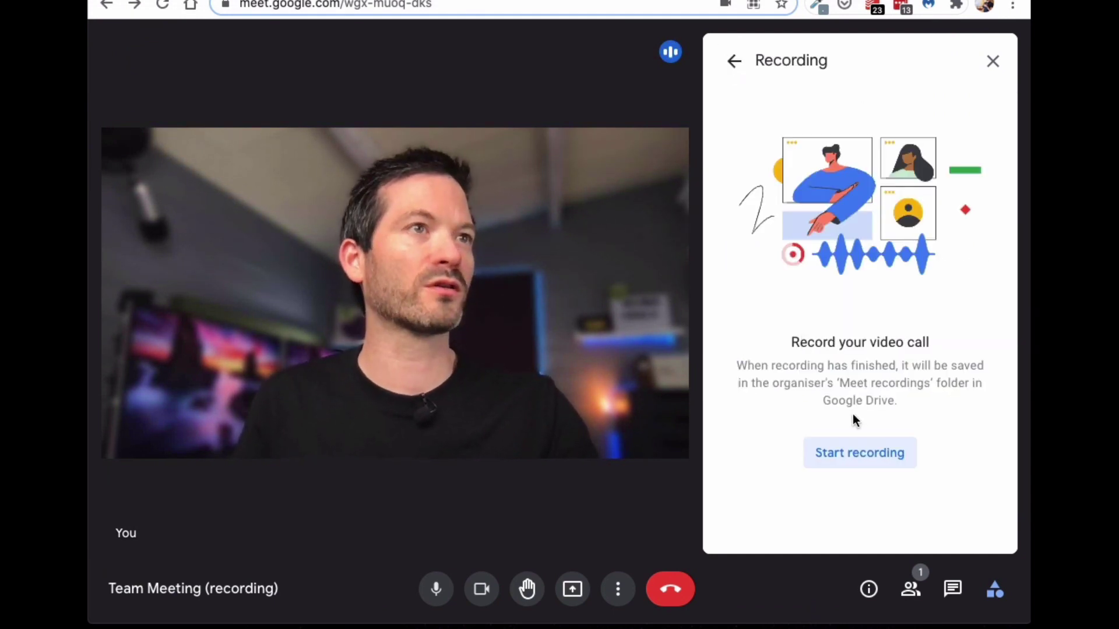
click(849, 453)
click(670, 401)
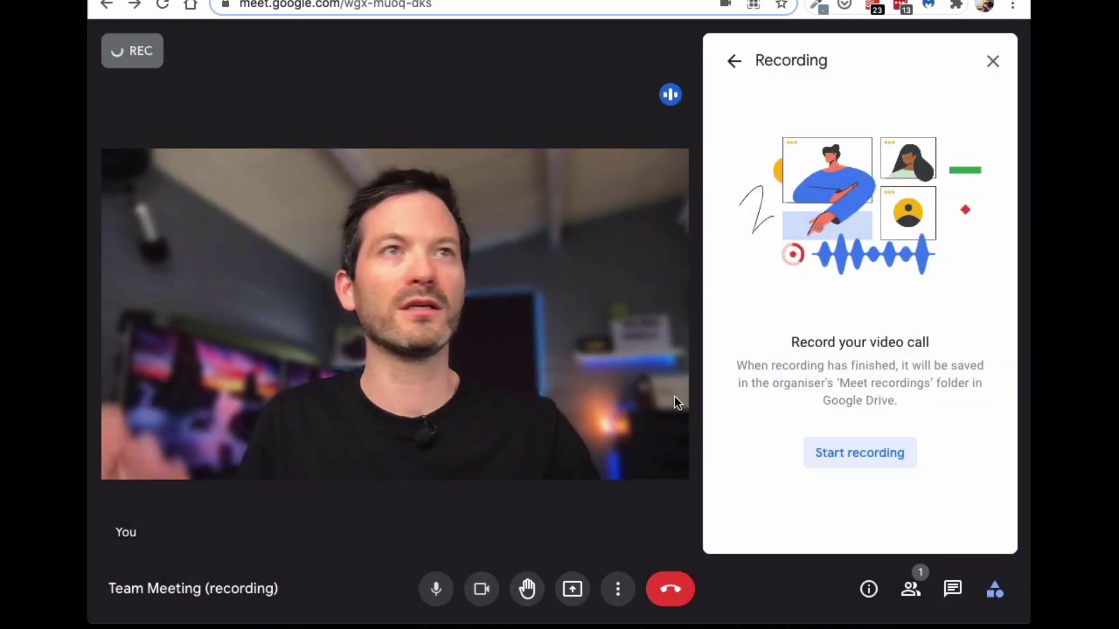
- Post the question "How do we use Google Meet?" in the Q&A activity, then upvote it and mark it as answered
click(737, 70)
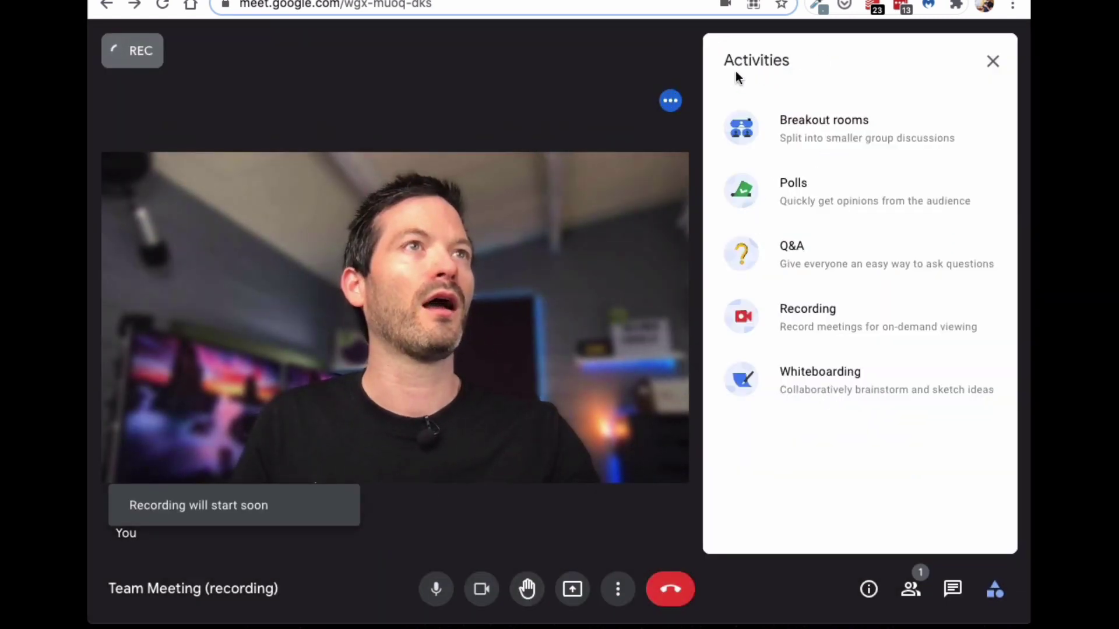
click(823, 257)
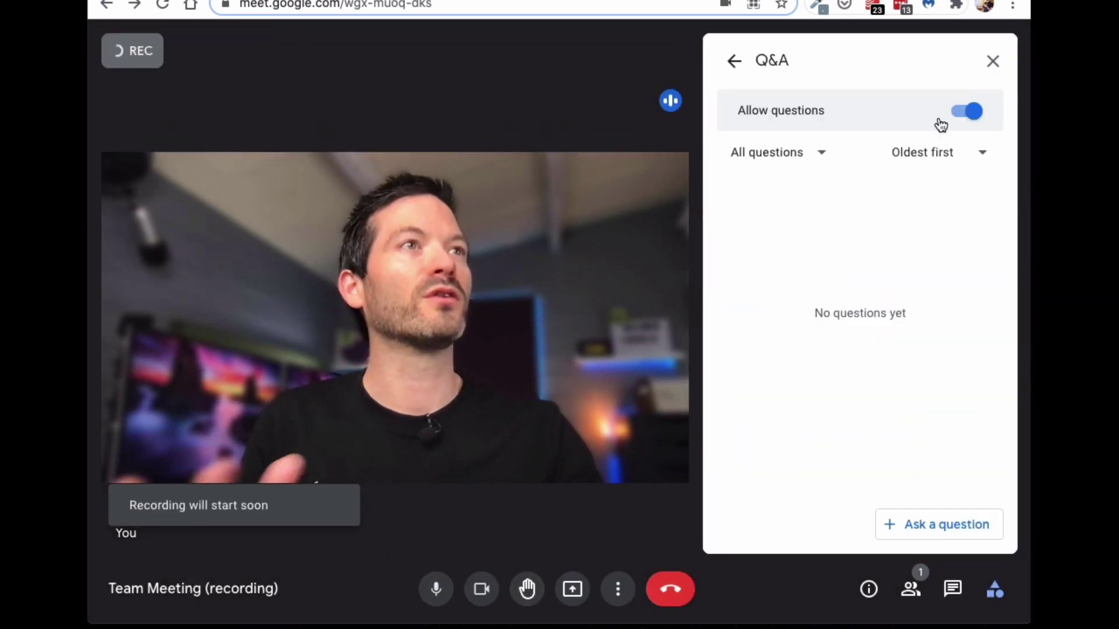
click(933, 530)
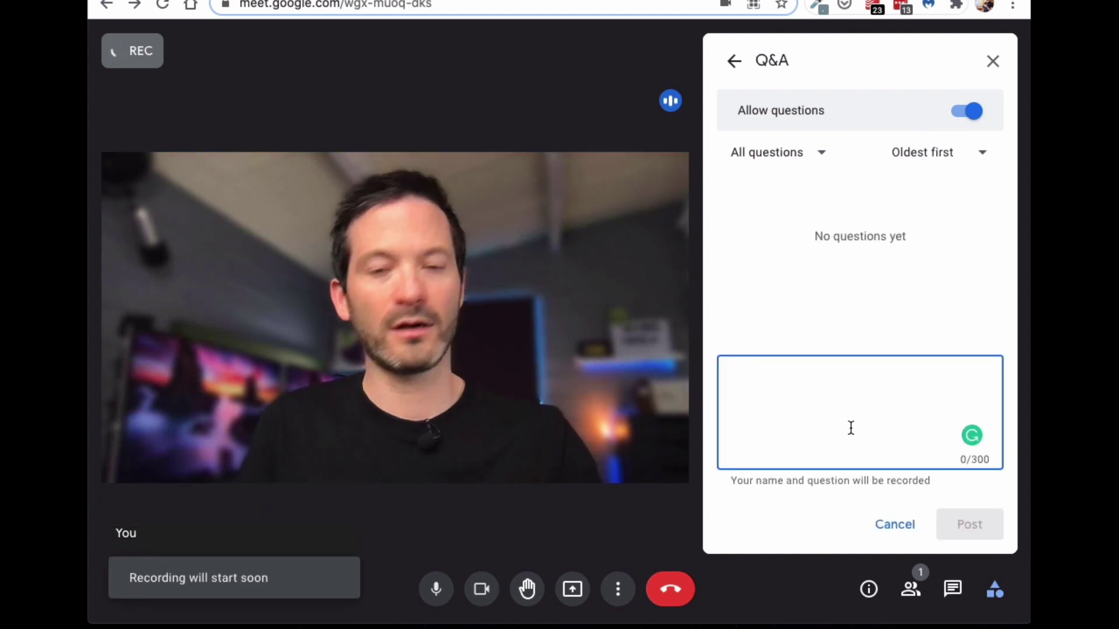
text(How do w)
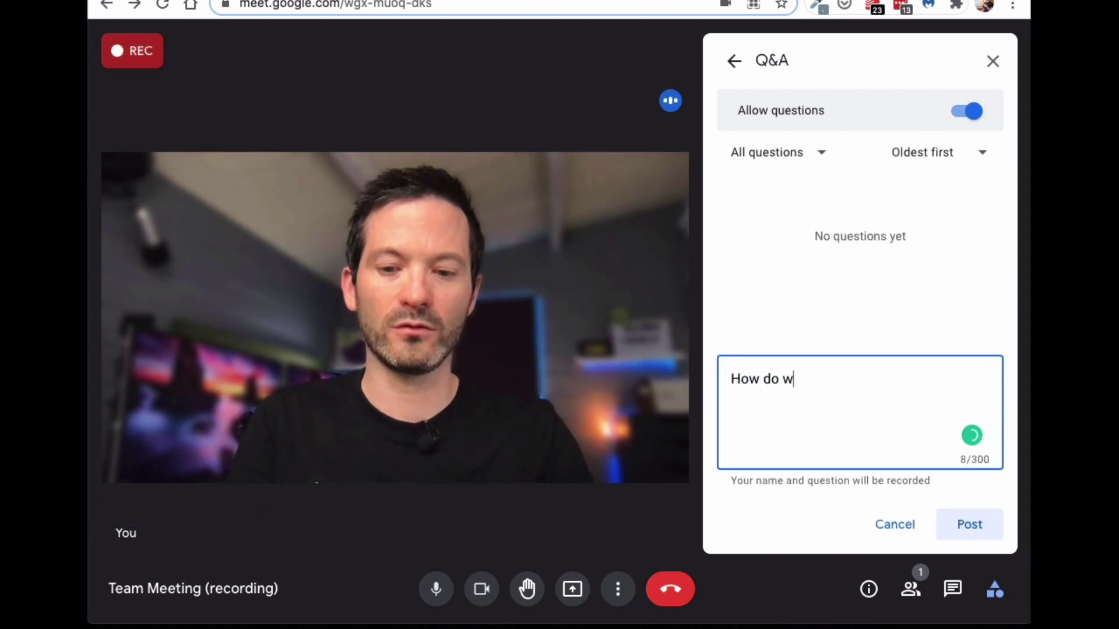
text(e use Google Meet?)
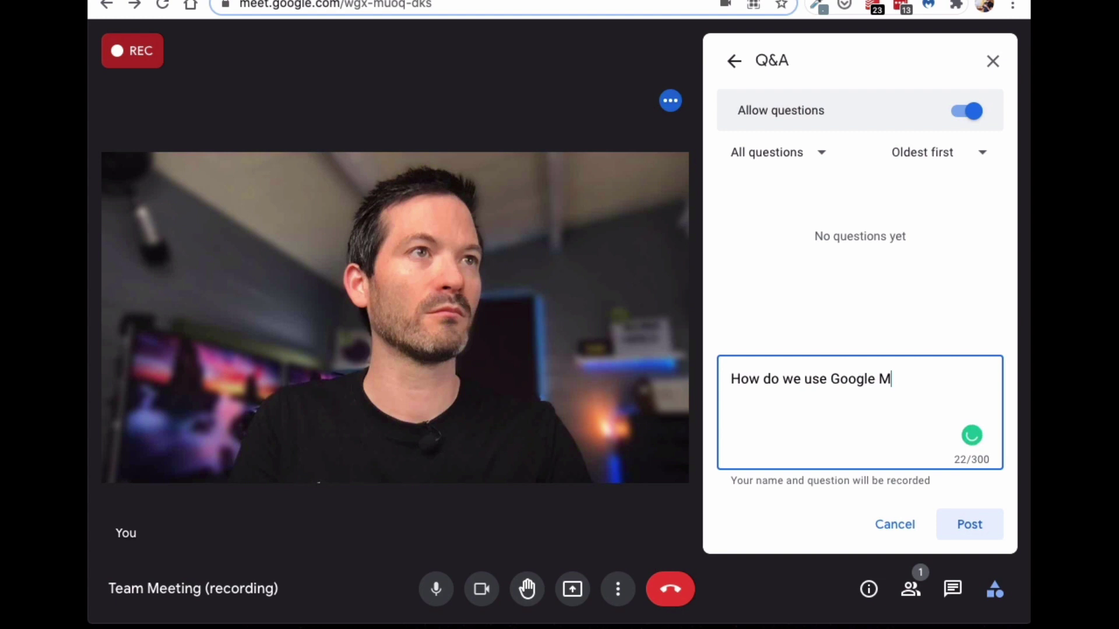
click(969, 524)
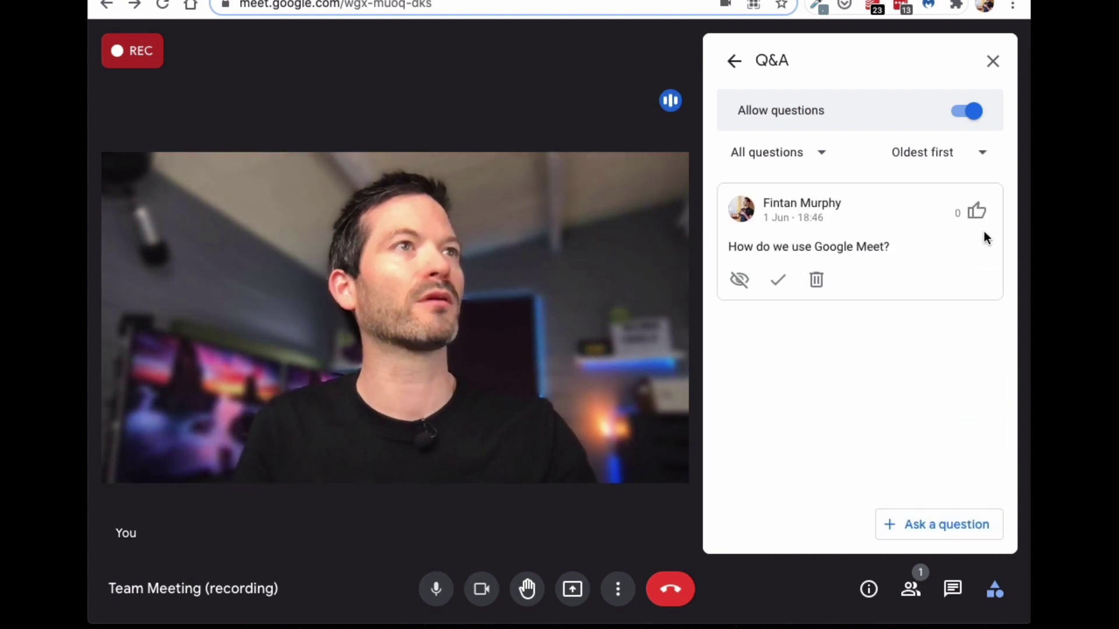
click(978, 212)
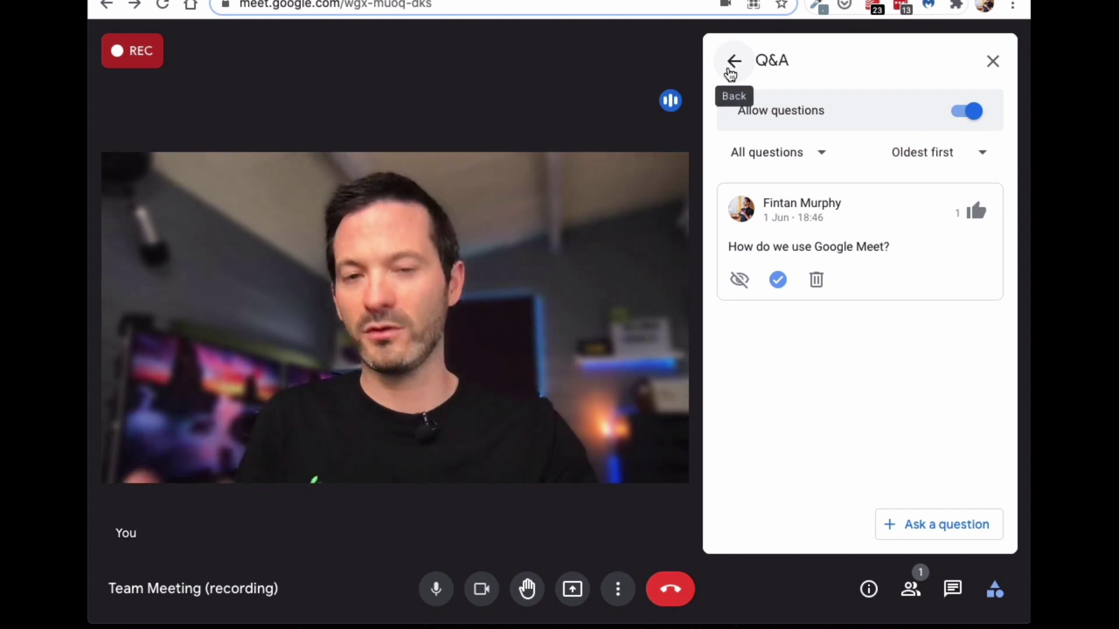
click(729, 69)
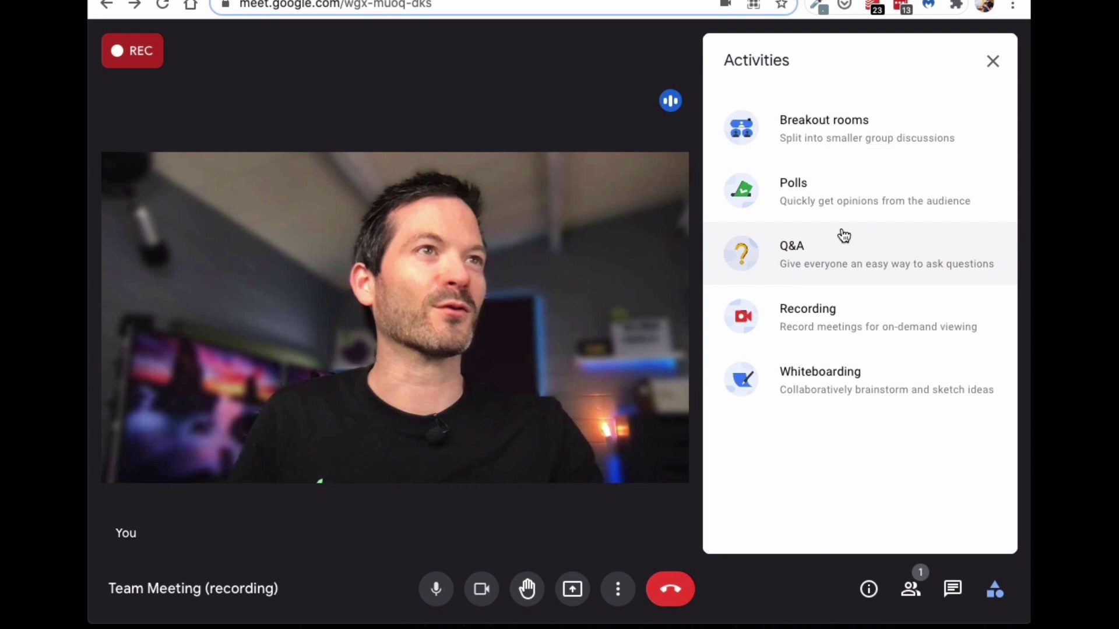
- Start a new poll in the meeting activities with the question "How great is google meet"
click(844, 196)
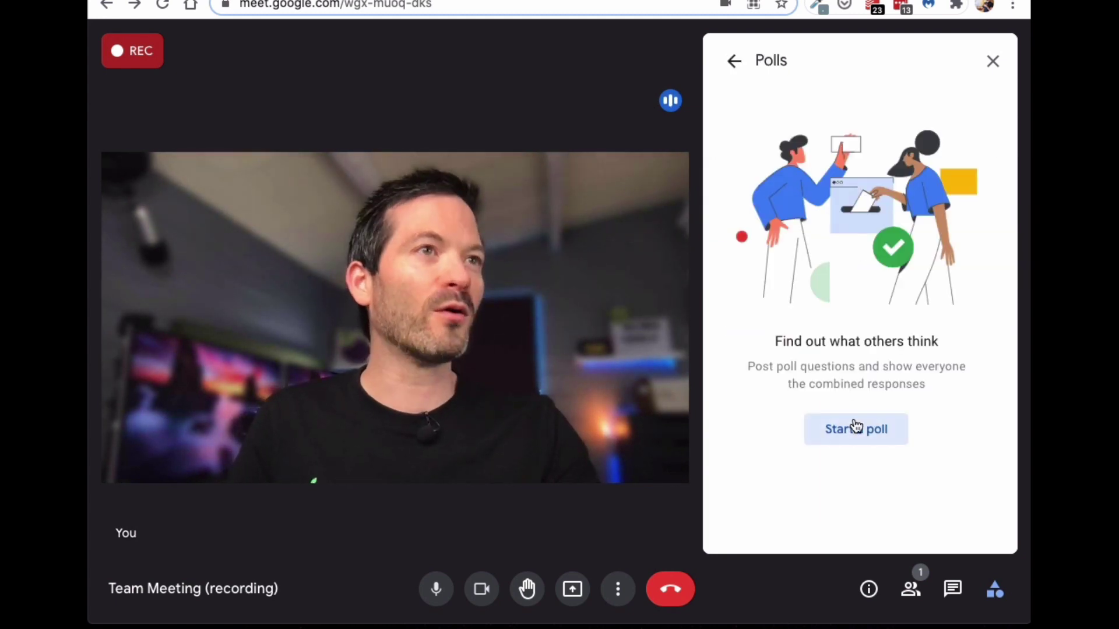
click(855, 428)
click(803, 126)
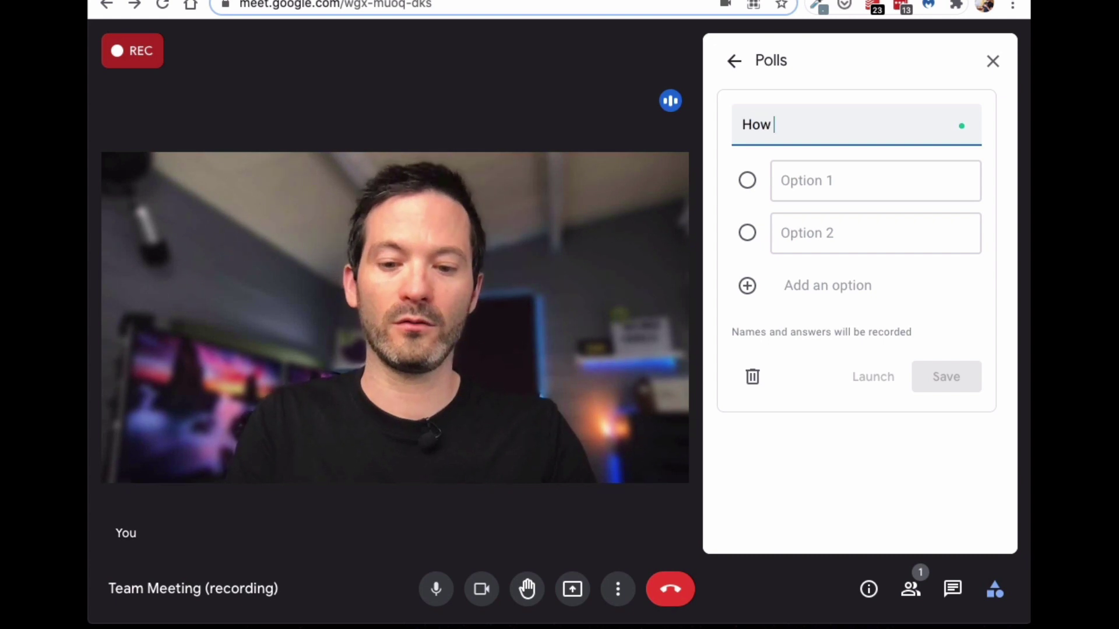
text(How great is google me)
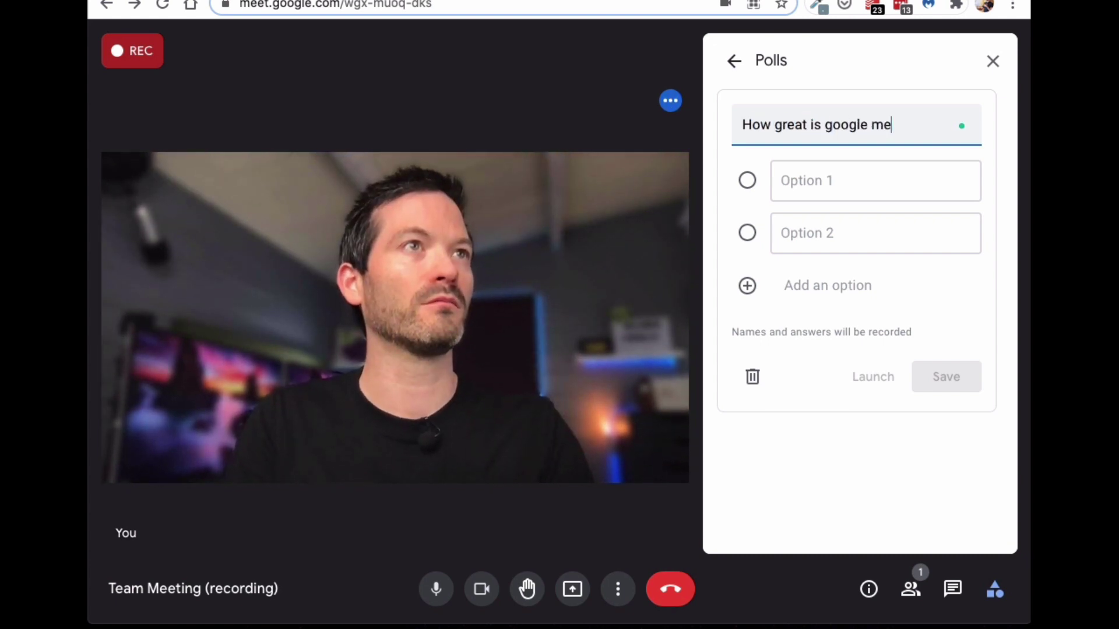
text(et)
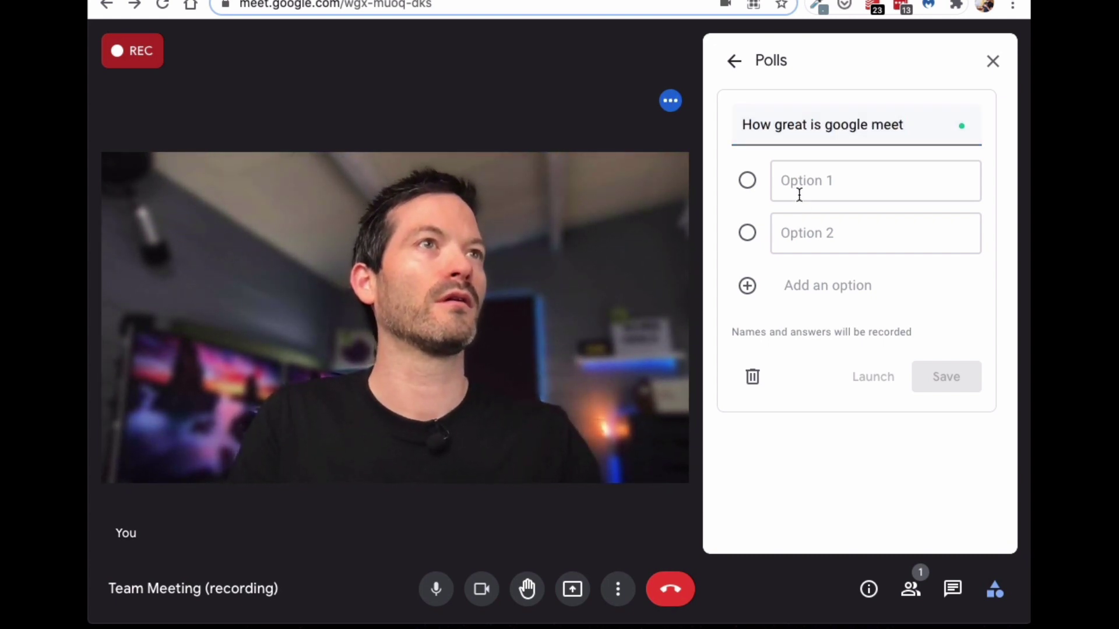
- Give the poll the answer options "Ok", "Awesome" and "I love Zoom", and save it
text(Ok)
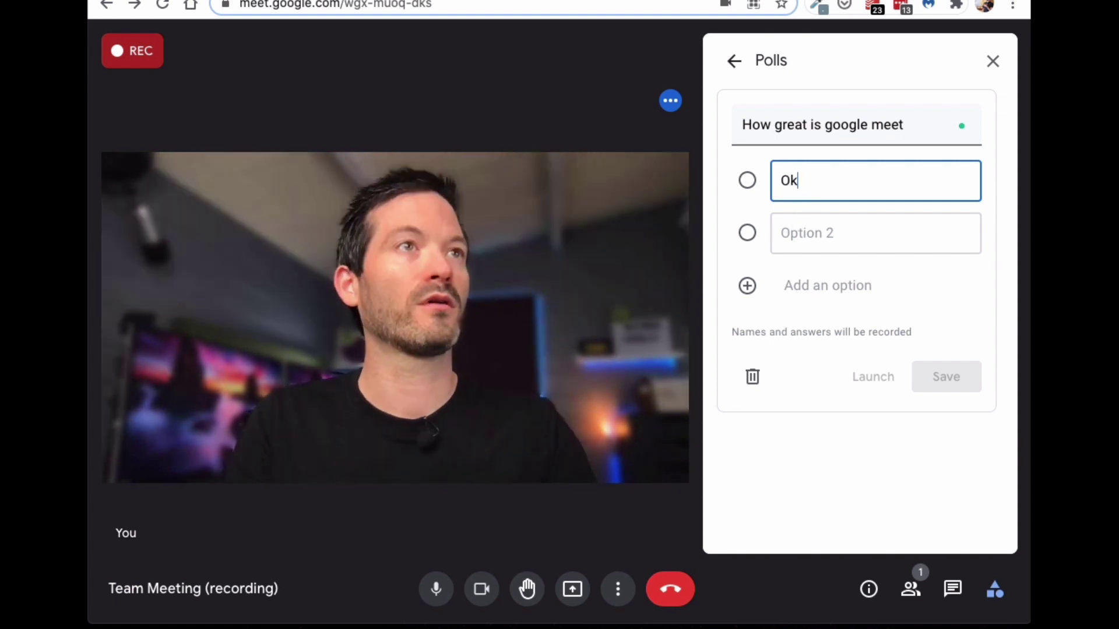
click(819, 230)
text(A)
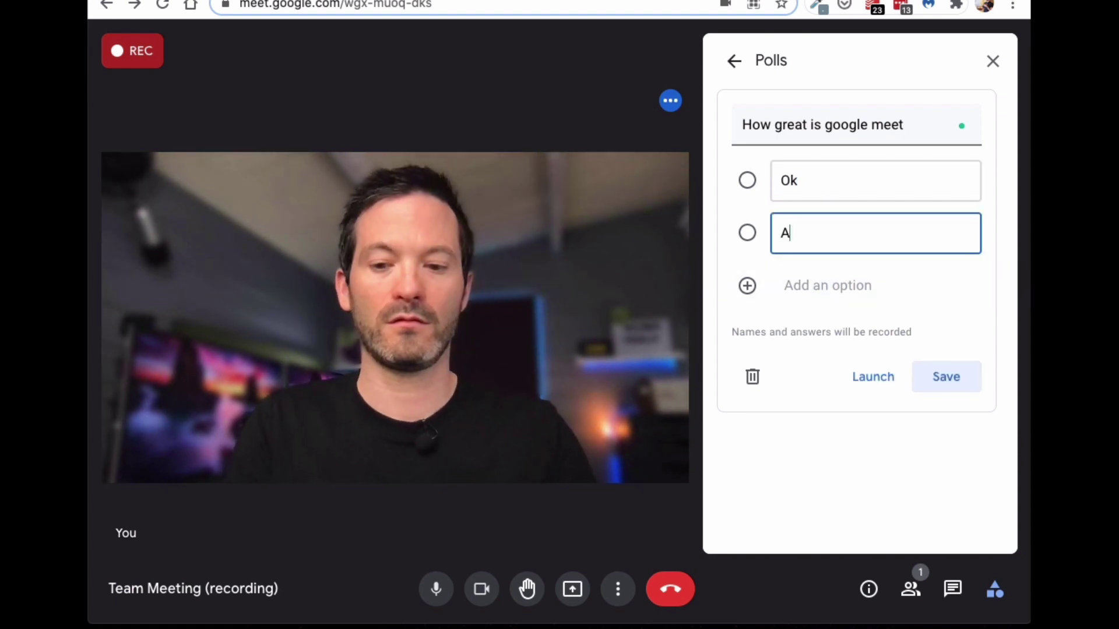
text(wesome)
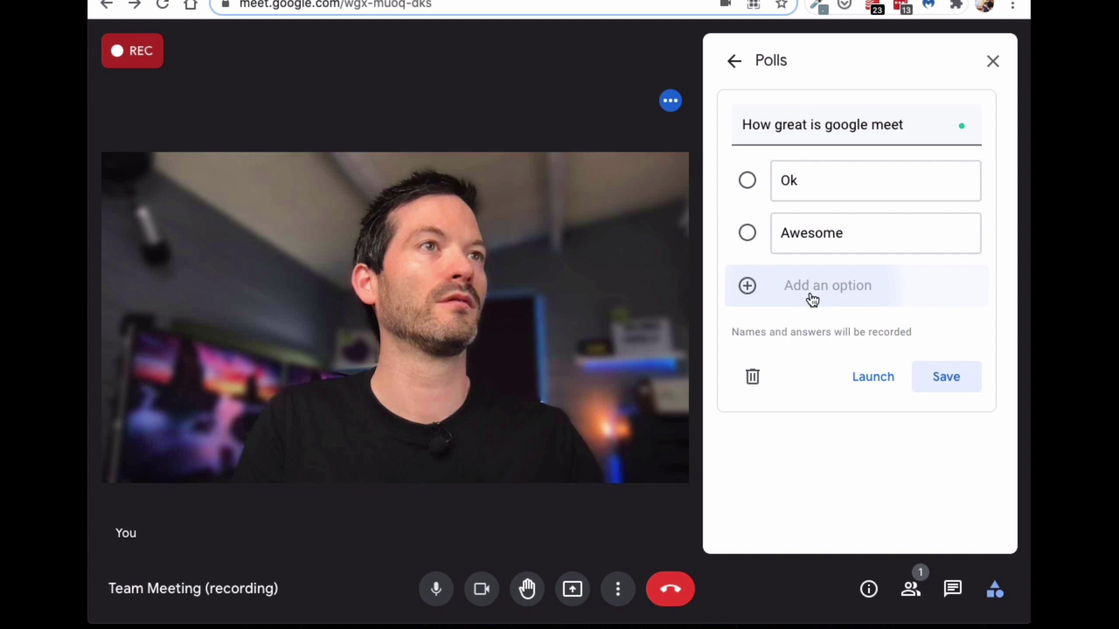
click(807, 294)
text(I love Zoom)
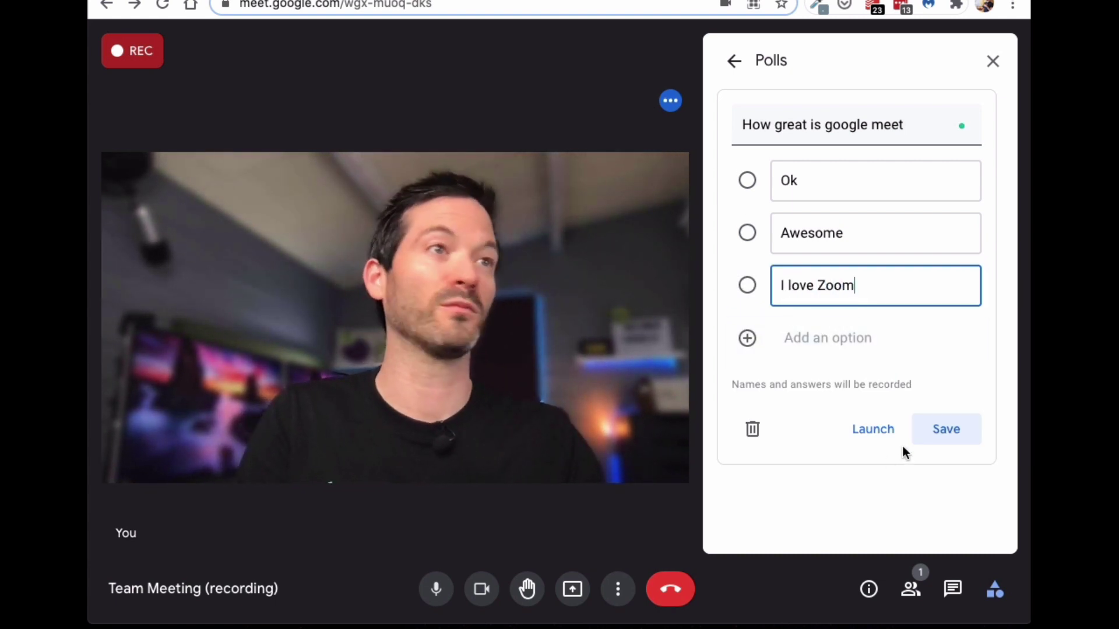
click(925, 430)
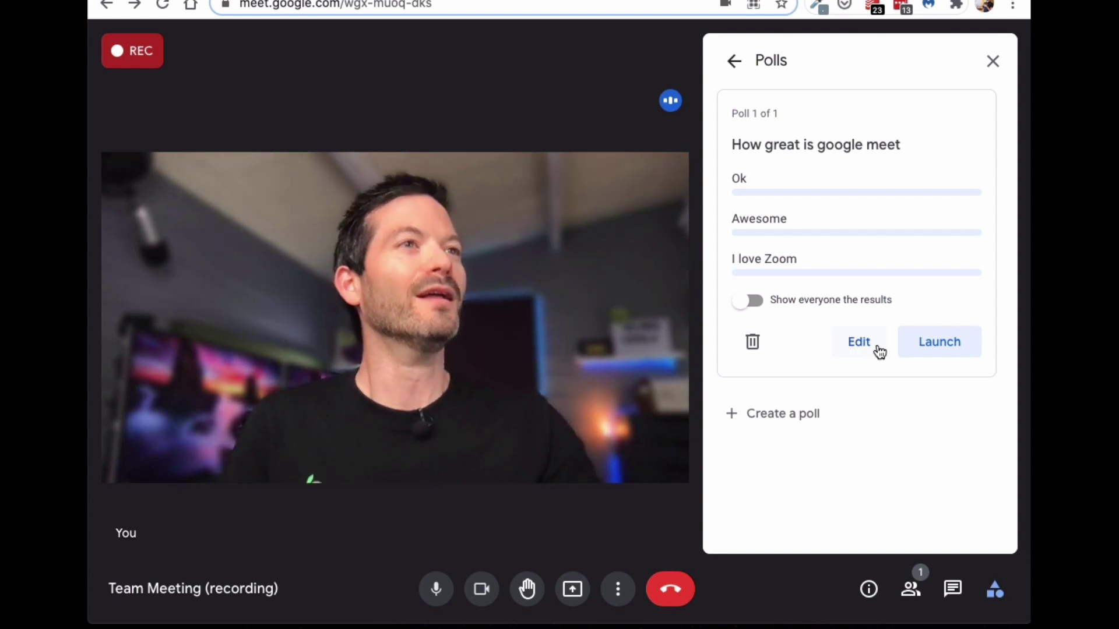
- Set the saved poll to show everyone the results, then launch and end it and return to the activities
click(760, 301)
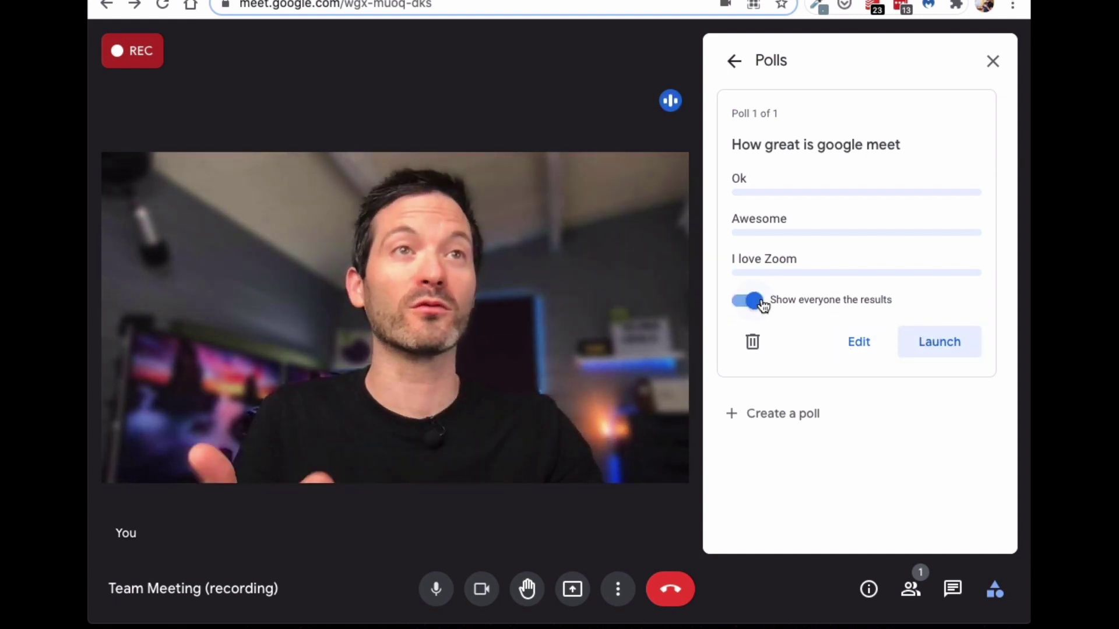
click(939, 343)
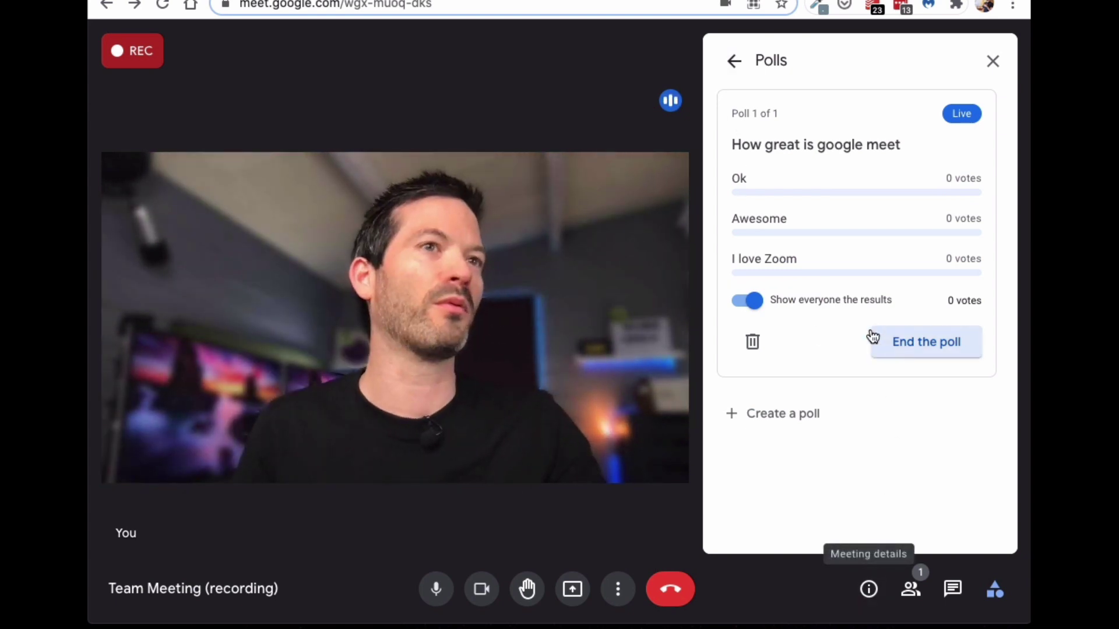
click(893, 342)
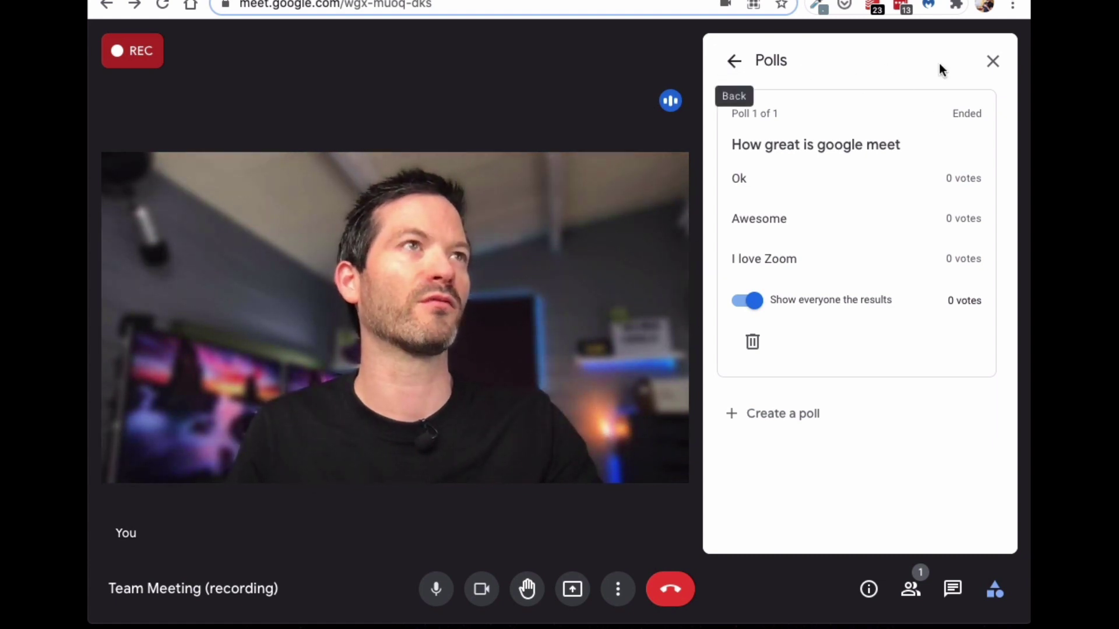
click(733, 61)
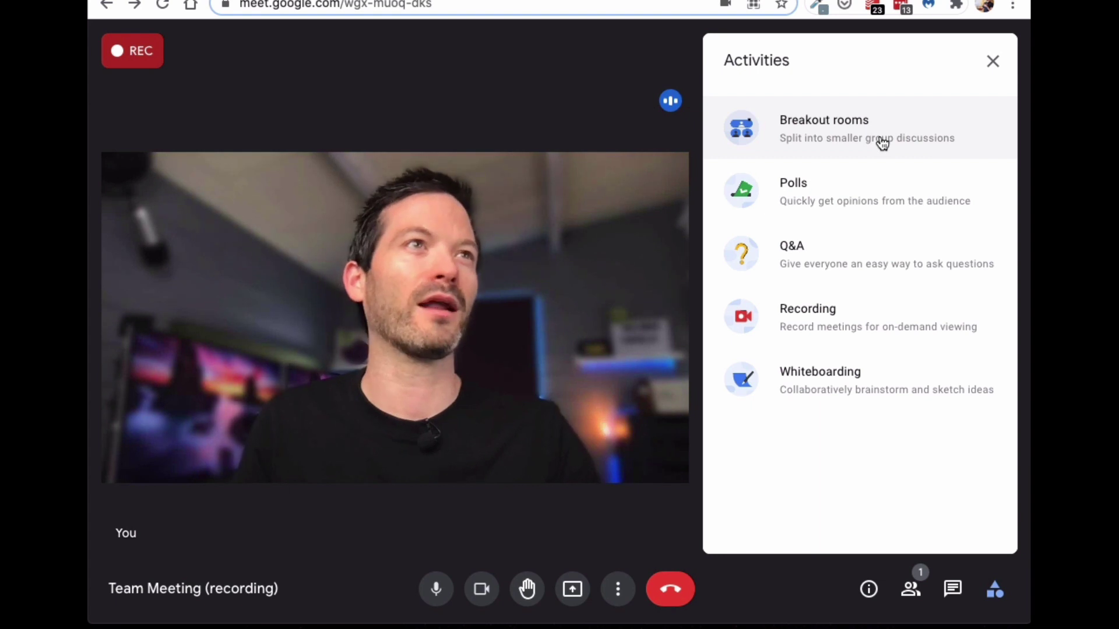
- Set up two breakout rooms and move the host from the main call into Breakout 2
click(882, 142)
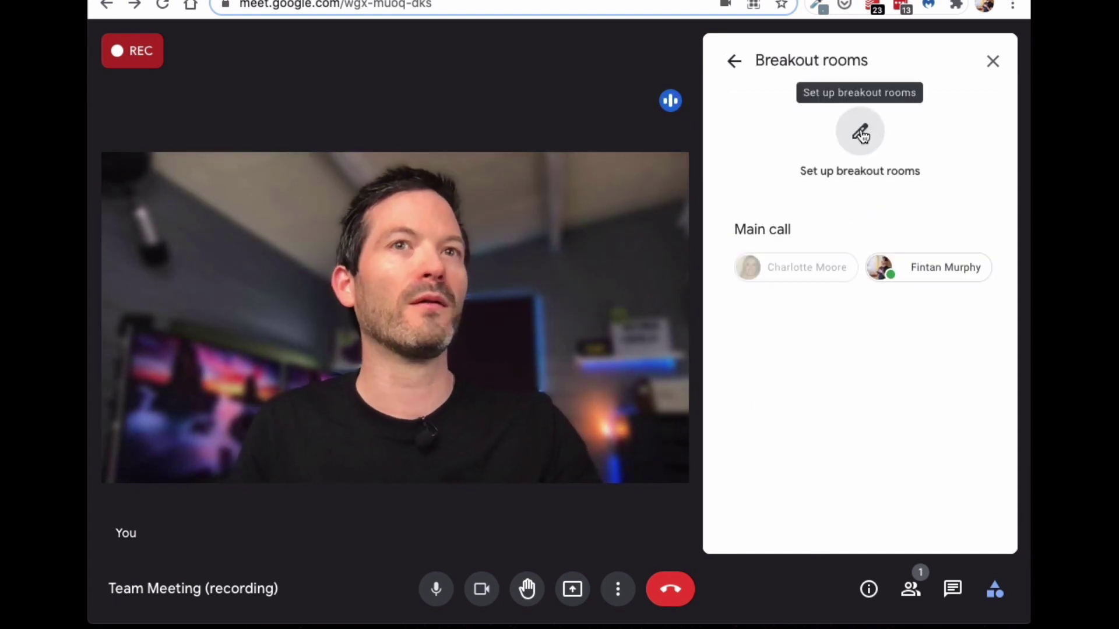
click(861, 135)
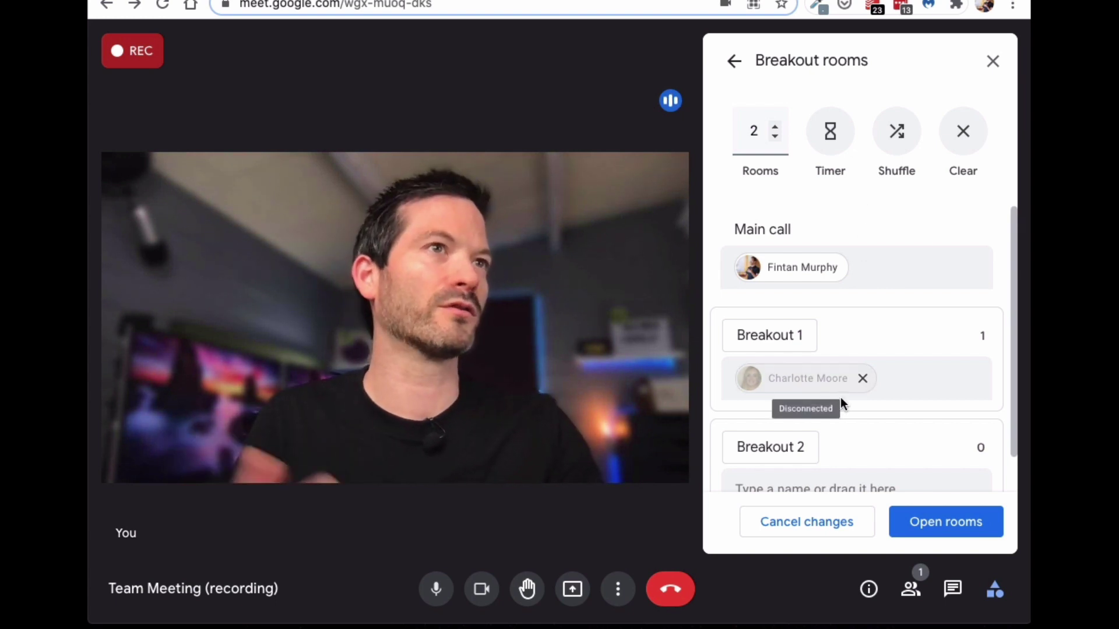
scroll(863, 466, down, 1)
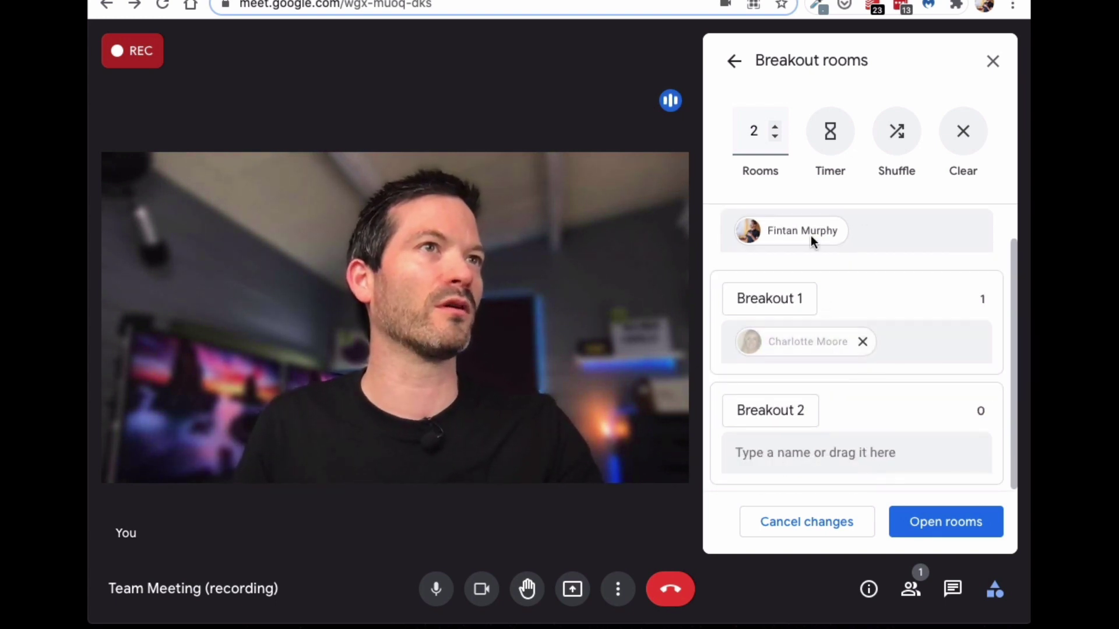
drag(805, 231, 830, 464)
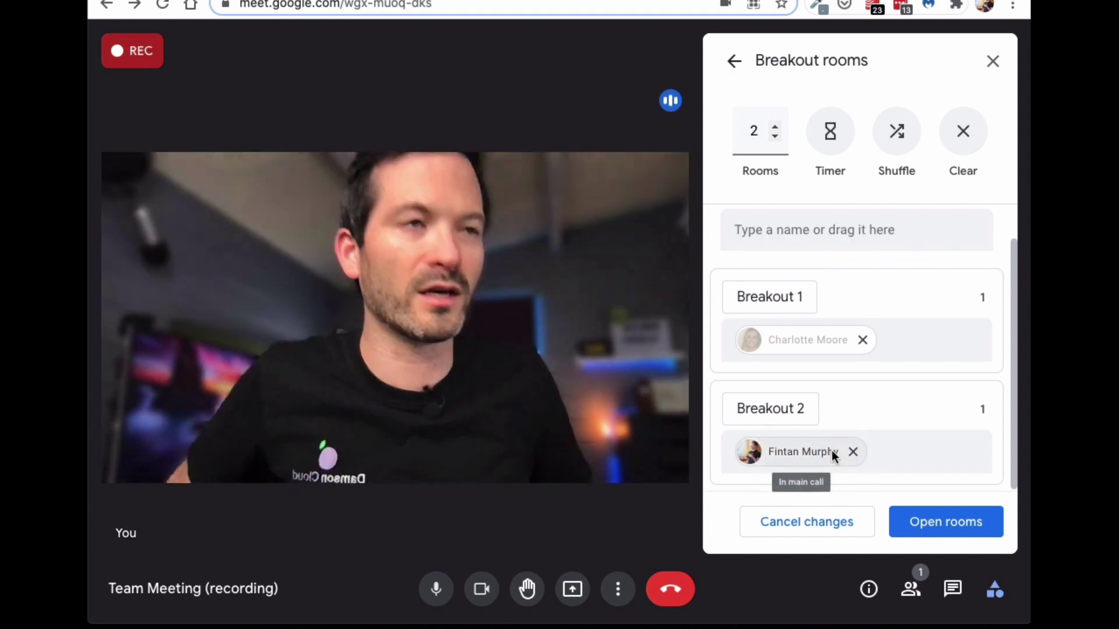
- Open the breakout rooms, then close them to return to the main call
click(919, 521)
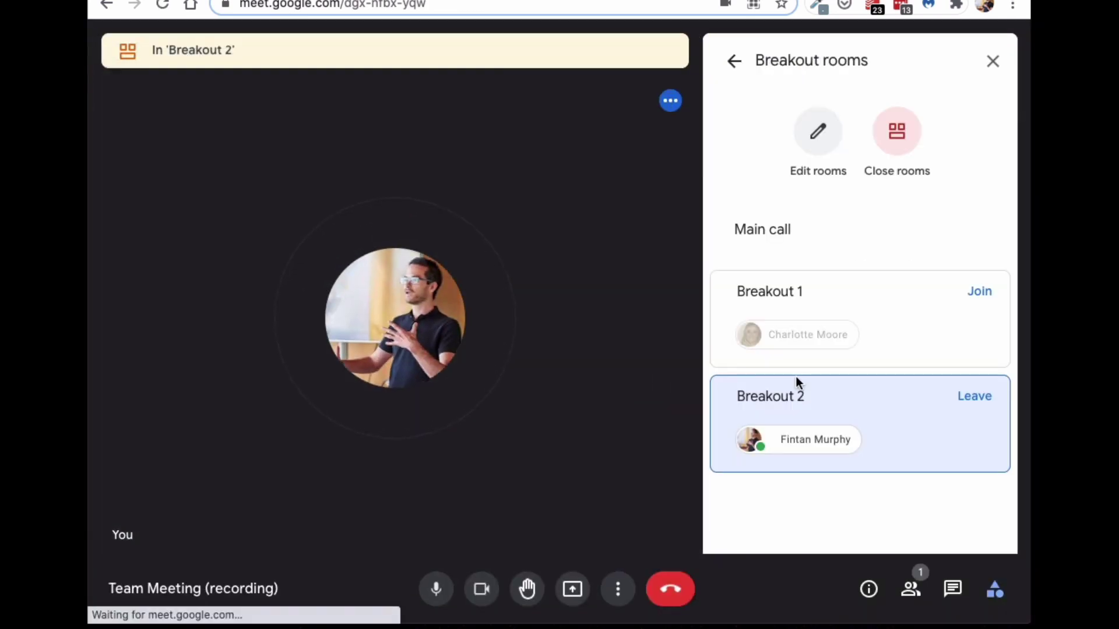
click(896, 132)
click(614, 387)
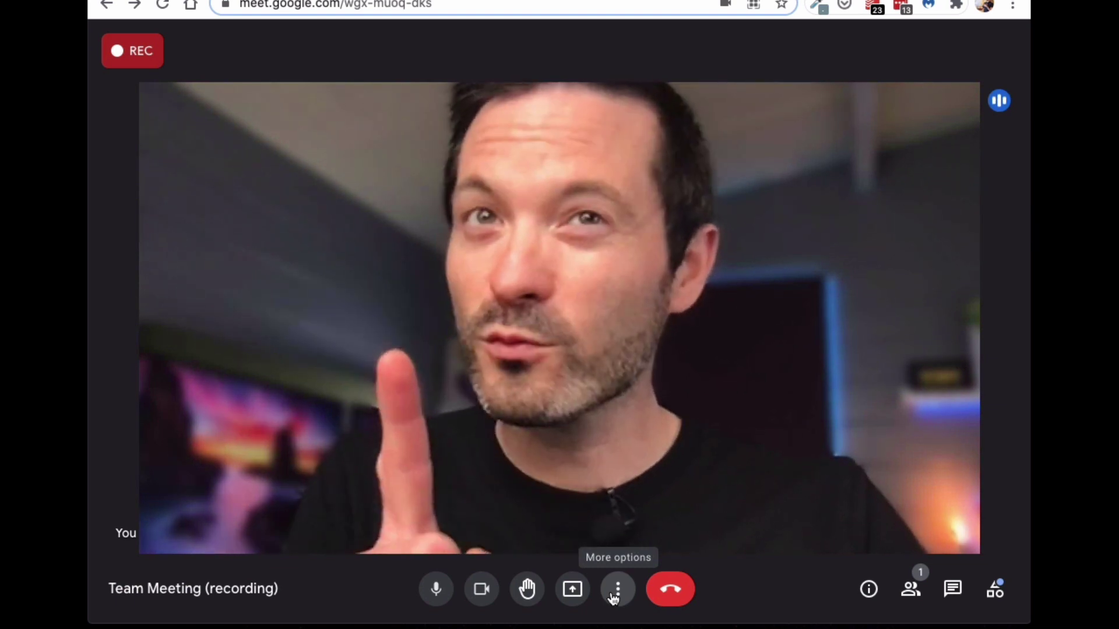
- Open the background choices and compare no background effect, slight blur and full blur on the camera
click(614, 593)
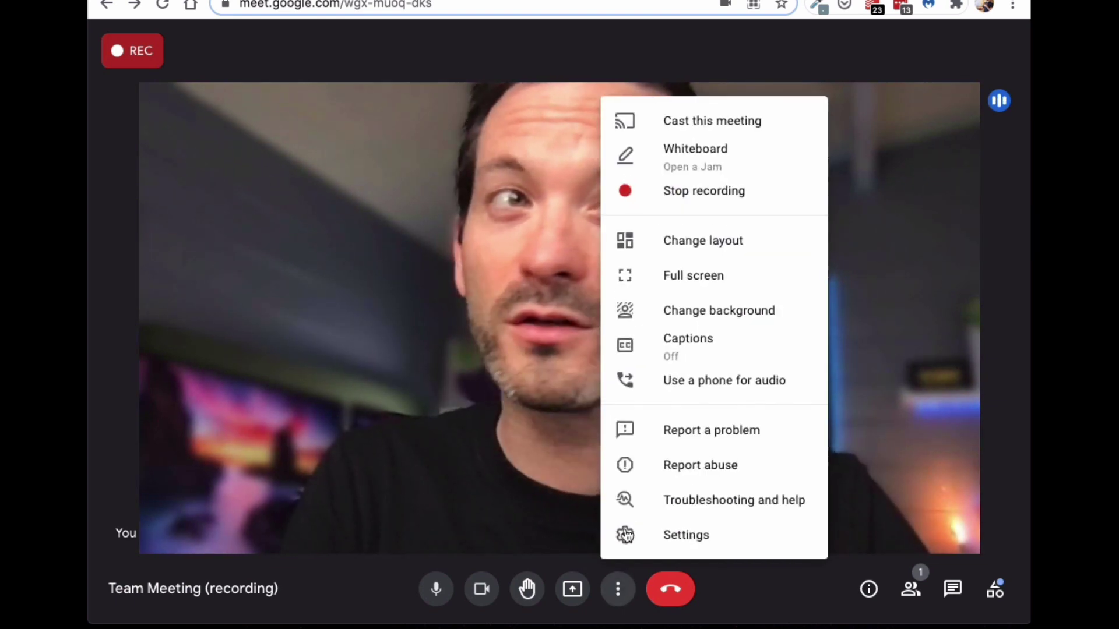
click(663, 319)
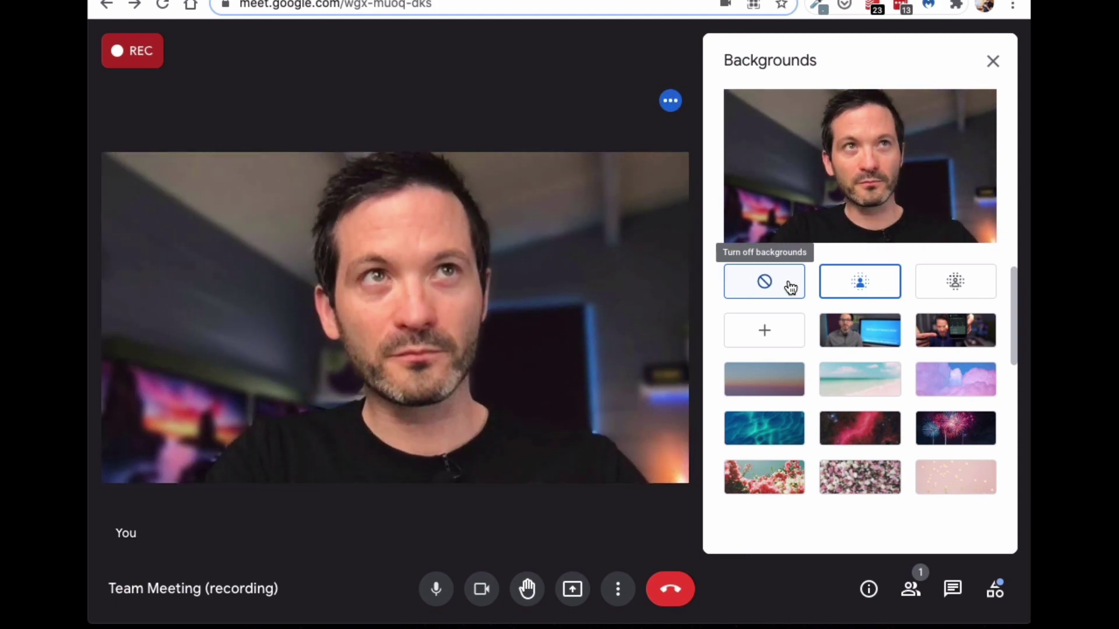
click(787, 290)
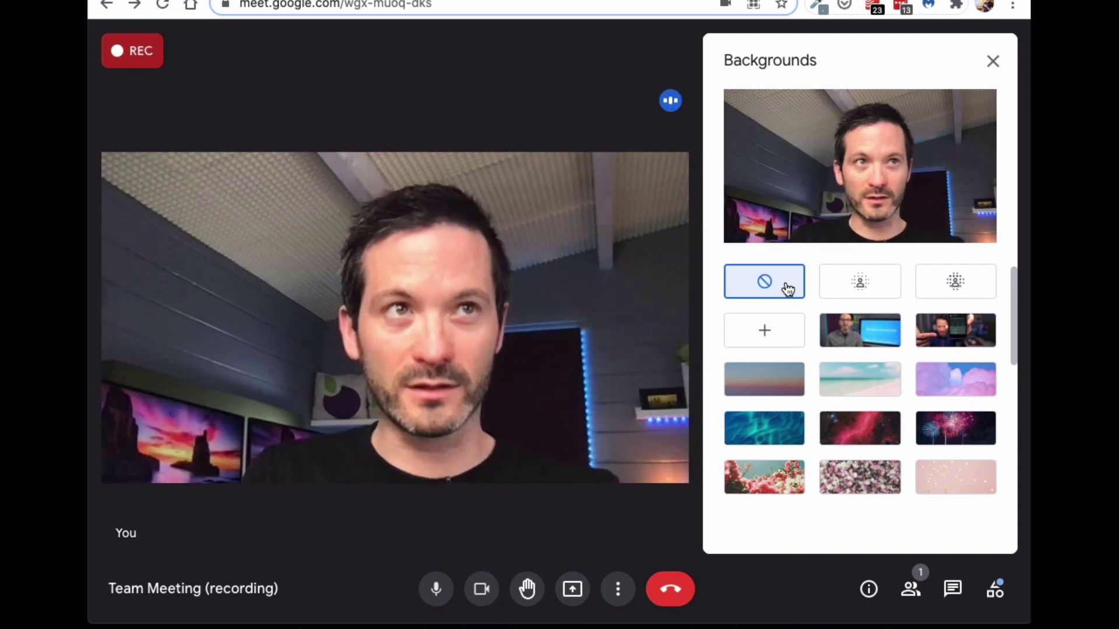
click(863, 283)
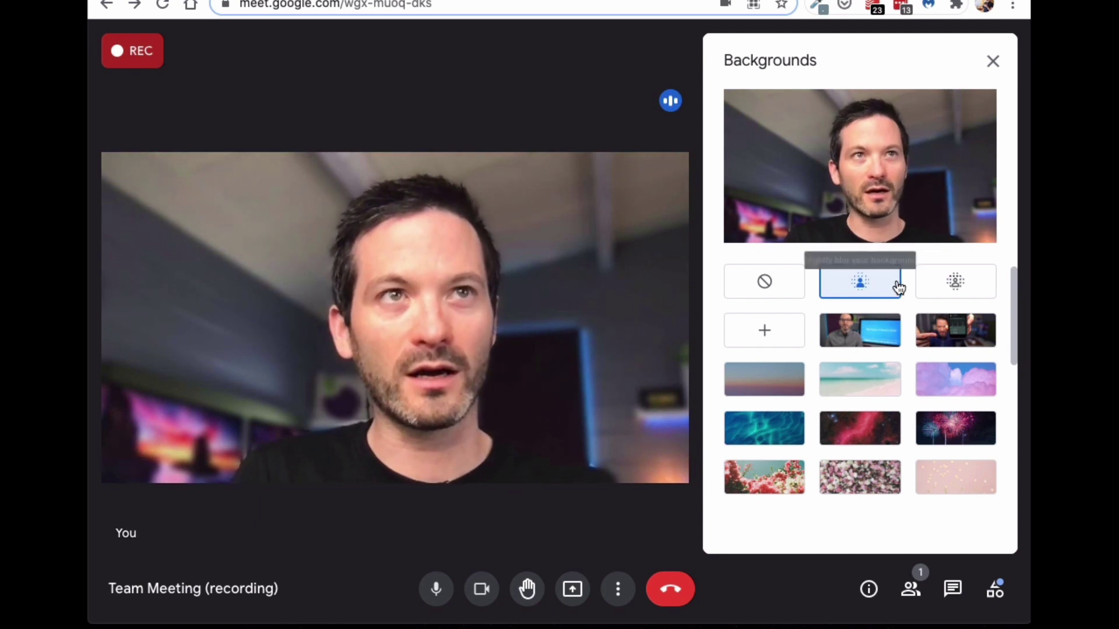
click(948, 287)
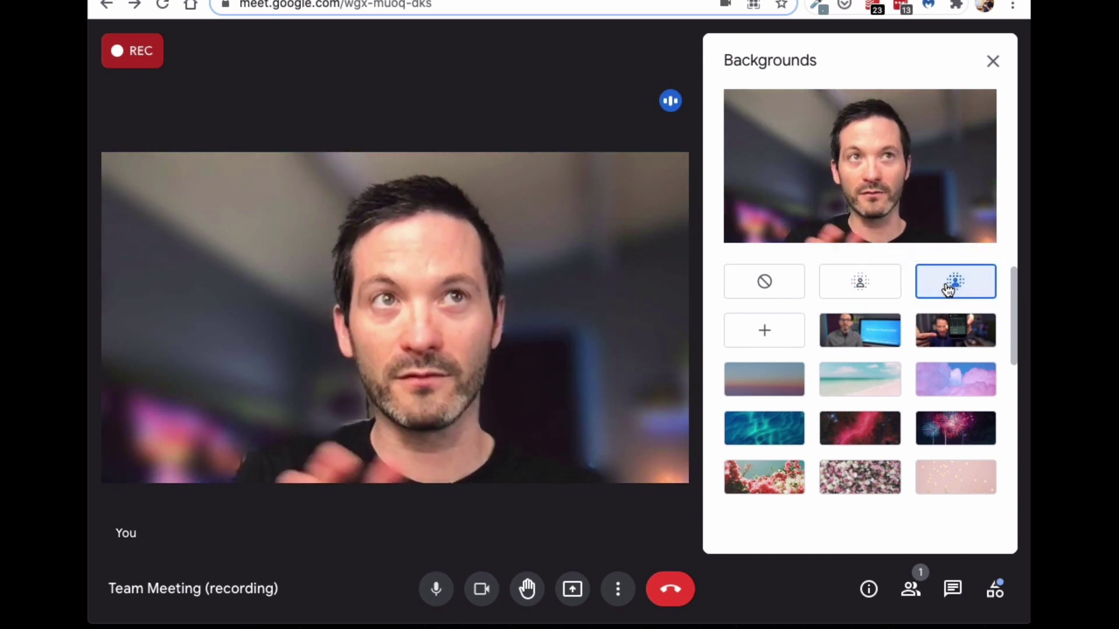
- Try the blurry purple-horizon sky and the room with a plant as backgrounds, then apply the illustrated autumn leaves background
click(800, 394)
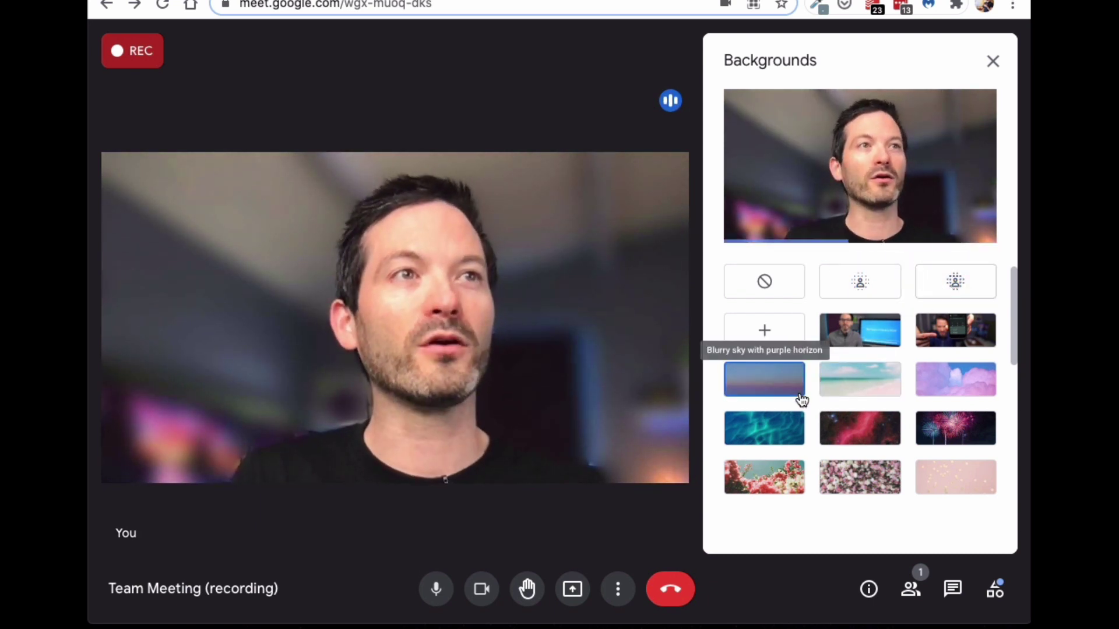
scroll(789, 439, down, 3)
click(861, 394)
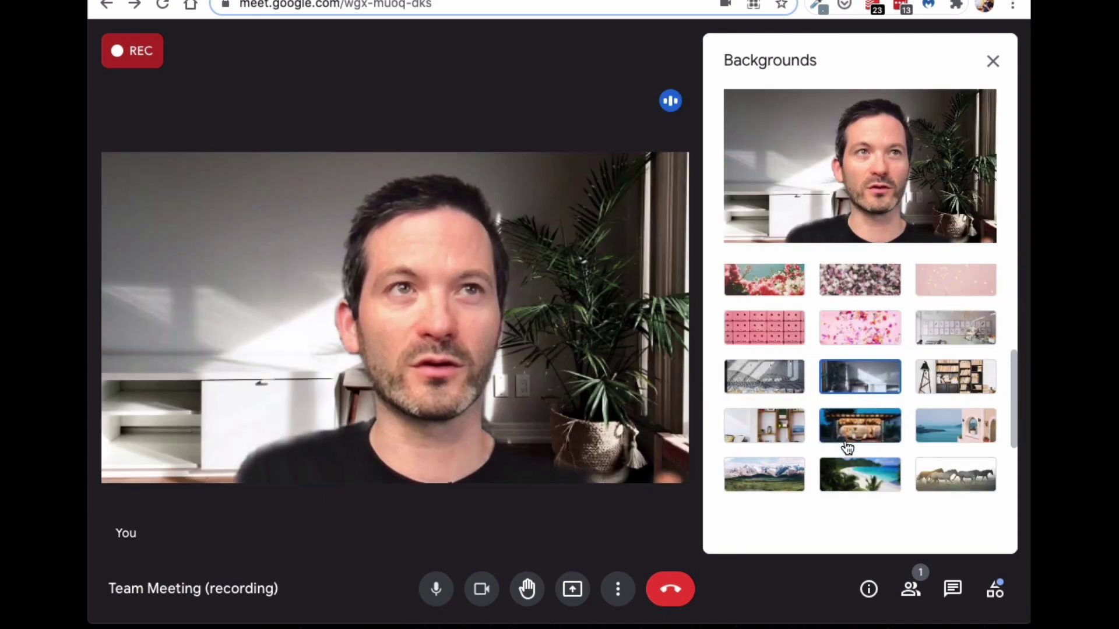
scroll(862, 402, down, 3)
click(862, 407)
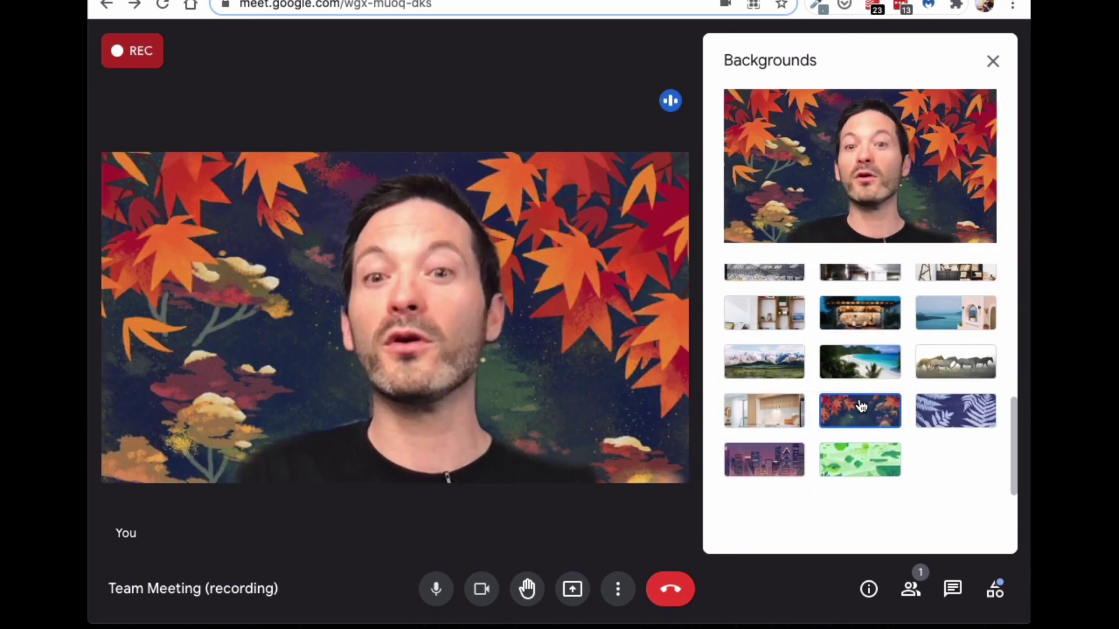
- Try the two uploaded custom images as camera backgrounds, then remove the background effect
scroll(860, 402, up, 8)
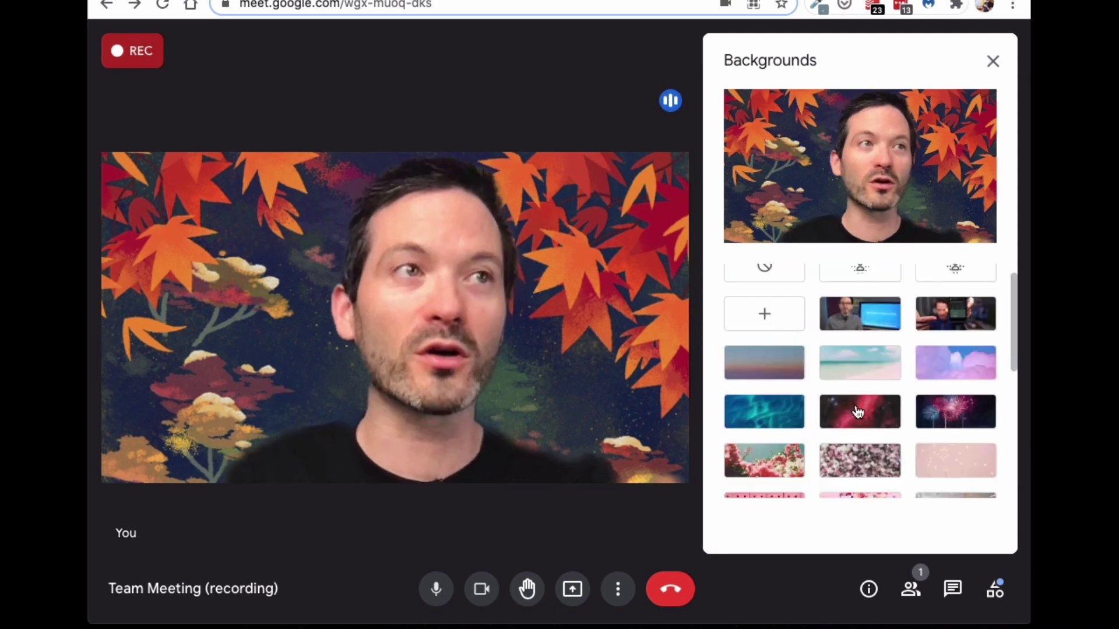
click(878, 339)
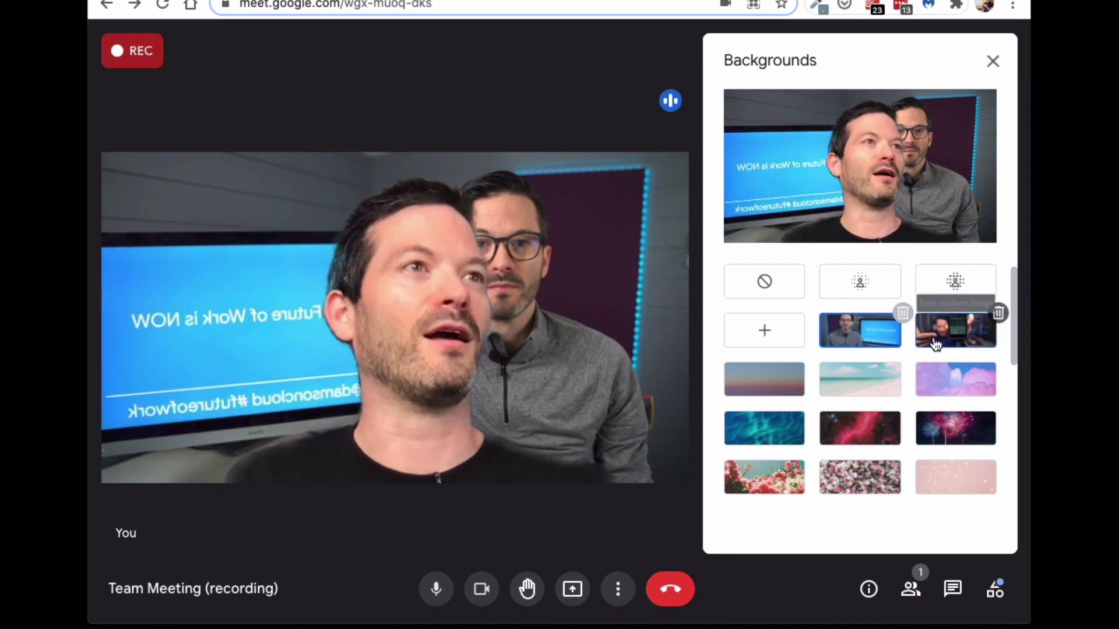
click(934, 345)
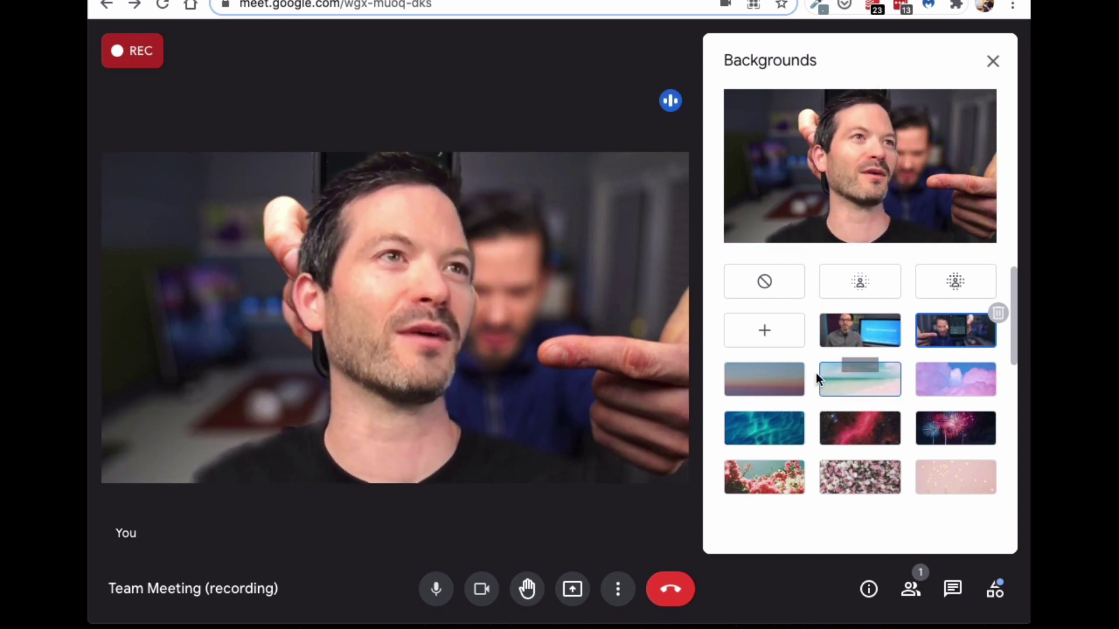
click(786, 292)
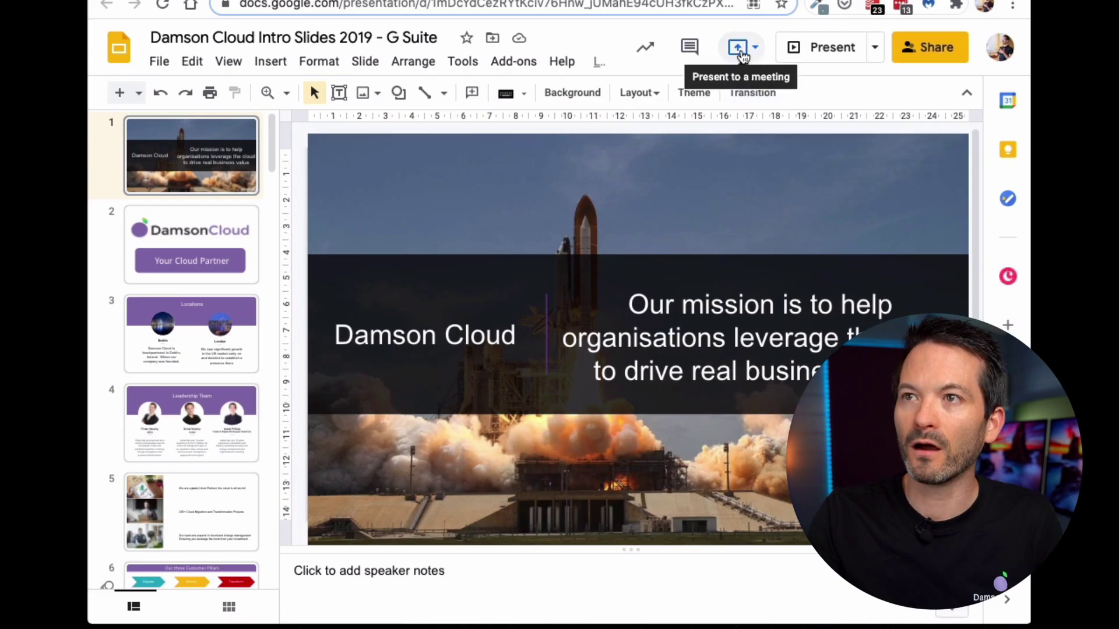
- Switch to the Damson Cloud intro deck in Google Slides and present its tab with audio to Team Meeting (recording)
click(754, 49)
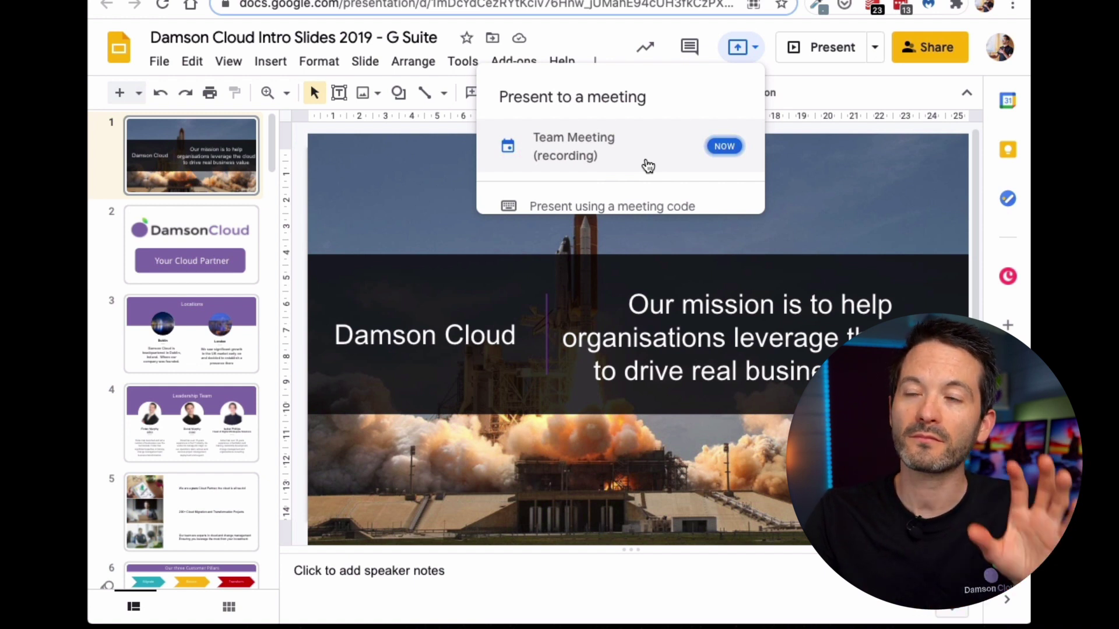
key(Escape)
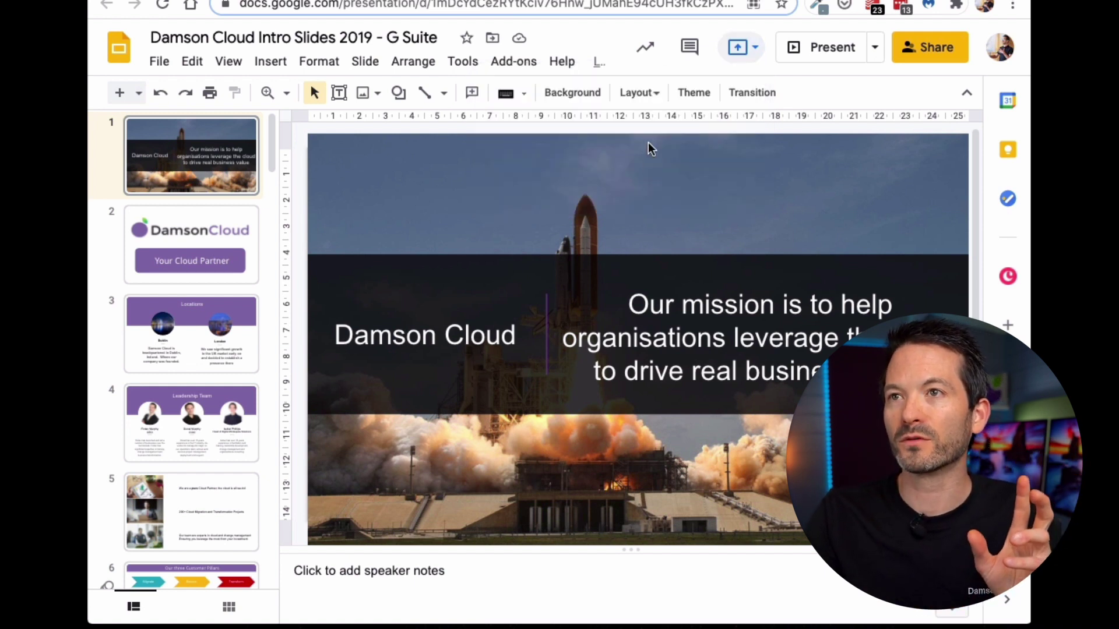
click(738, 46)
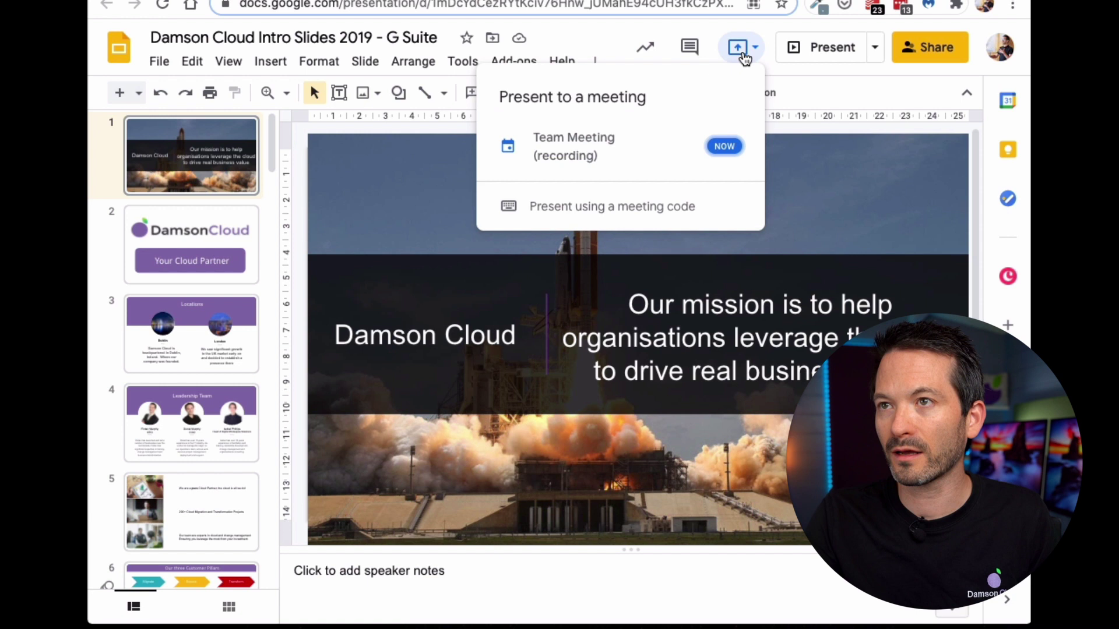
click(673, 147)
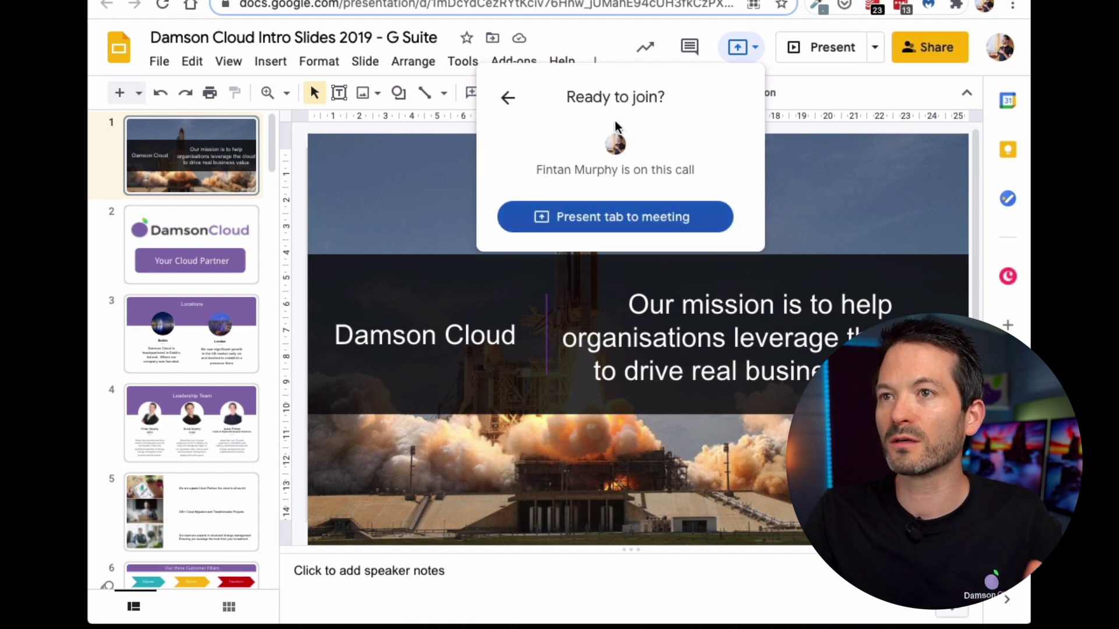
click(624, 225)
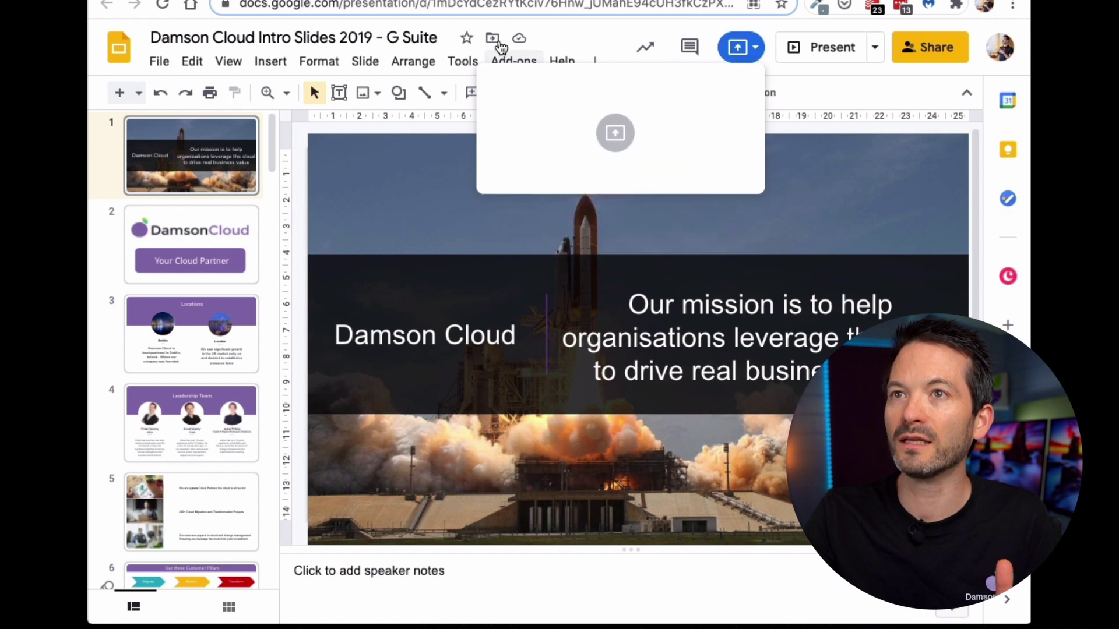
click(560, 246)
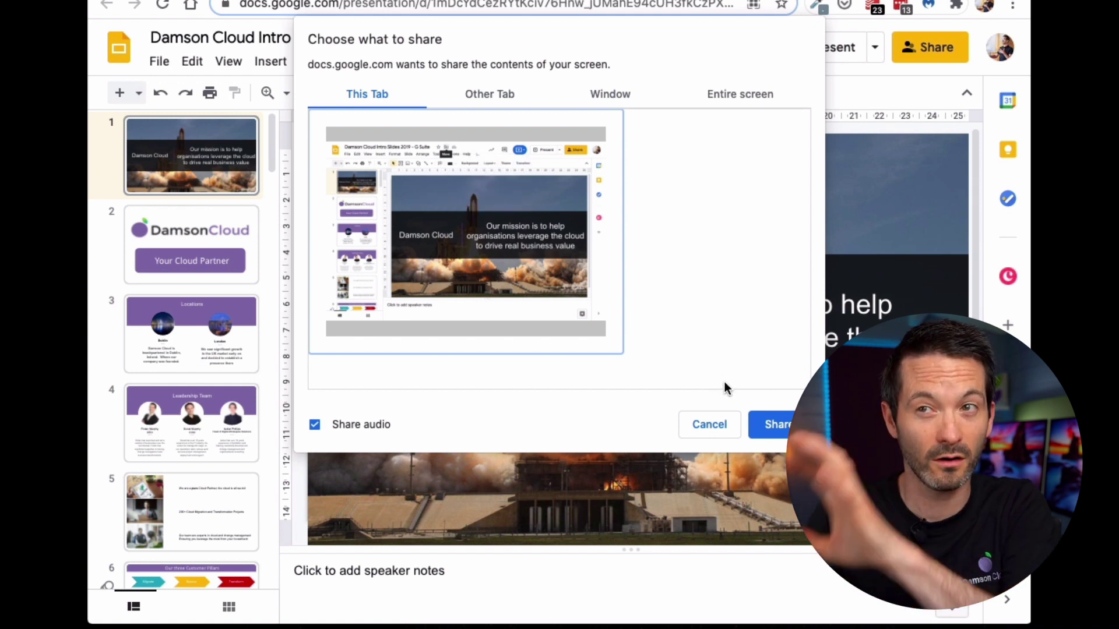
click(757, 422)
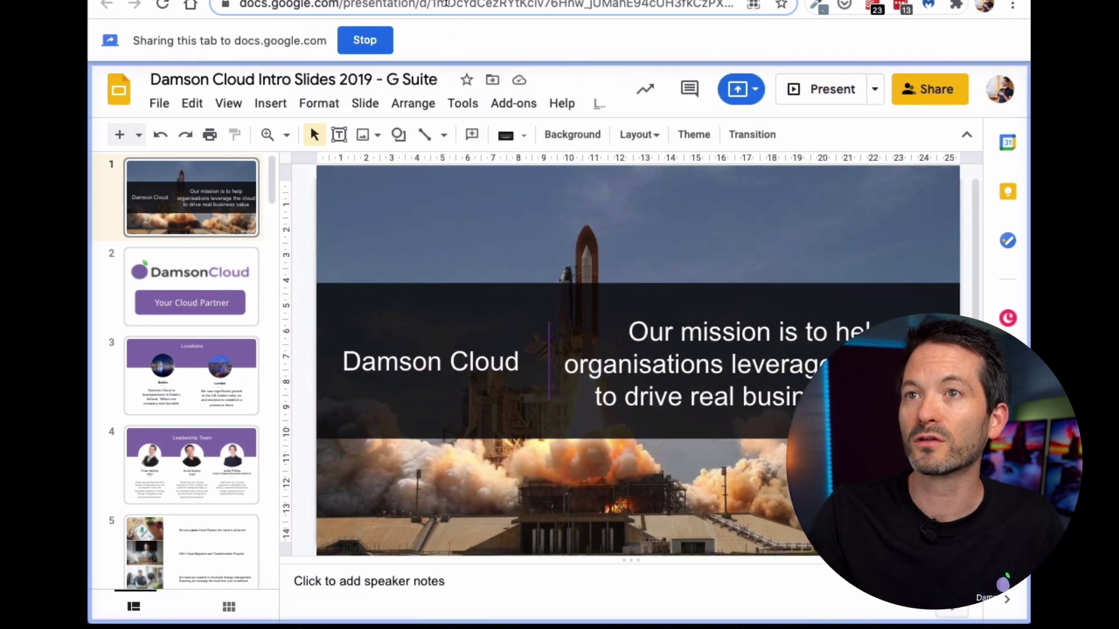
- Check the shared deck in the Meet call, then return to Slides and browse the slide thumbnails
key(ctrl+Tab)
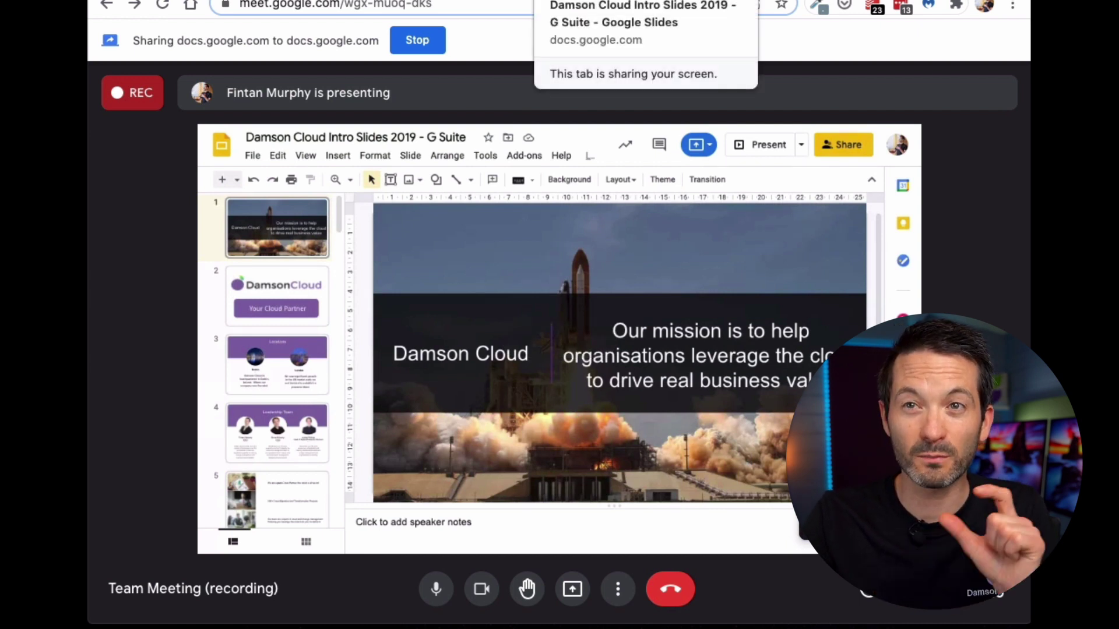
click(589, 1)
scroll(141, 355, down, 10)
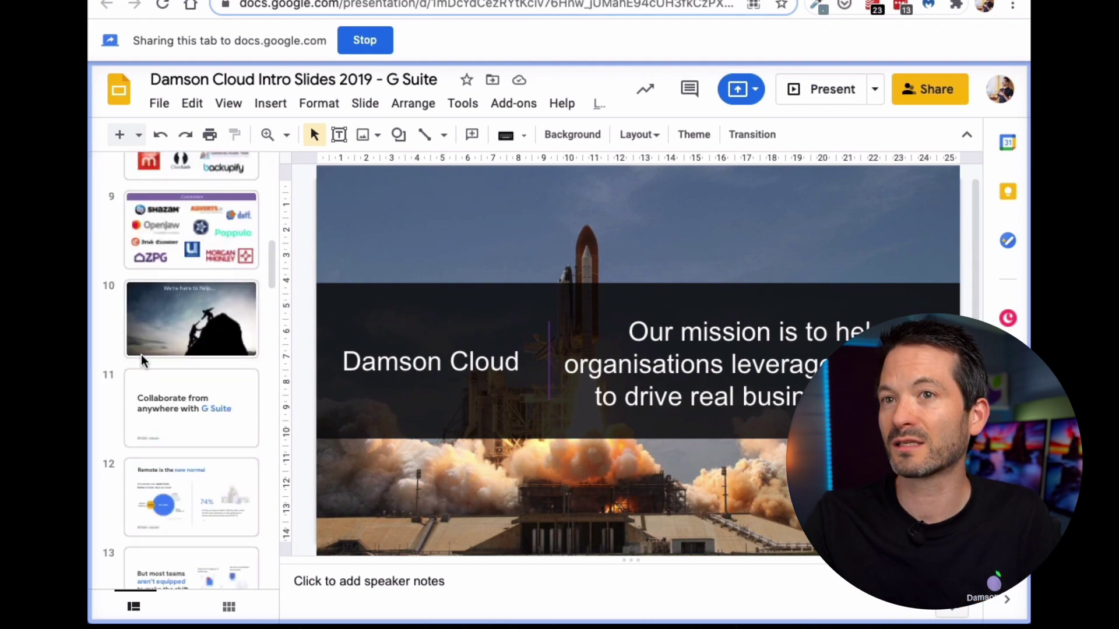
scroll(141, 354, down, 1)
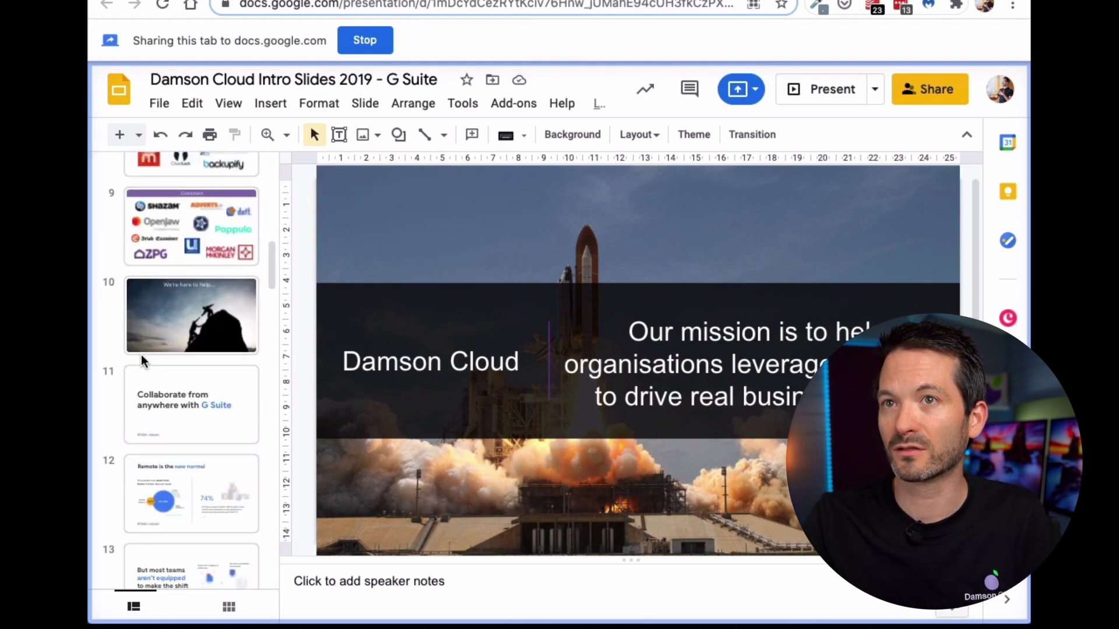
- Start the deck's slideshow, check how it appears in the Meet call, and advance the slideshow to slide 5
click(803, 99)
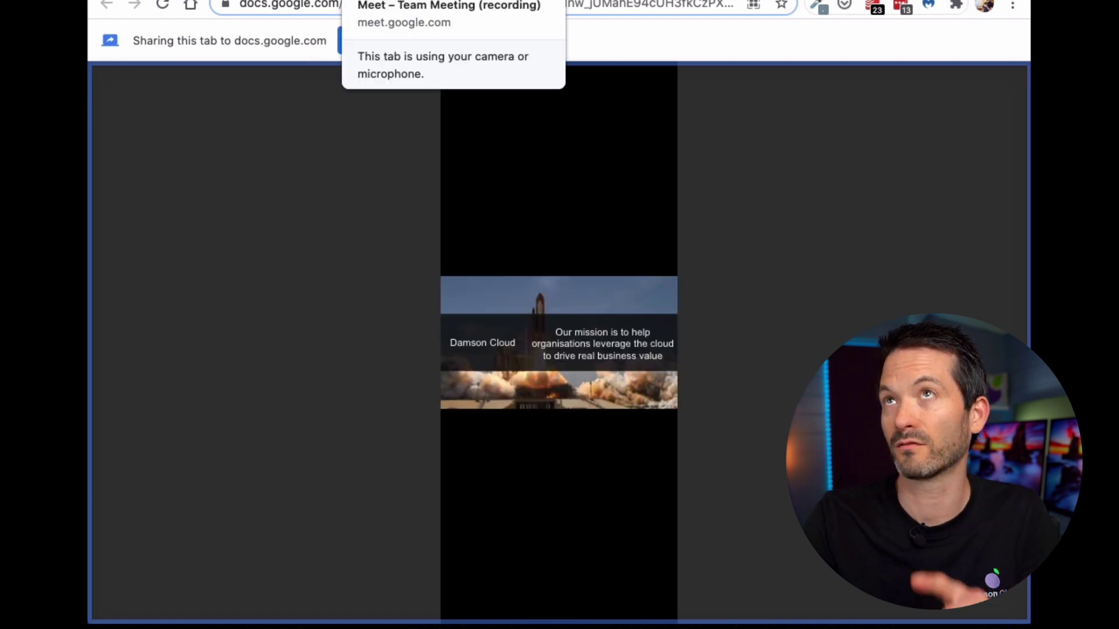
click(408, 0)
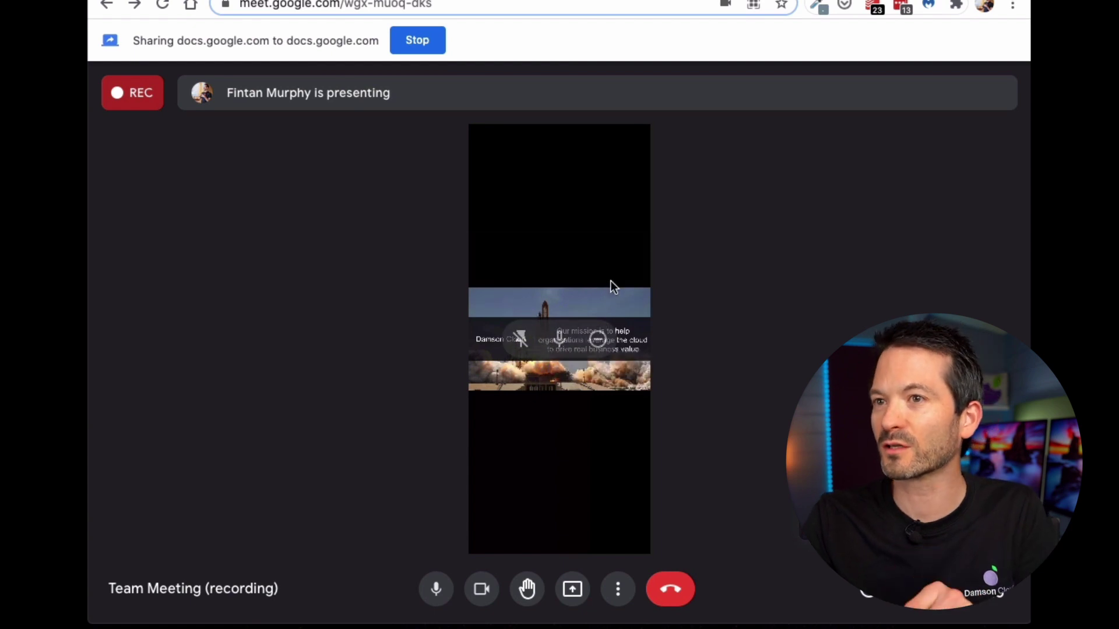
click(611, 0)
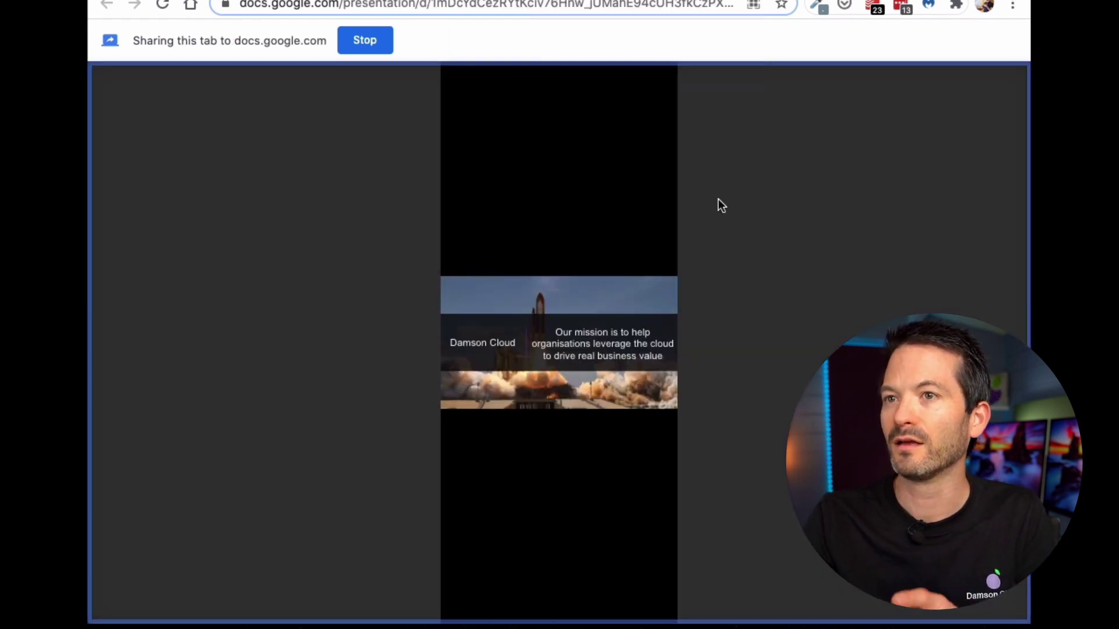
click(623, 404)
click(623, 405)
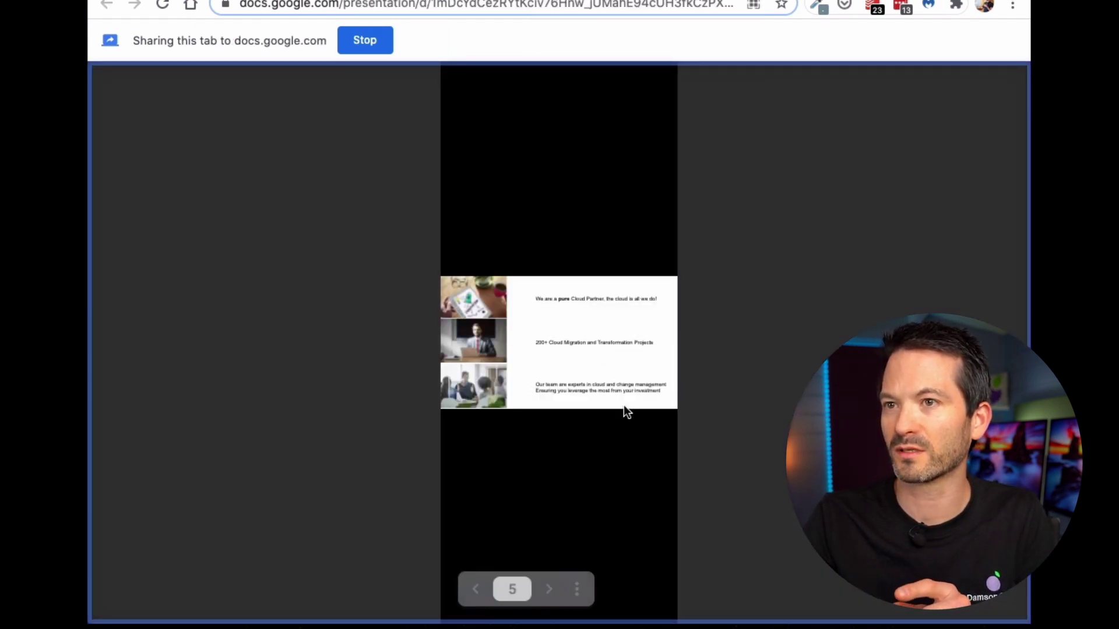
- View slide 5 in the Meet call, then exit the slideshow in Slides and browse further down the thumbnails
click(408, 0)
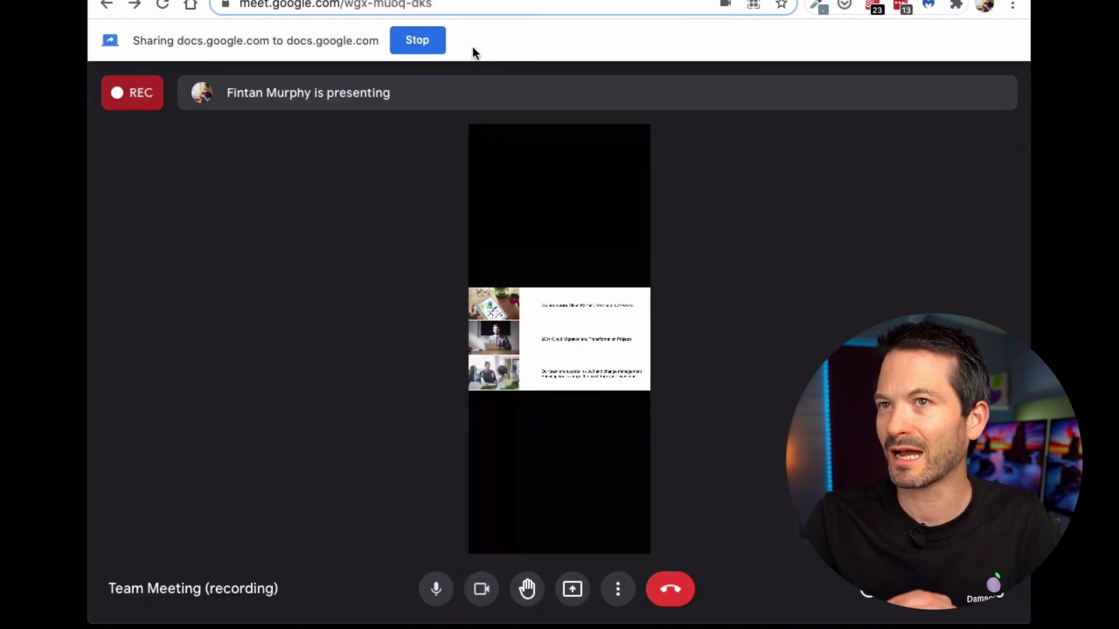
key(ctrl+shift+Tab)
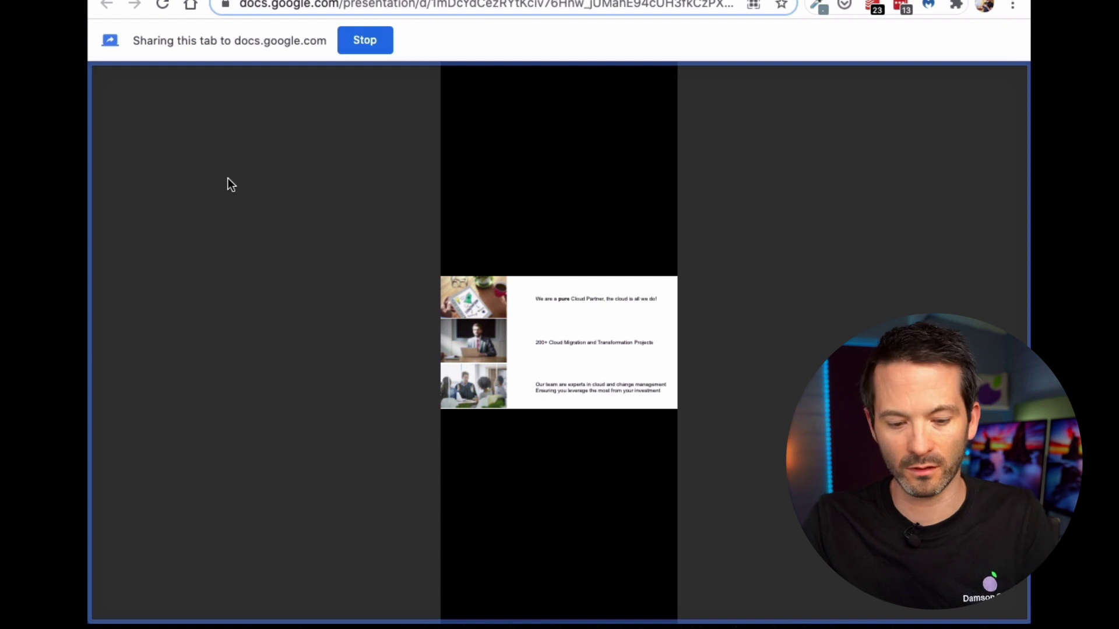
key(Escape)
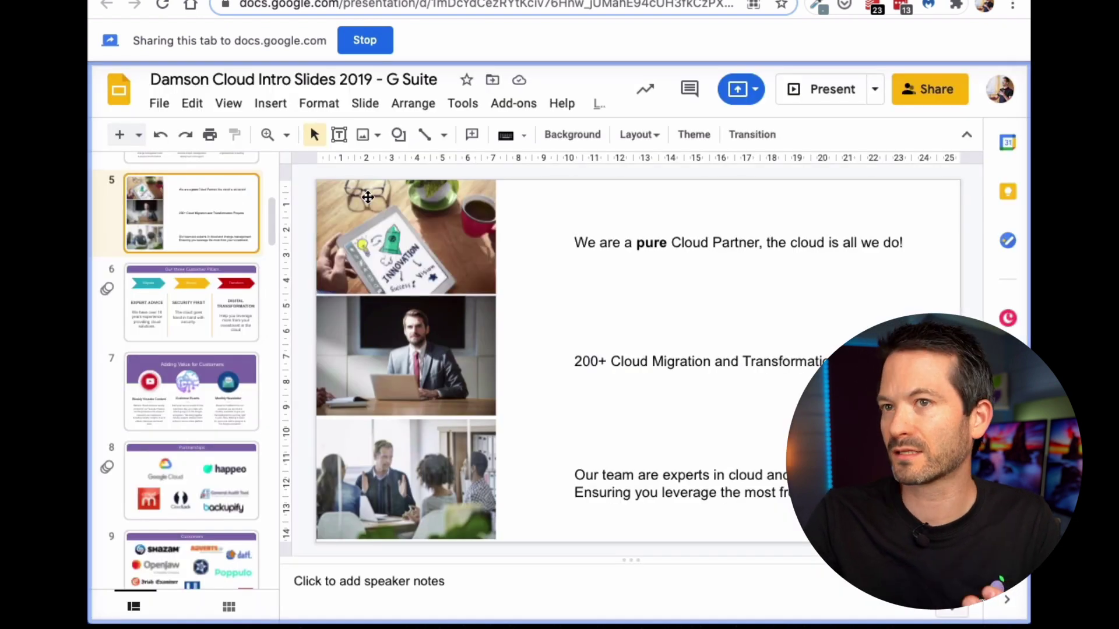
scroll(137, 432, down, 10)
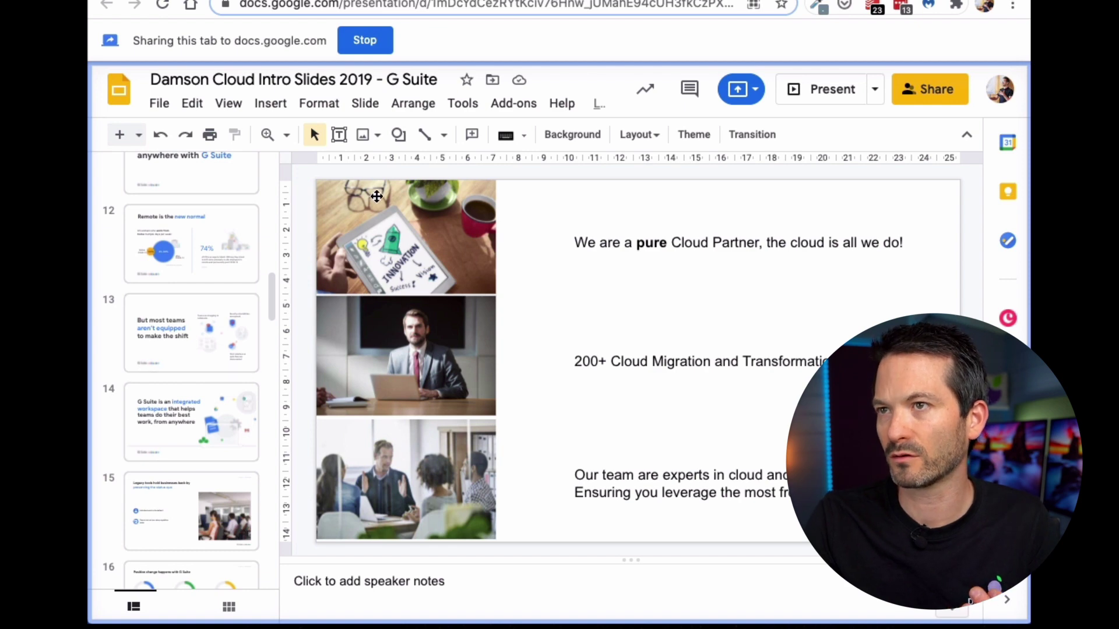
- Compare the shared deck in the Meet call with its Slides tab, then stop sharing from the call
key(ctrl+Tab)
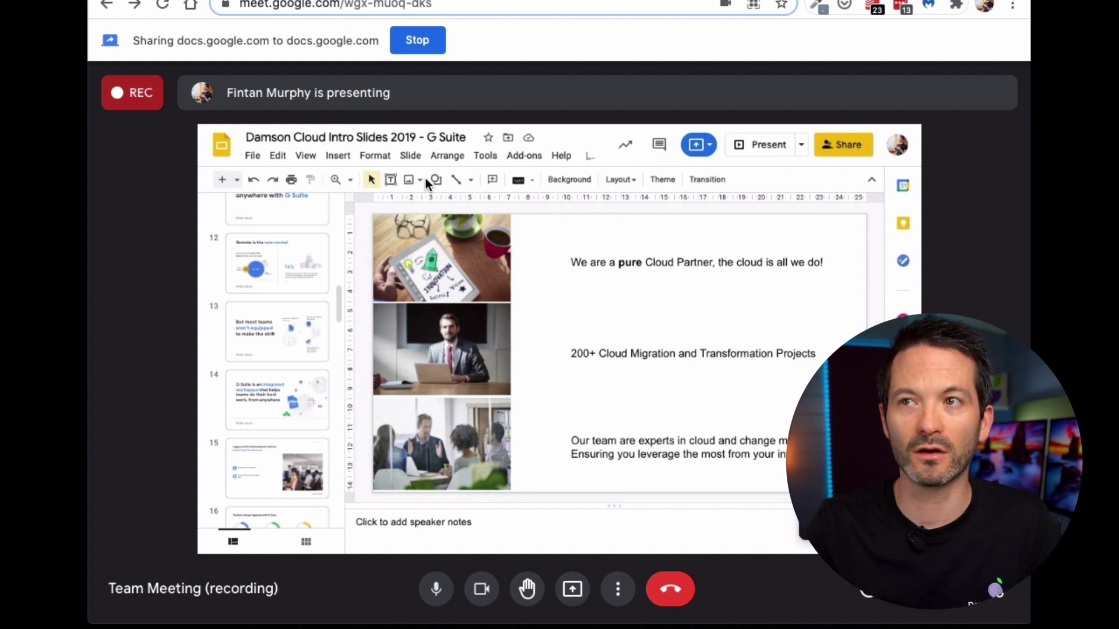
key(ctrl+Tab)
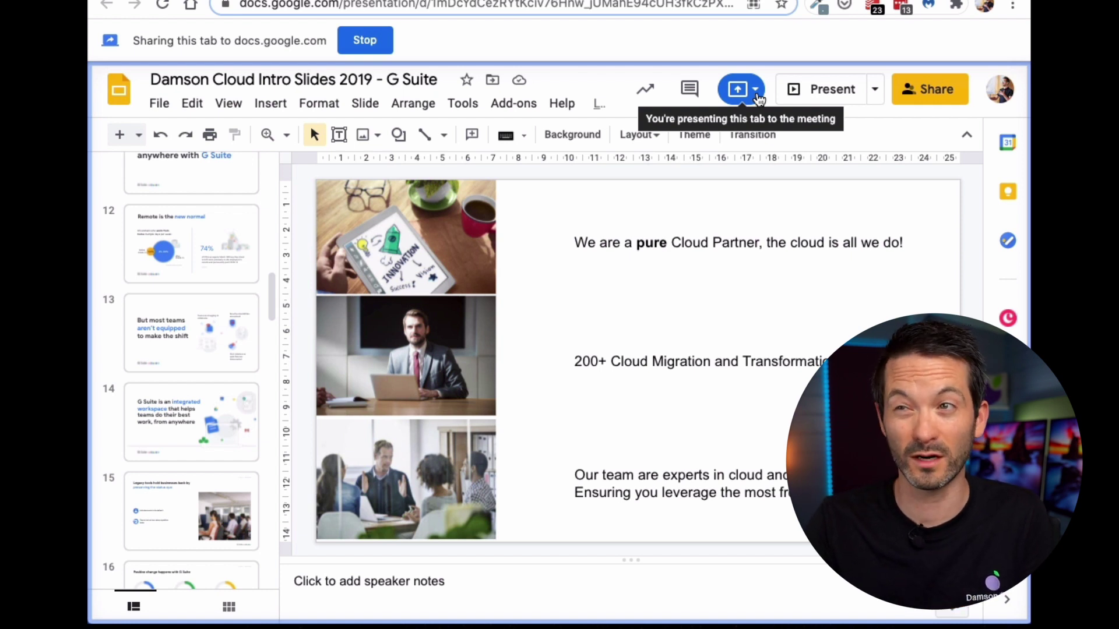
click(408, 1)
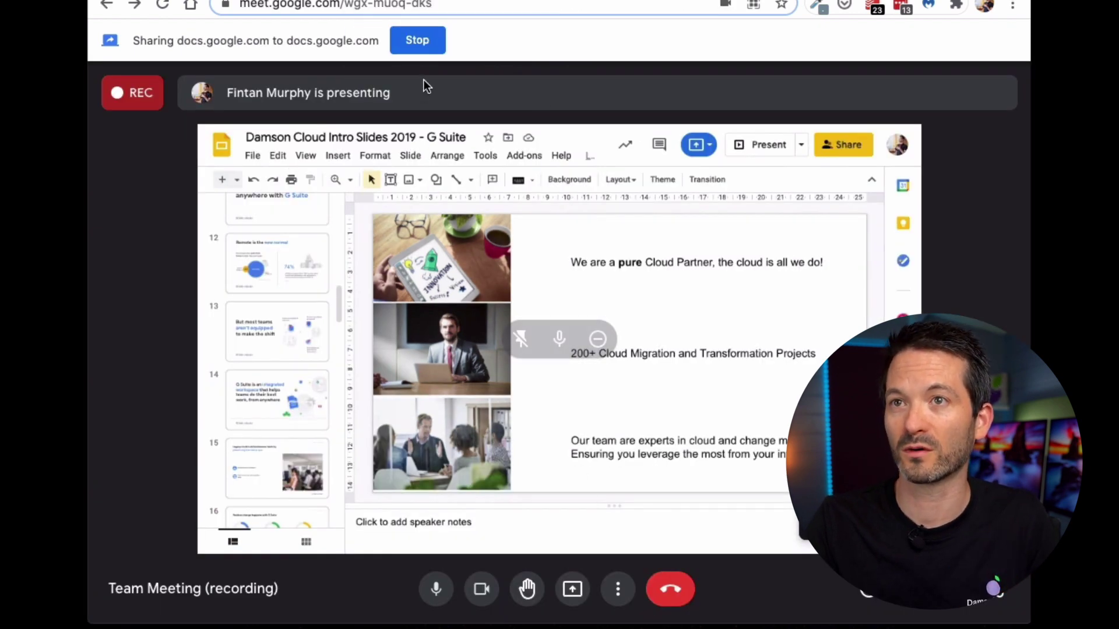
click(415, 41)
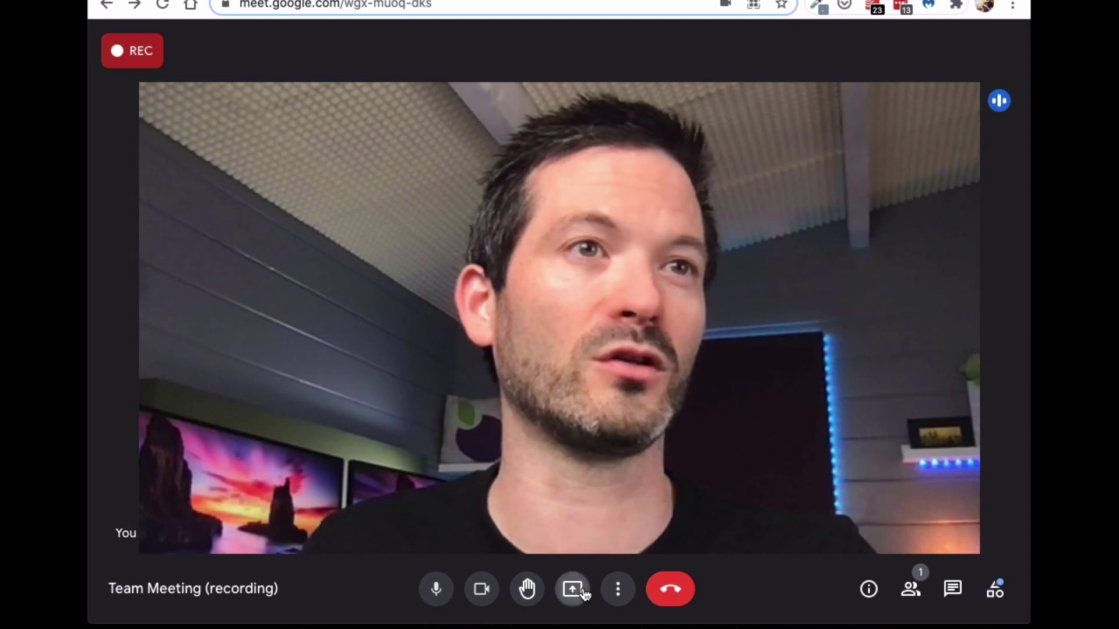
- Return to the Slides deck, view the choices for presenting it to a meeting, and dismiss them
click(572, 588)
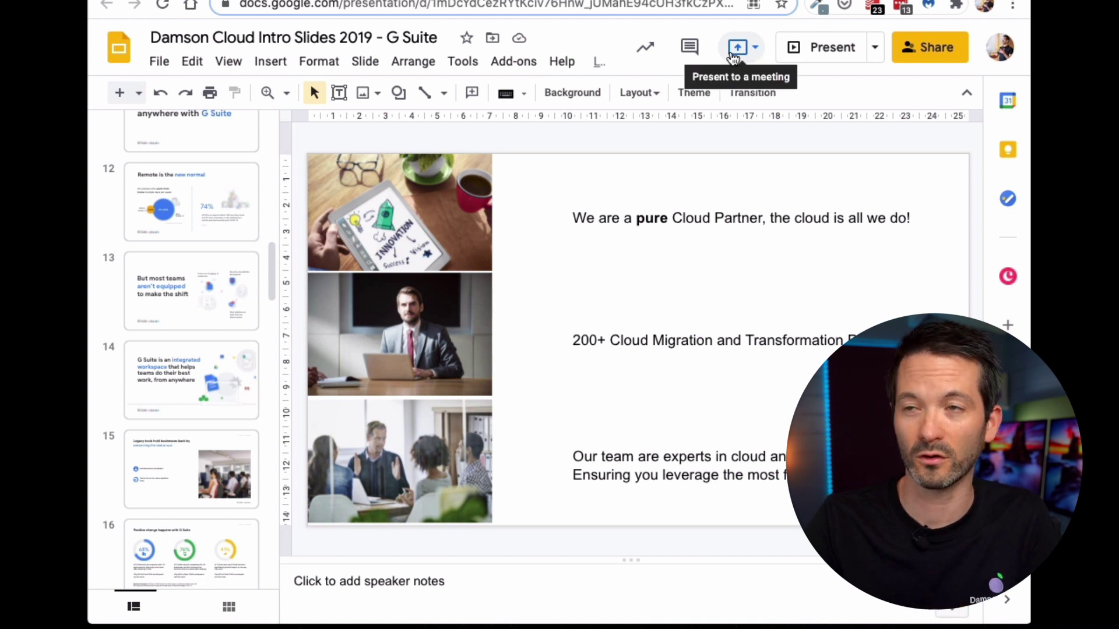
click(737, 48)
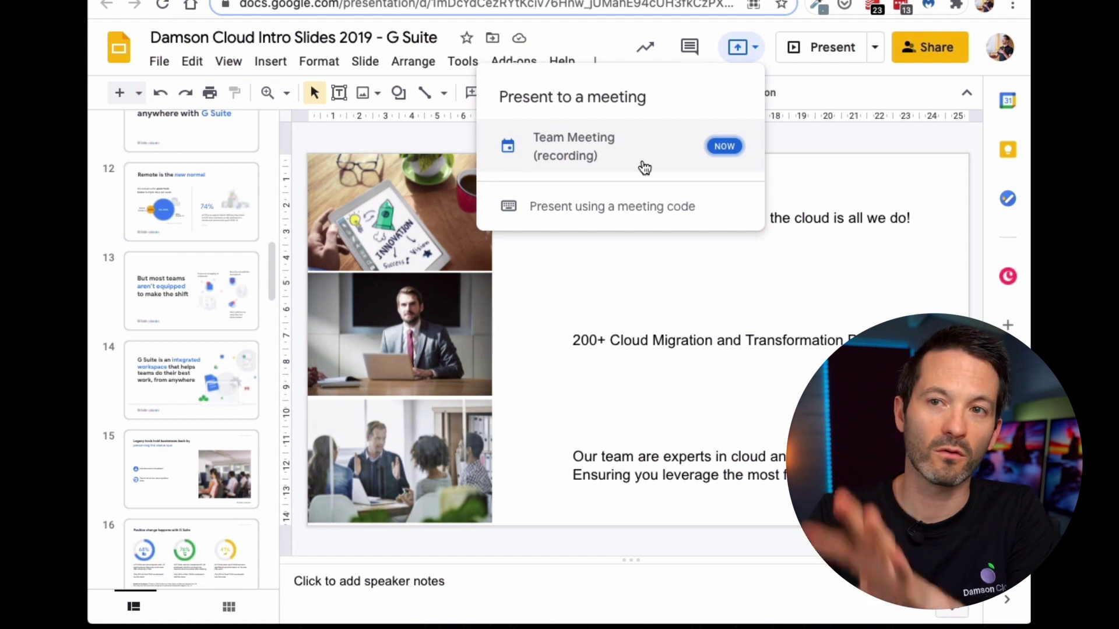
click(679, 338)
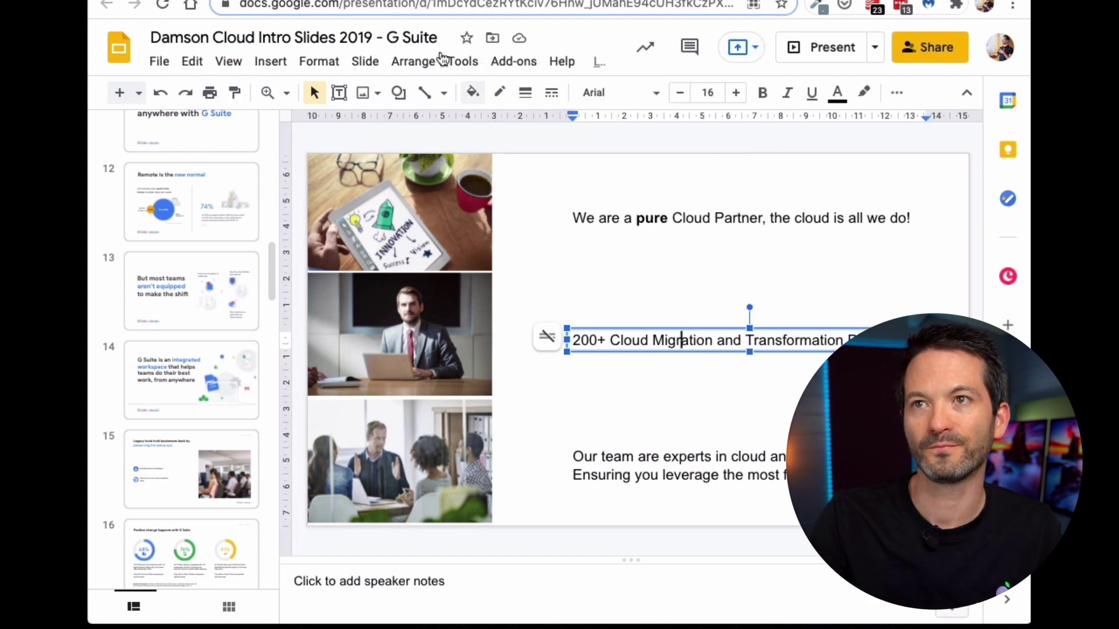